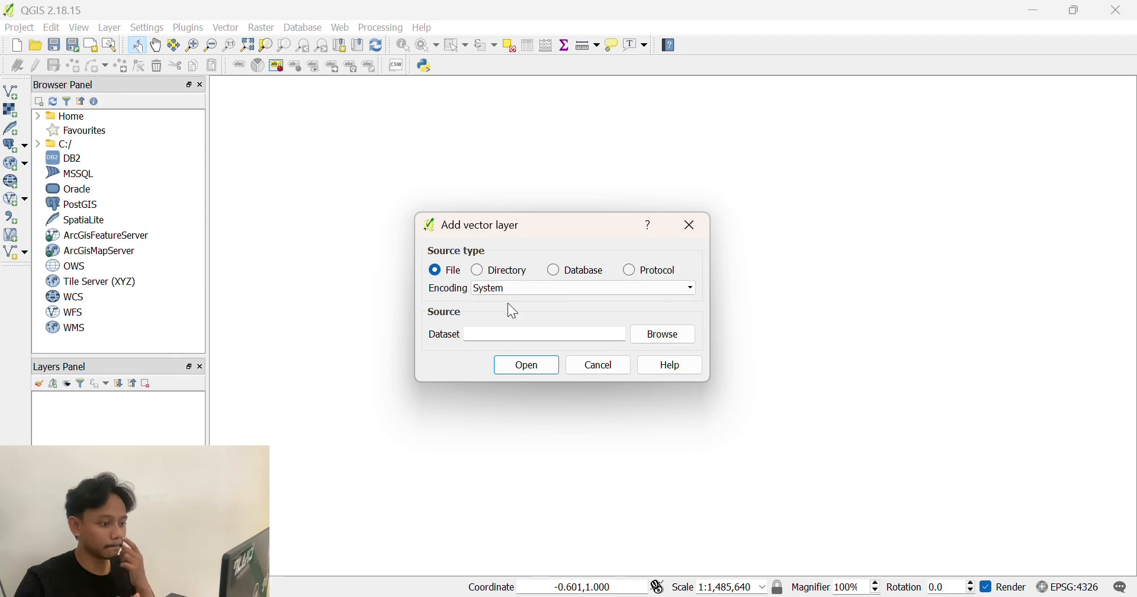
Browse for the vector dataset in the inner SURABAYA folder under Downloads > SURABAYA.
click(661, 340)
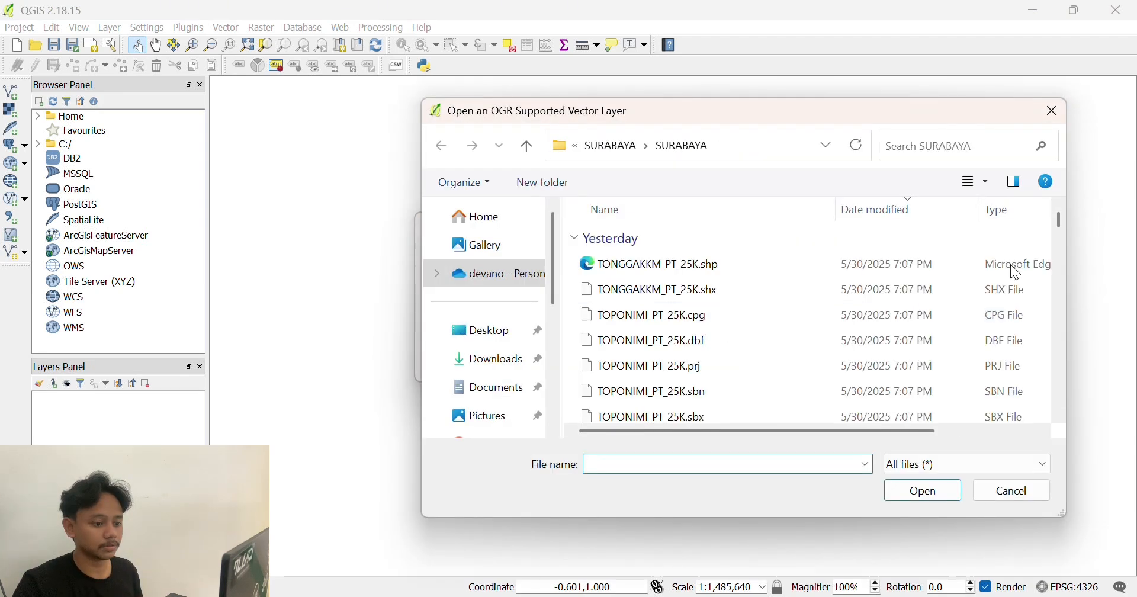
click(496, 359)
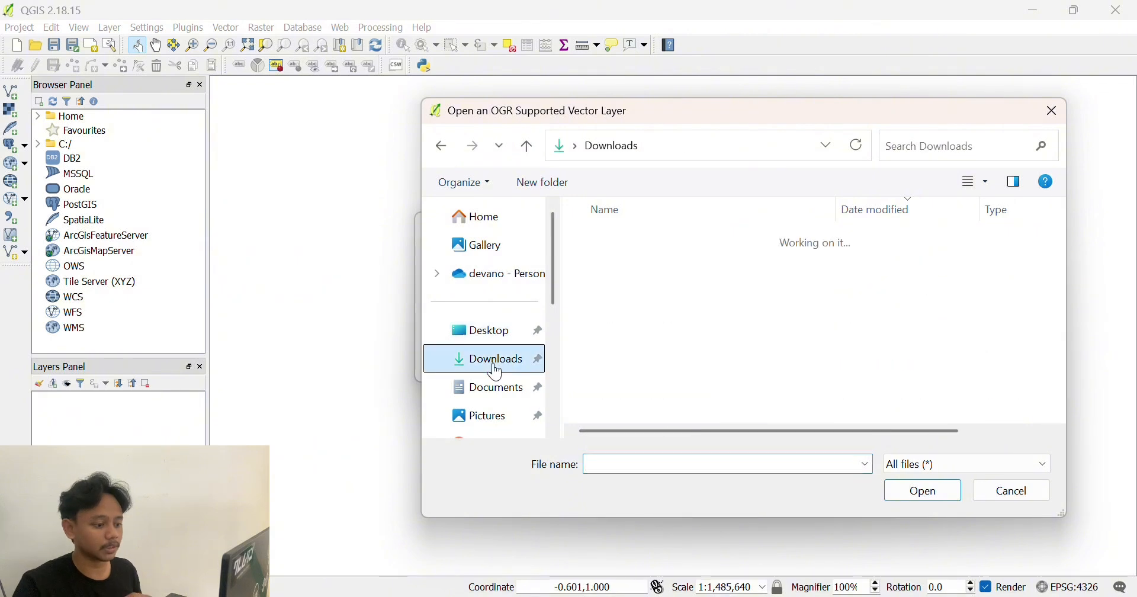
click(629, 393)
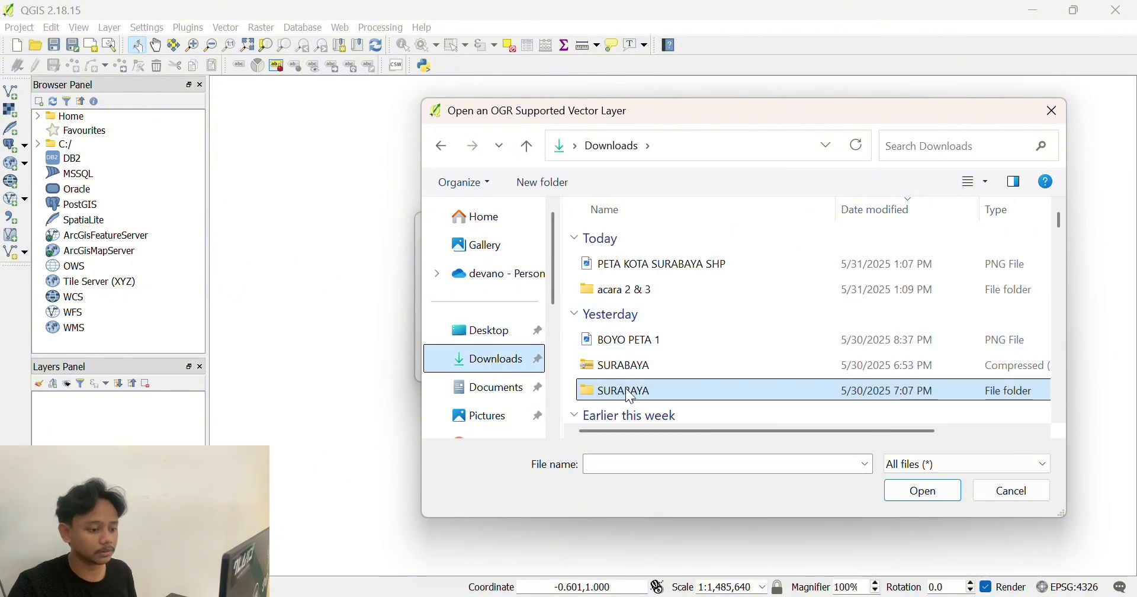
double_click(625, 393)
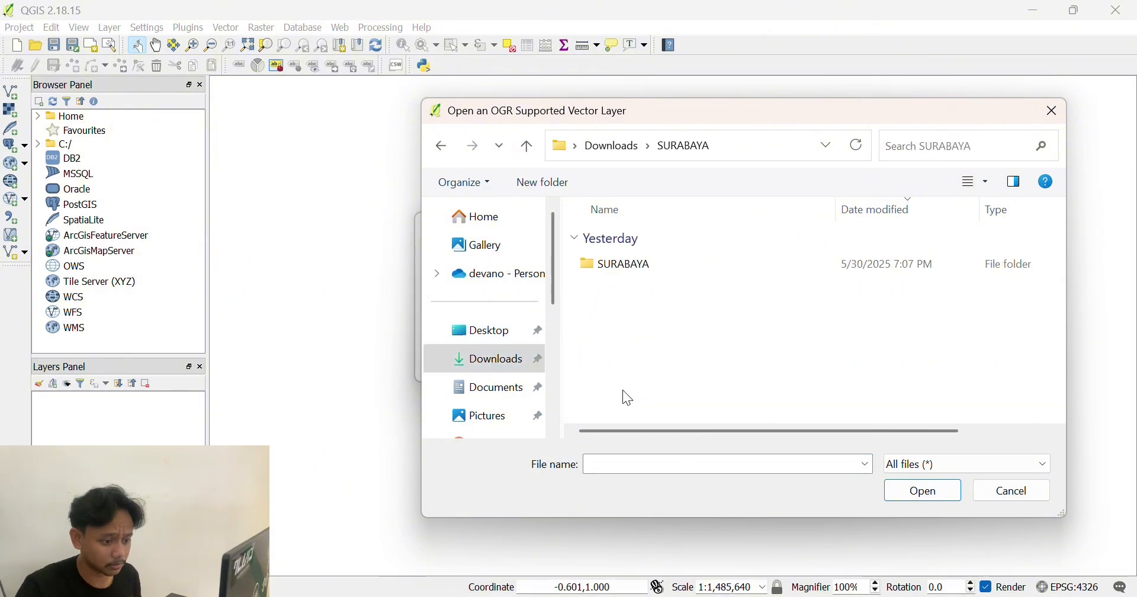
double_click(697, 262)
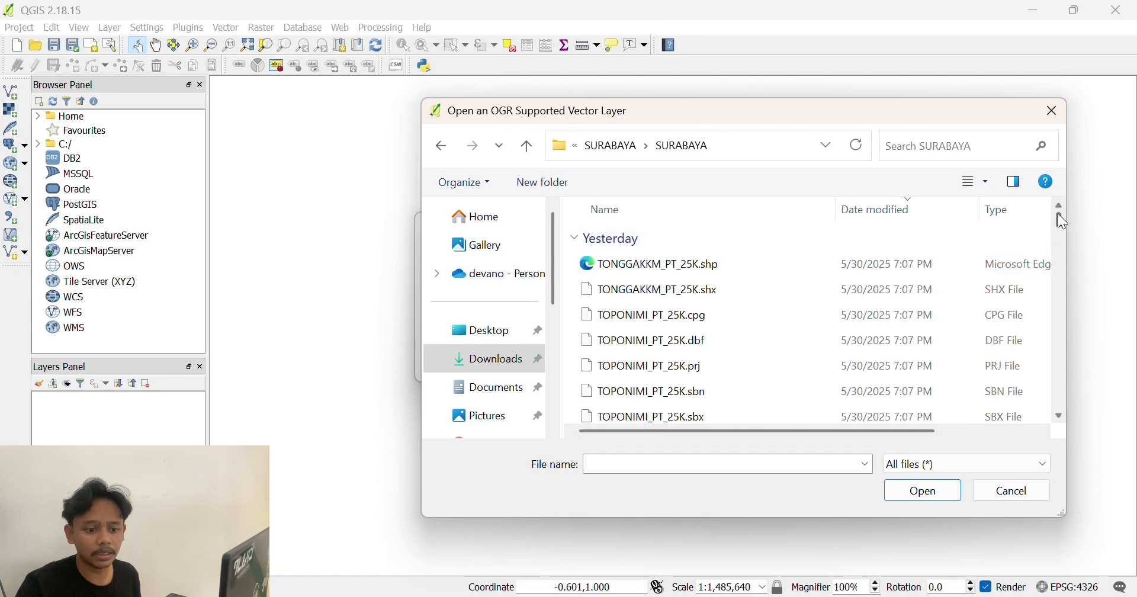
Select ADMINISTRASIKECAMATAN_AR_25K.shp as the dataset and add it to the map as a vector layer.
drag(1058, 214, 1060, 415)
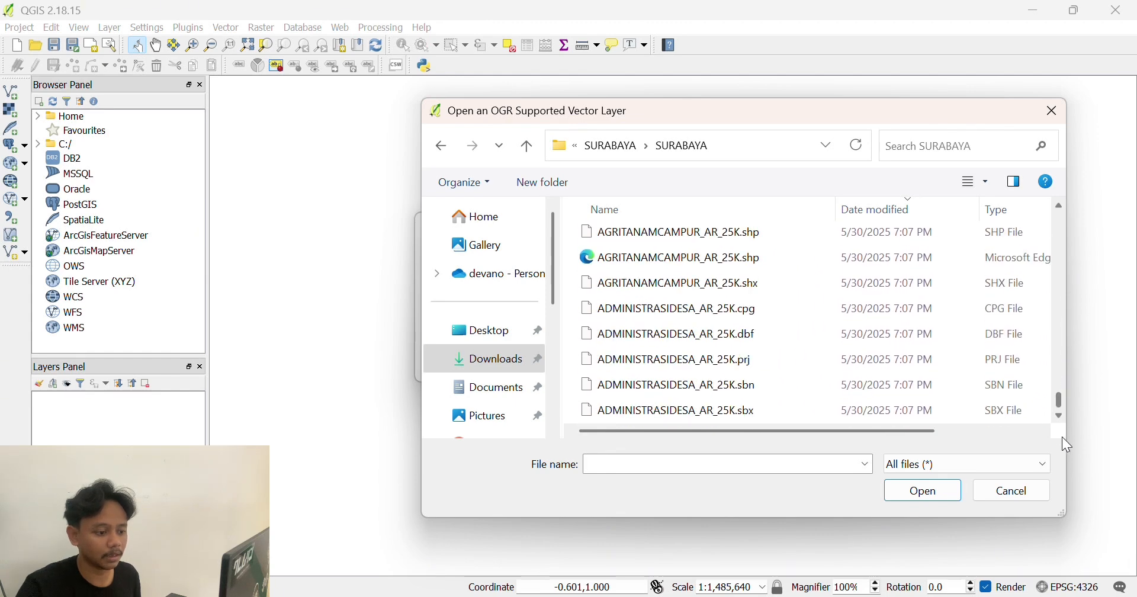
scroll(821, 293, up, 5)
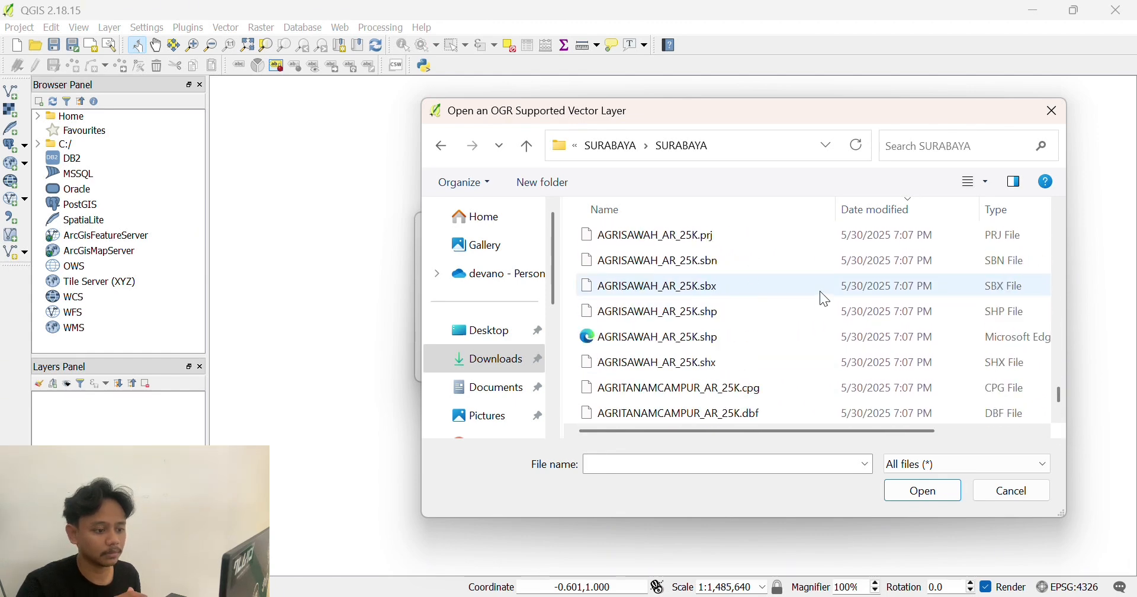
scroll(820, 290, up, 2)
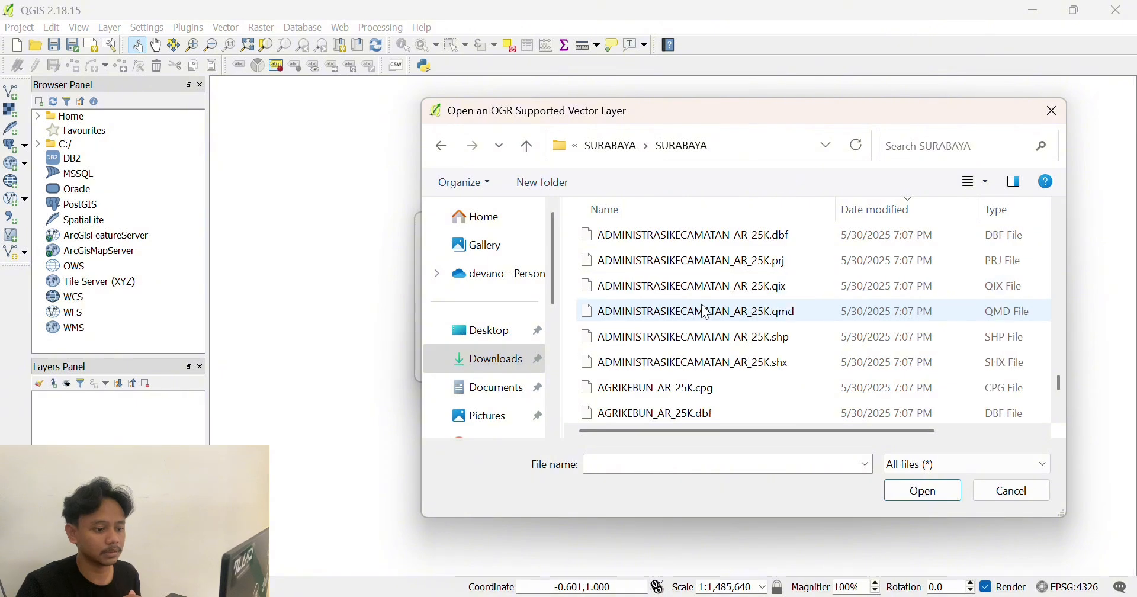
click(699, 339)
click(927, 490)
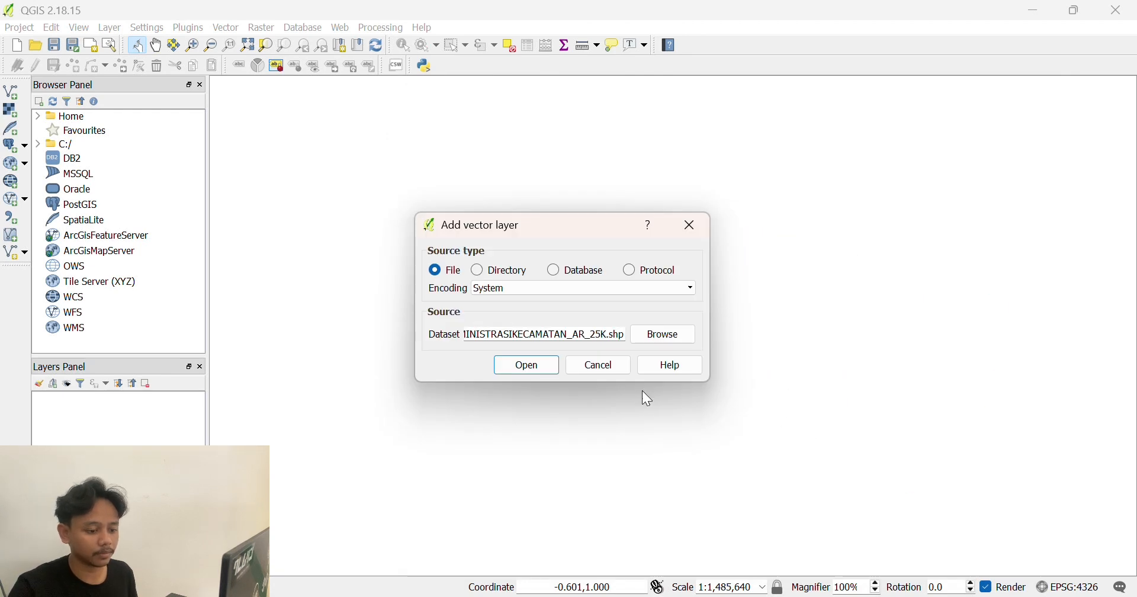
click(538, 361)
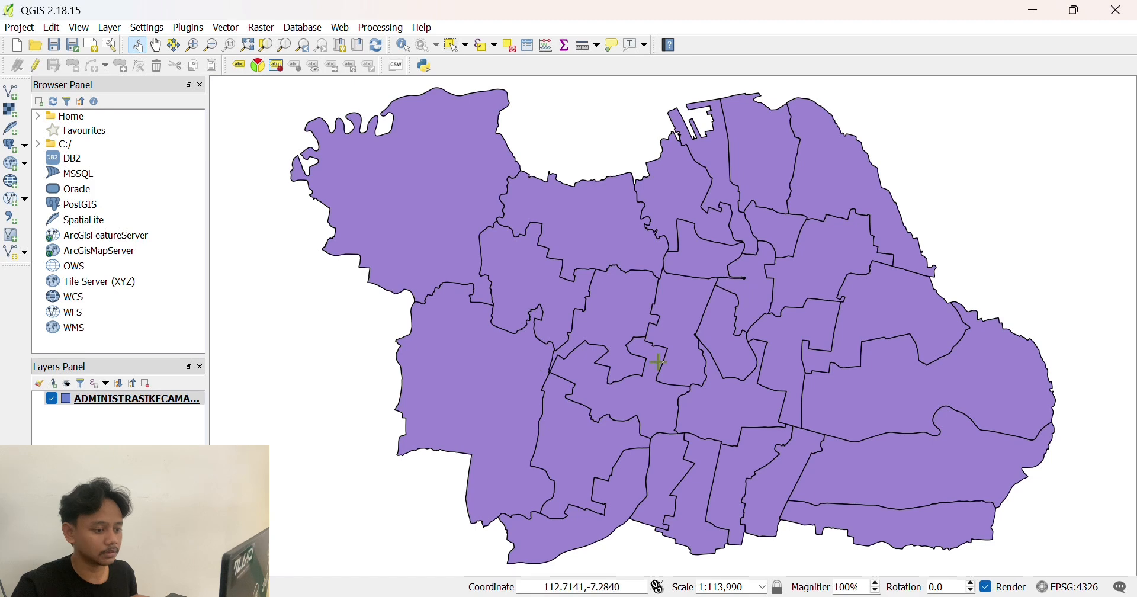
Set the labelling mode in the ADMINISTRASIKECAMATAN_AR_25K layer's properties to "Show labels for this layer".
scroll(638, 358, up, 2)
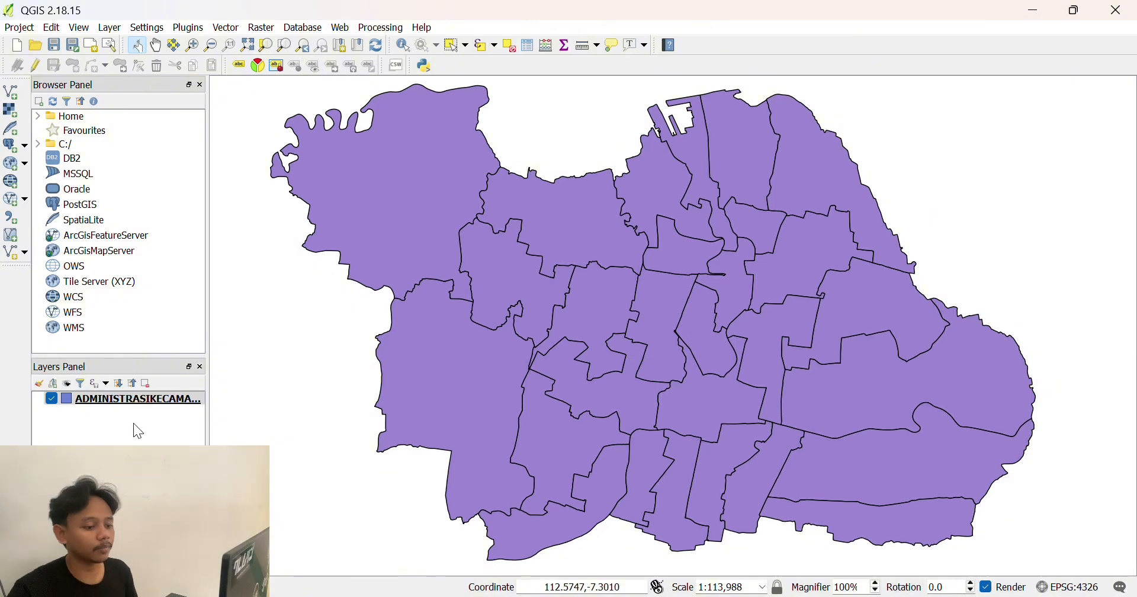
click(126, 399)
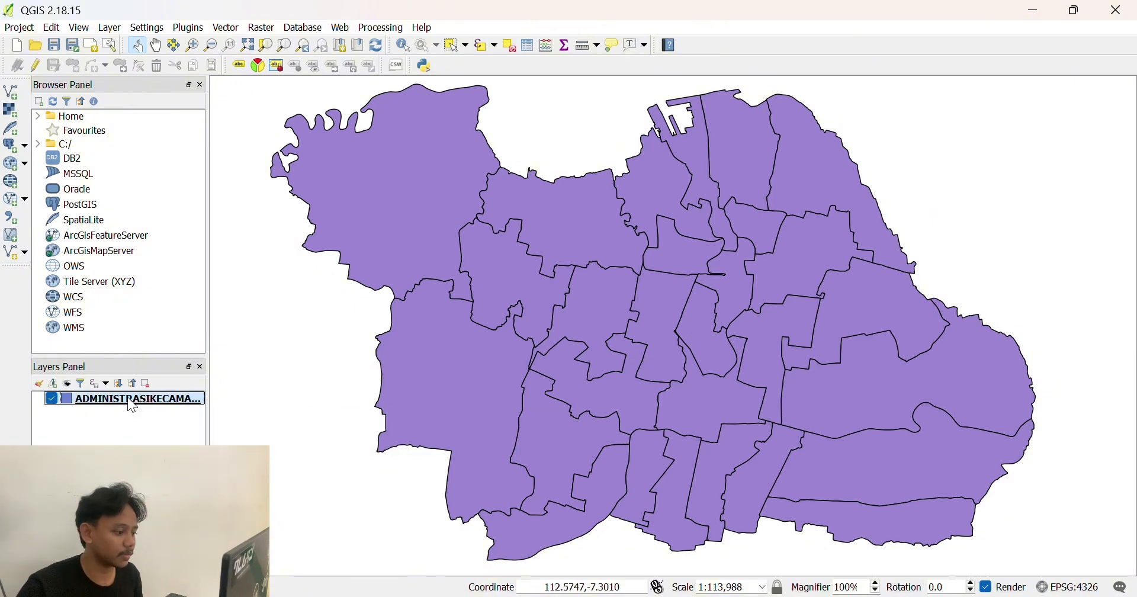
right_click(131, 405)
click(176, 372)
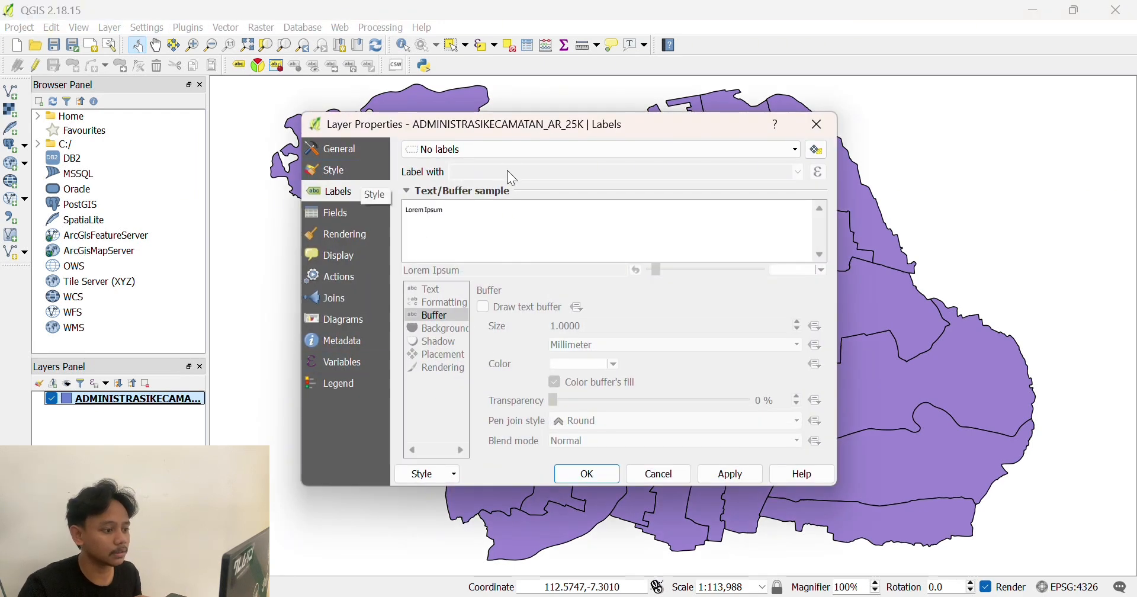
click(635, 151)
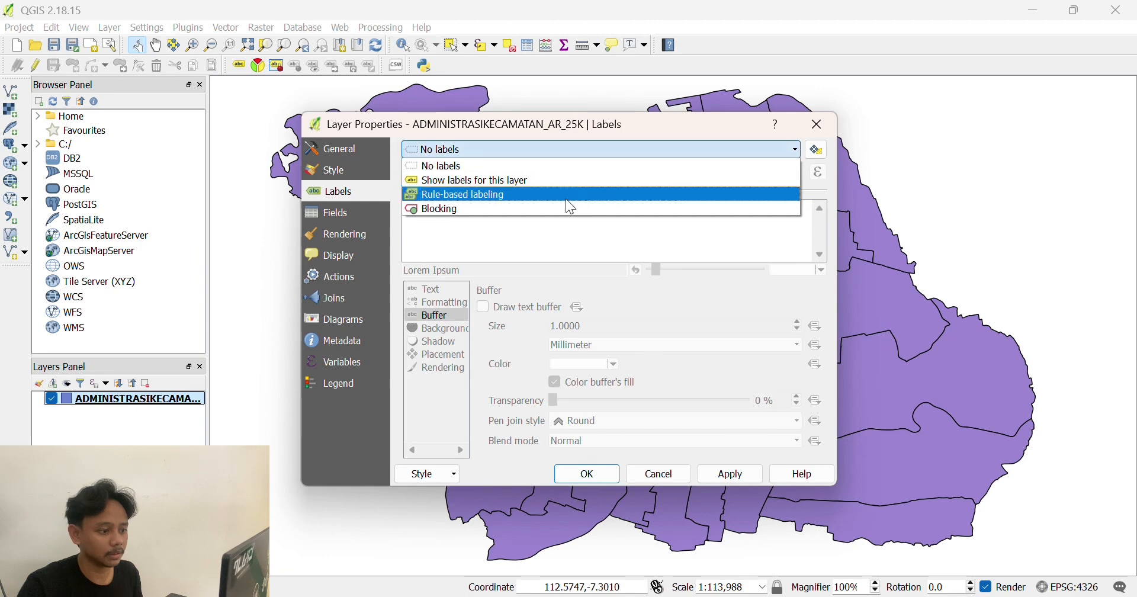
click(500, 182)
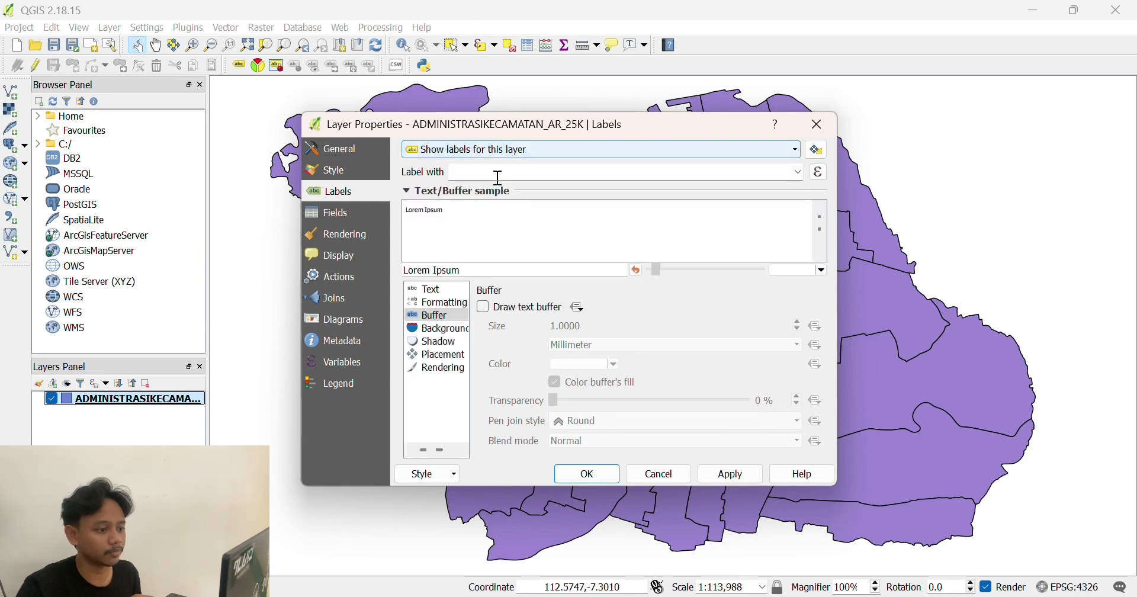
Choose WADMKK as the field that labels the layer.
click(799, 172)
scroll(684, 275, down, 3)
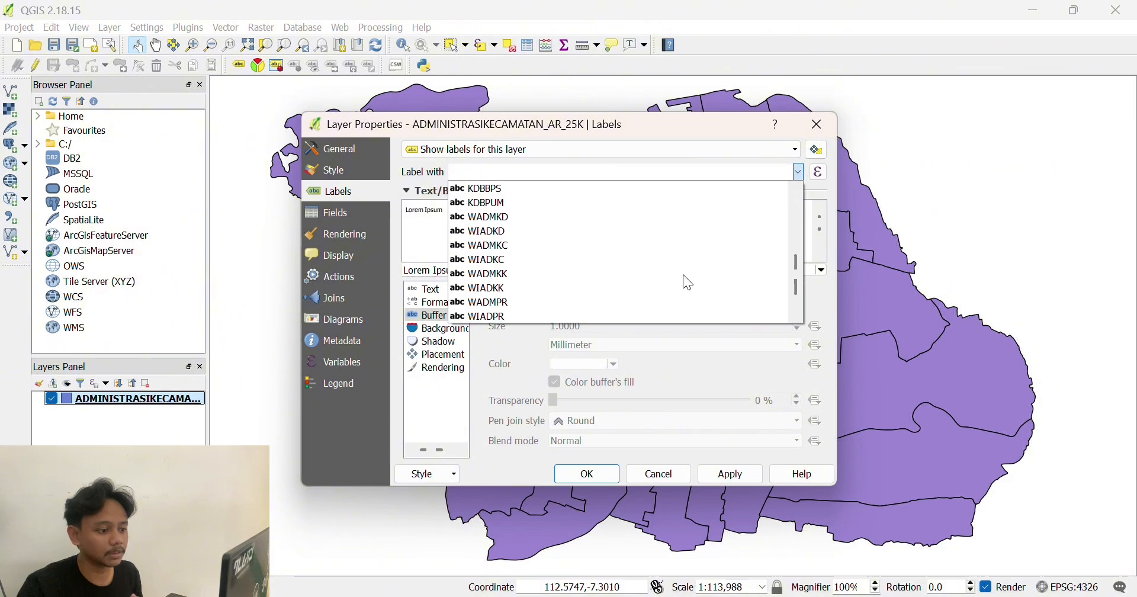
click(683, 274)
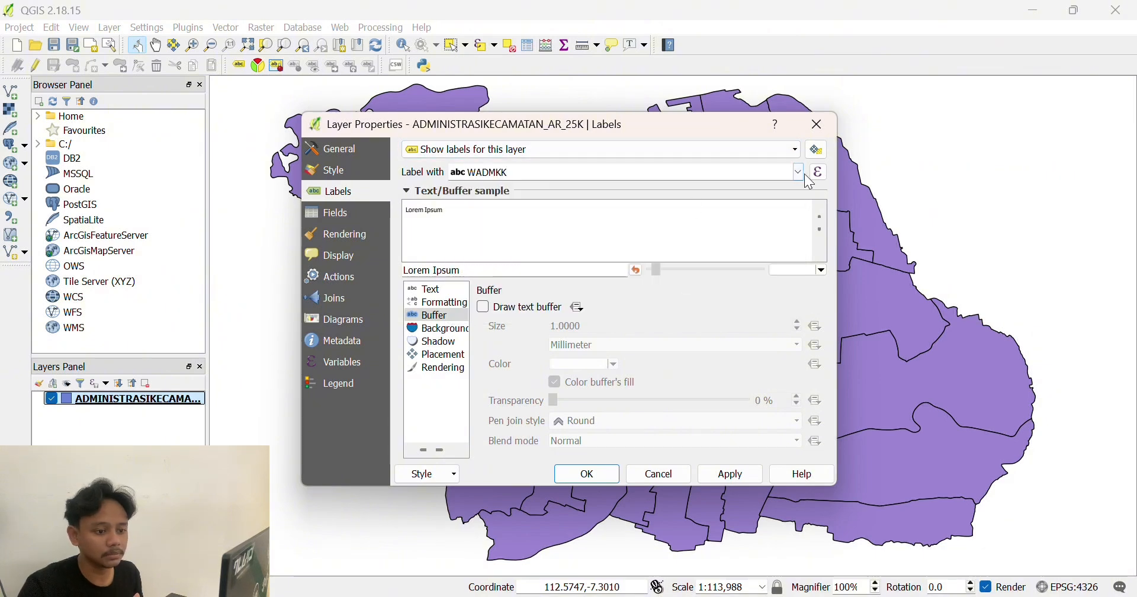
click(800, 172)
click(682, 268)
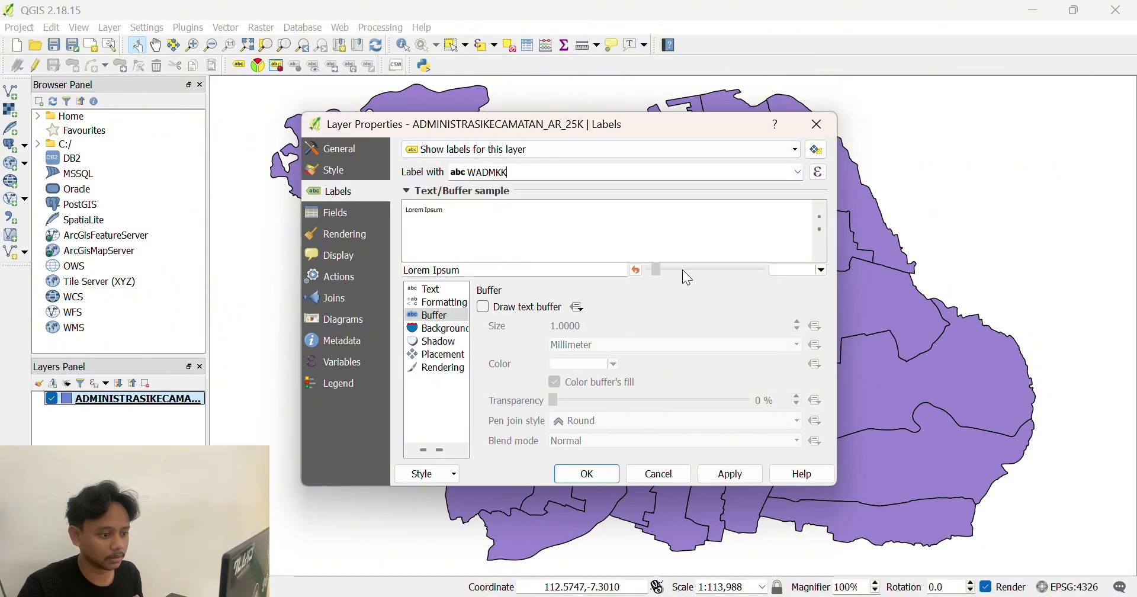
Label the layer with the WADMKC field, turn on the text buffer and apply the label settings.
click(801, 174)
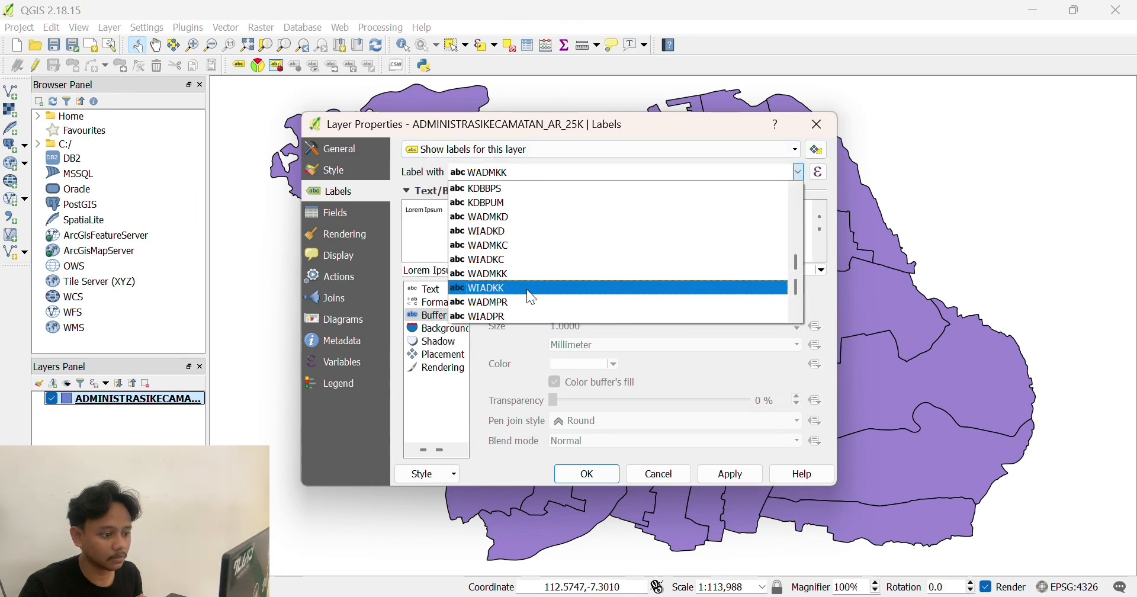
scroll(531, 297, down, 1)
scroll(532, 297, up, 2)
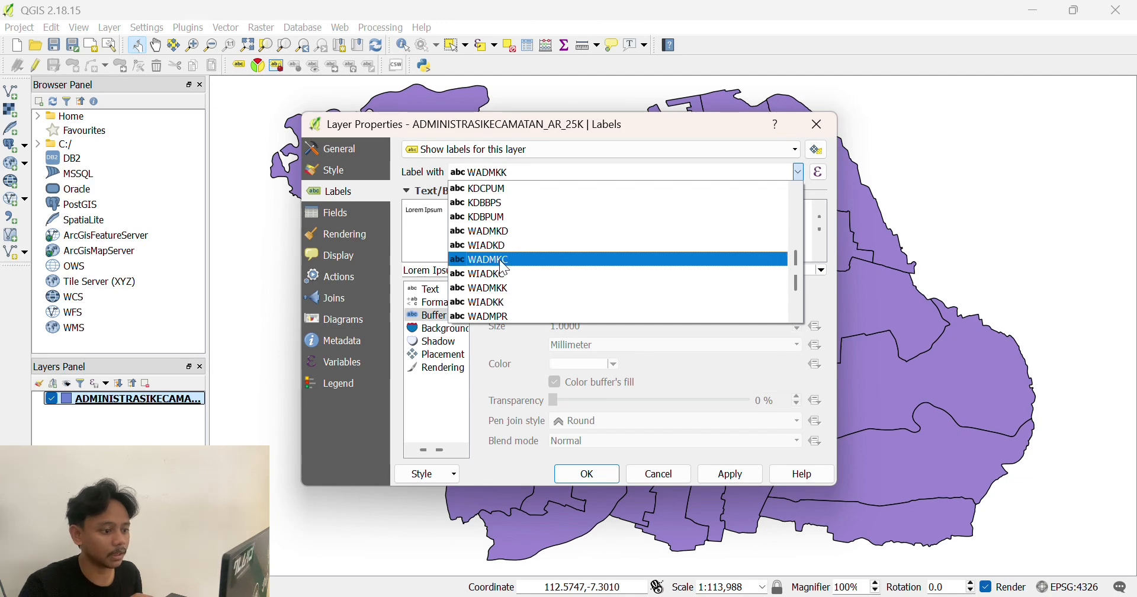
click(504, 263)
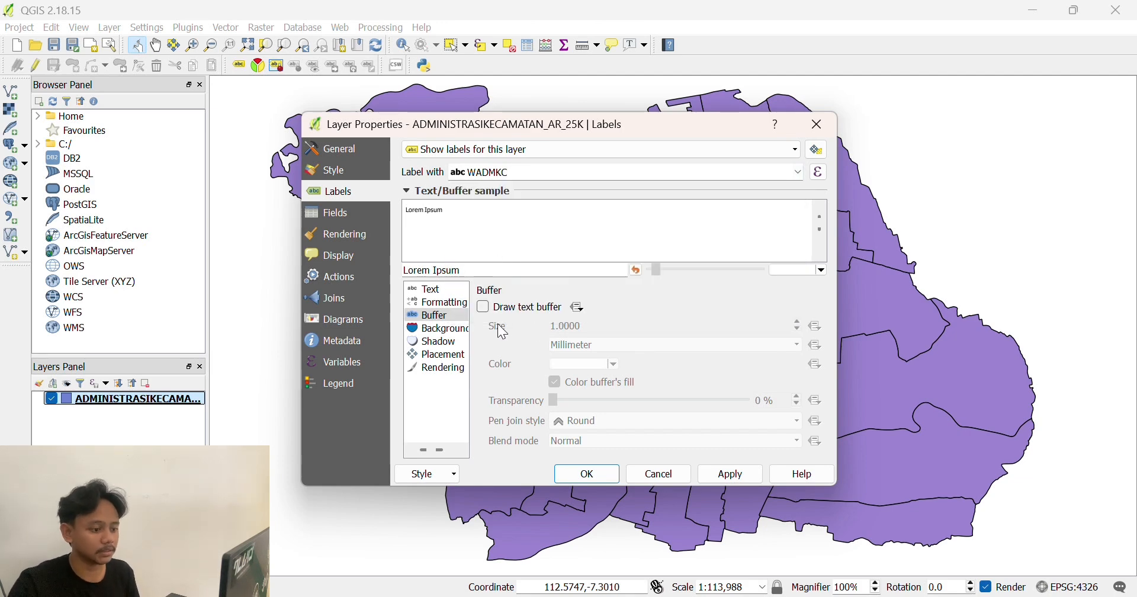
click(483, 306)
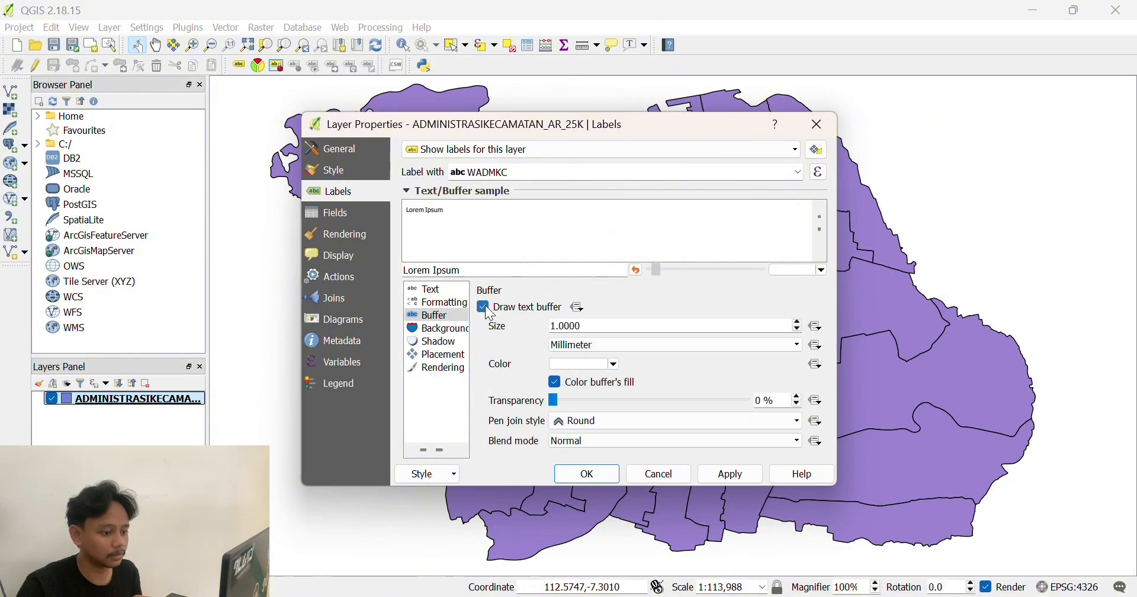
click(585, 472)
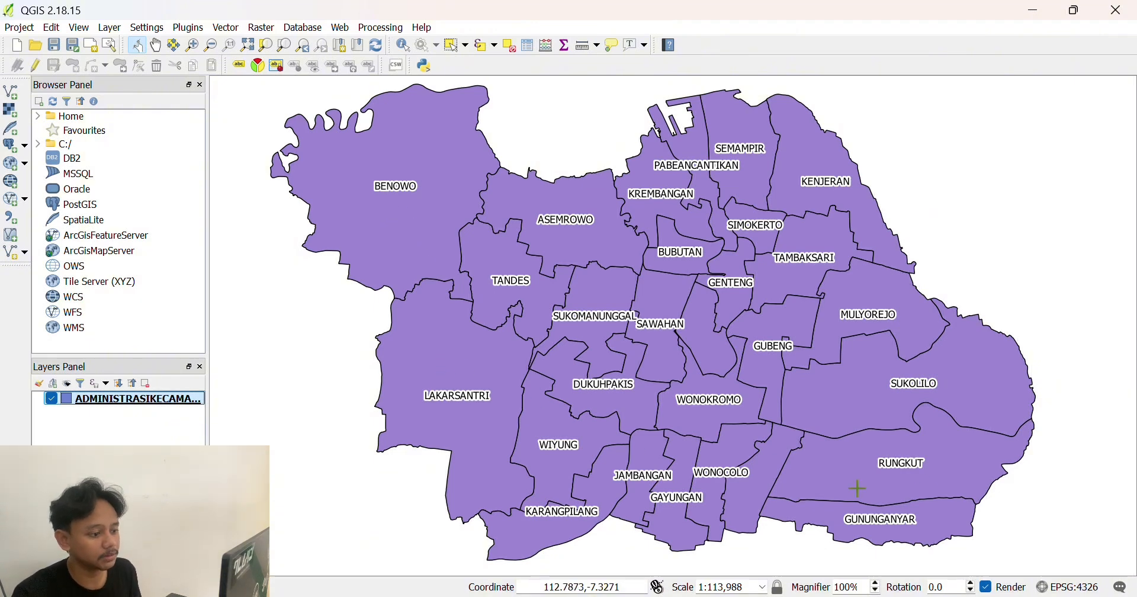
Change the subdistrict layer's style to Categorized on the WADMKC column with random colors, and classify its values.
right_click(136, 405)
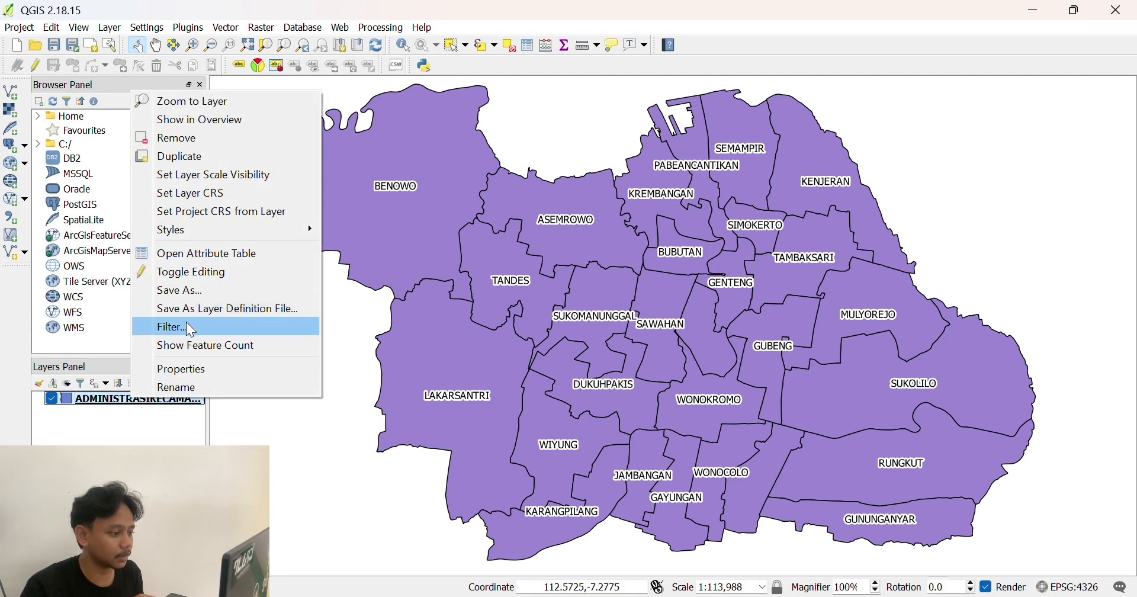
click(194, 371)
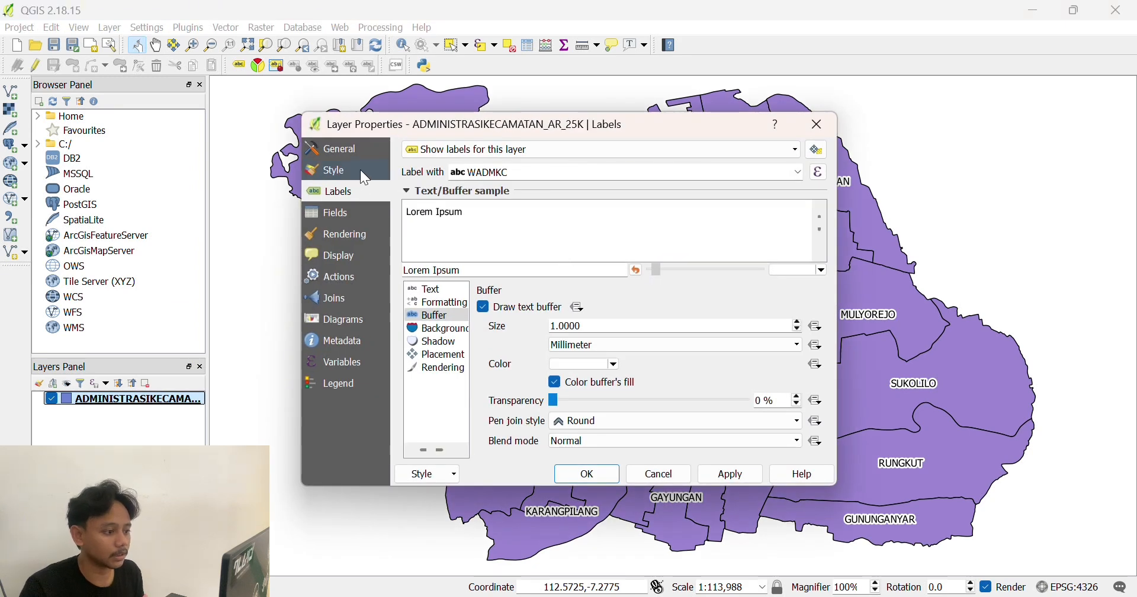
click(360, 170)
click(499, 144)
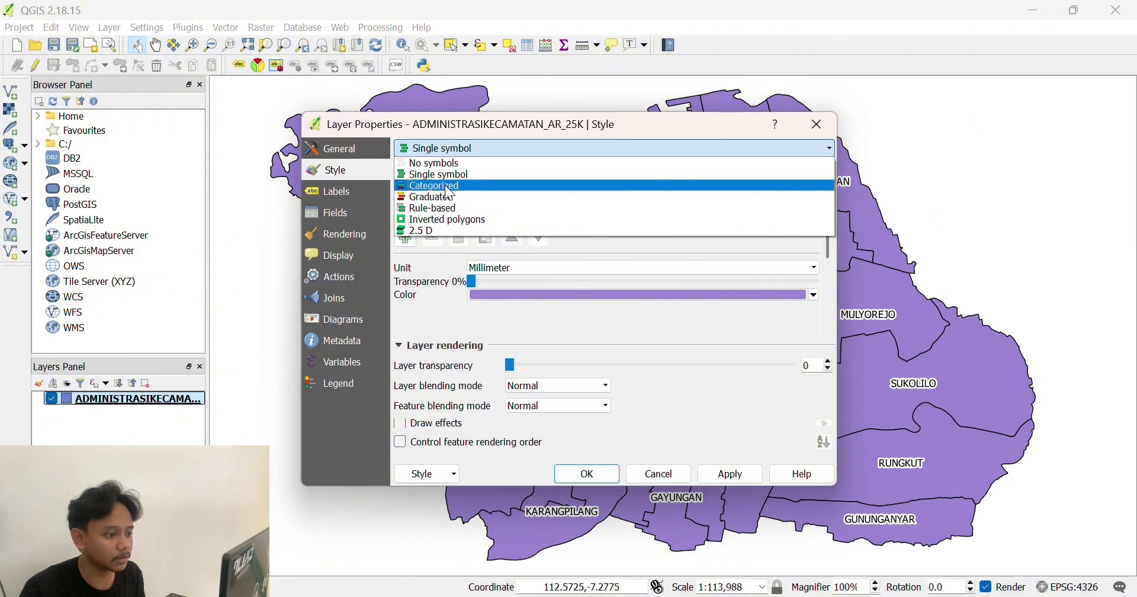
click(448, 186)
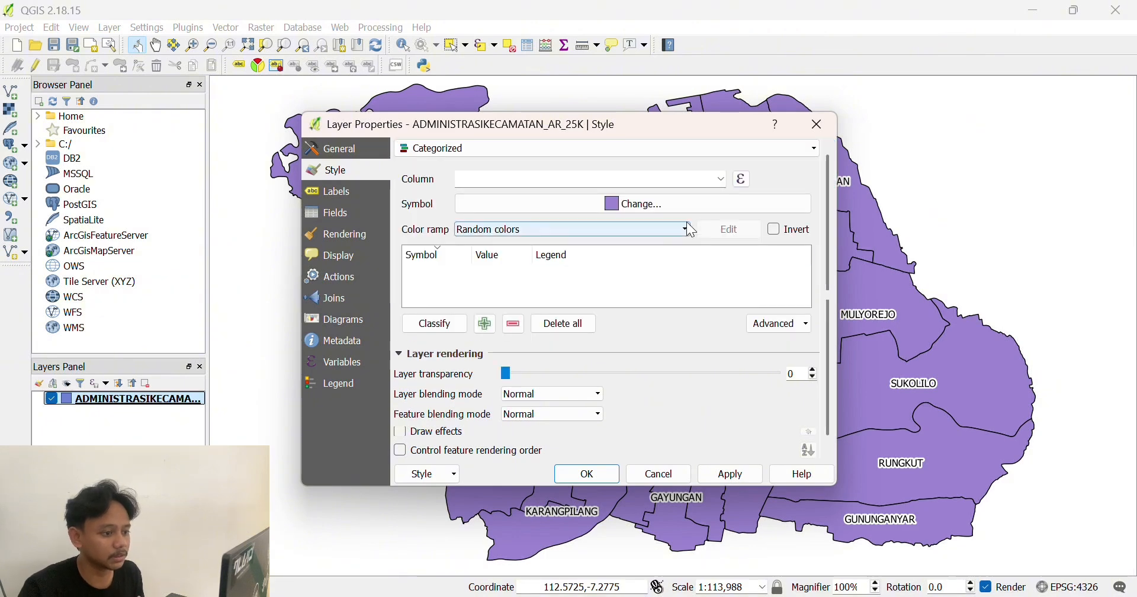
click(722, 179)
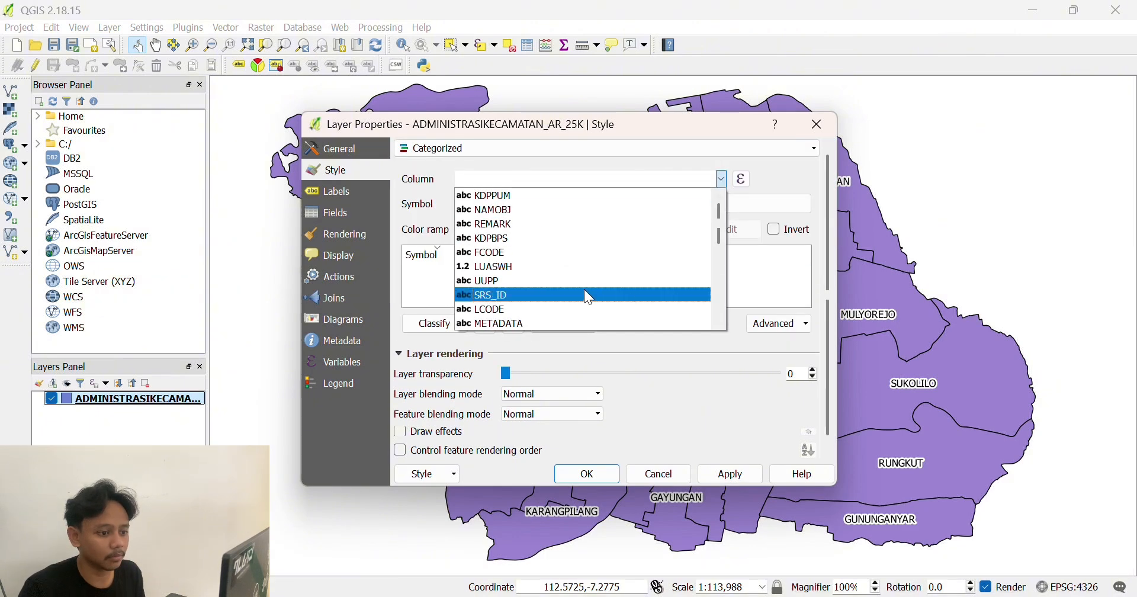
scroll(584, 289, down, 5)
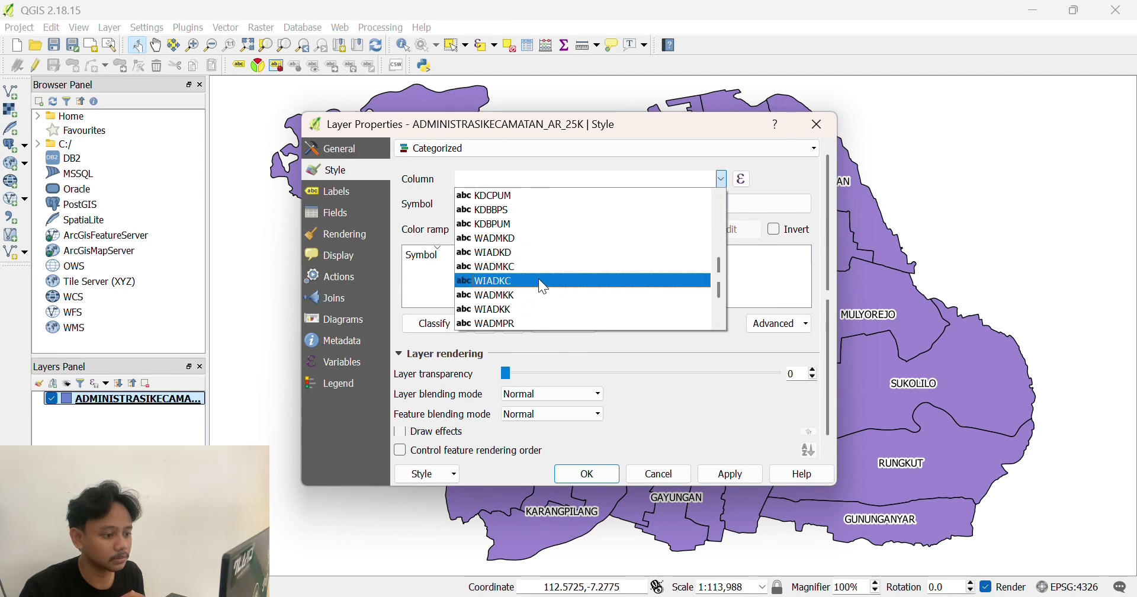
click(520, 268)
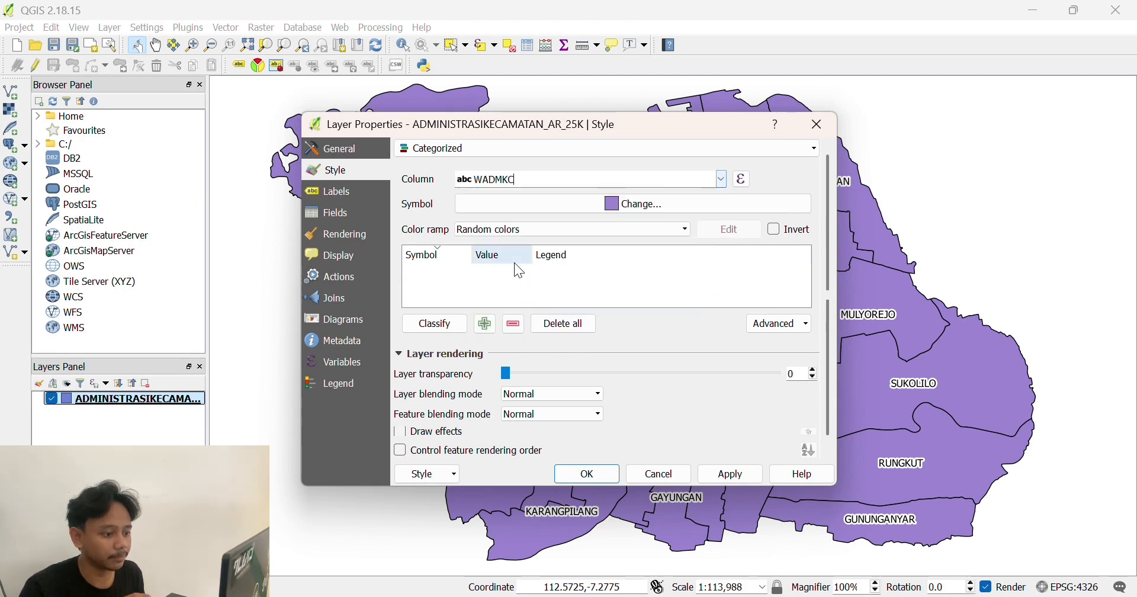
click(441, 330)
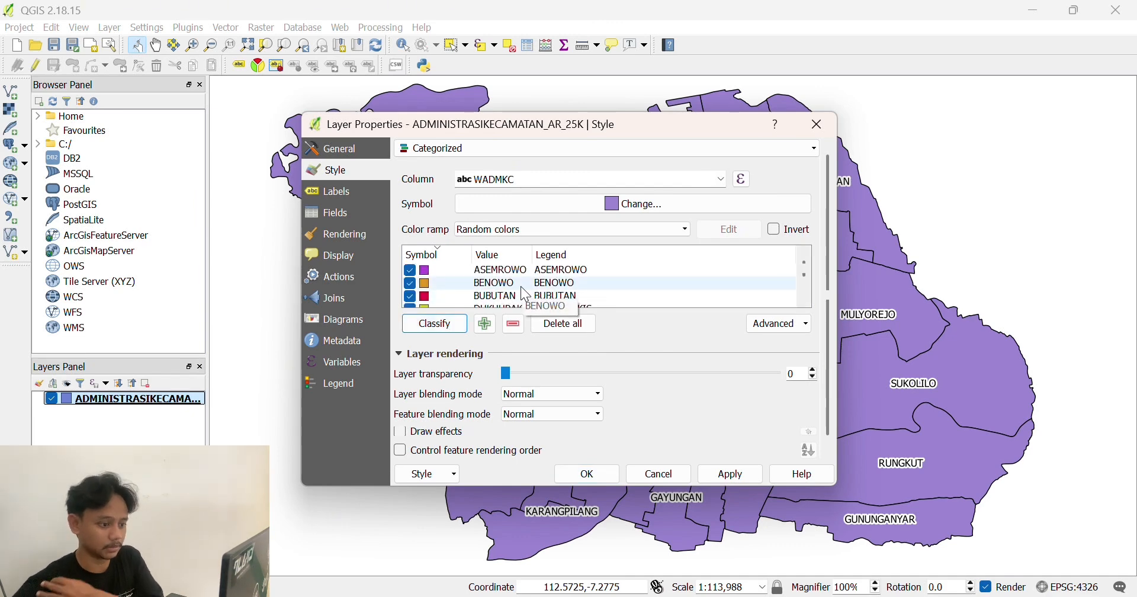
Delete the blank-value category at the end of the class list and apply the categorized style to the map.
scroll(520, 286, down, 10)
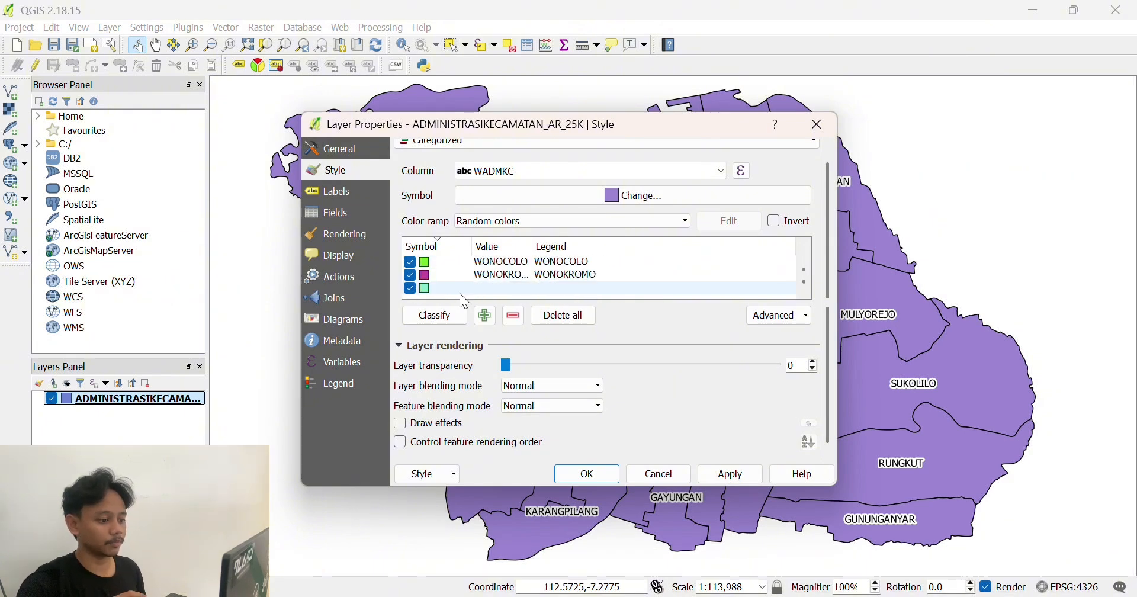
click(436, 290)
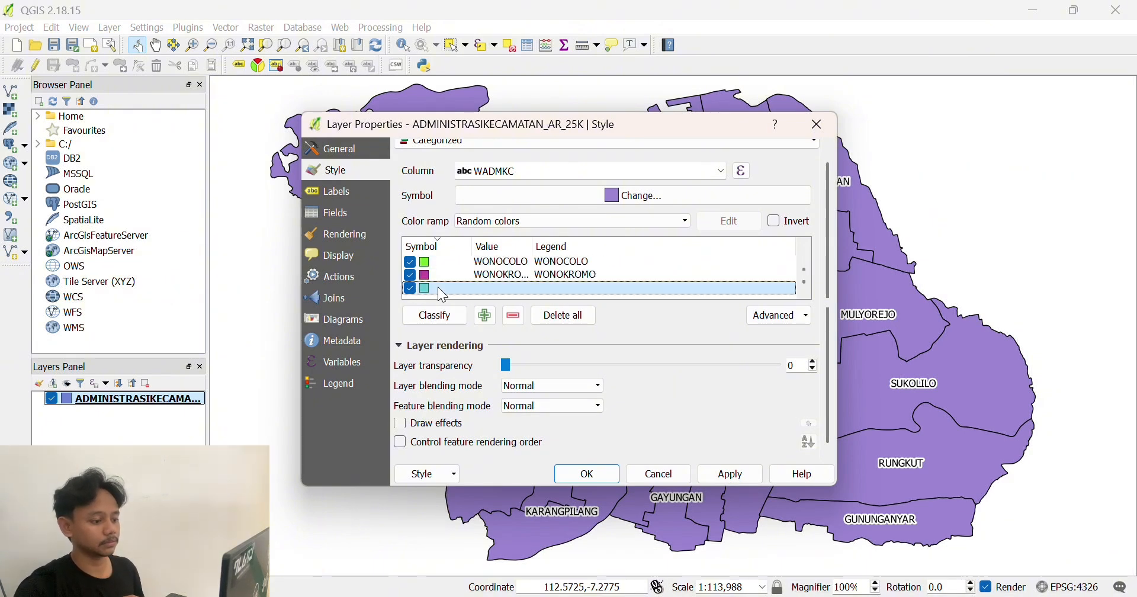
click(517, 318)
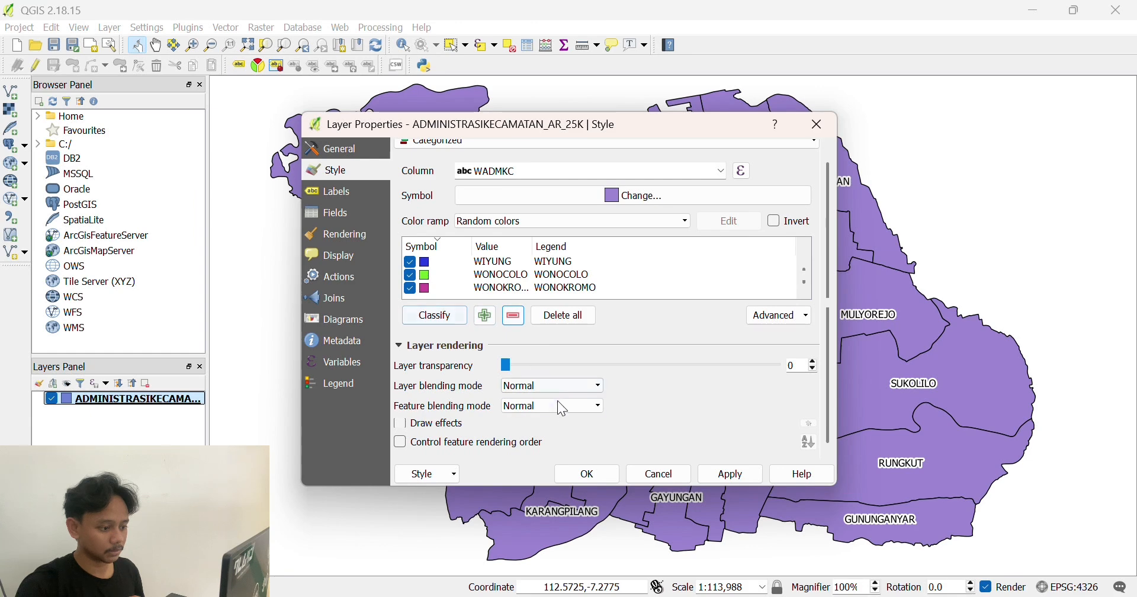
click(605, 479)
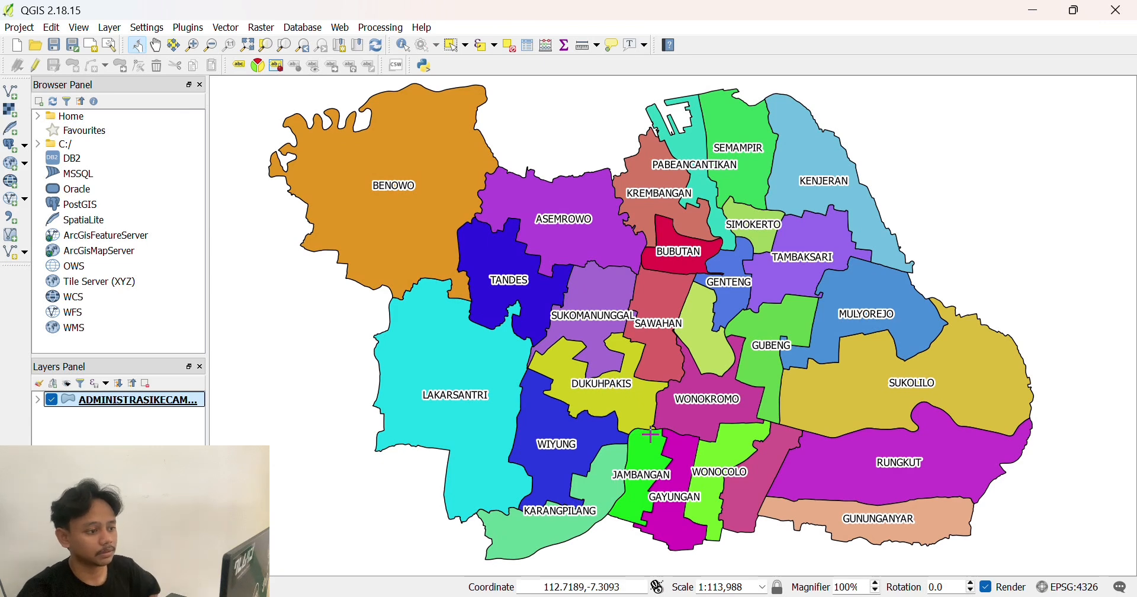
Start adding a vector layer from file and browse to the nested SURABAYA folder in Downloads.
click(17, 97)
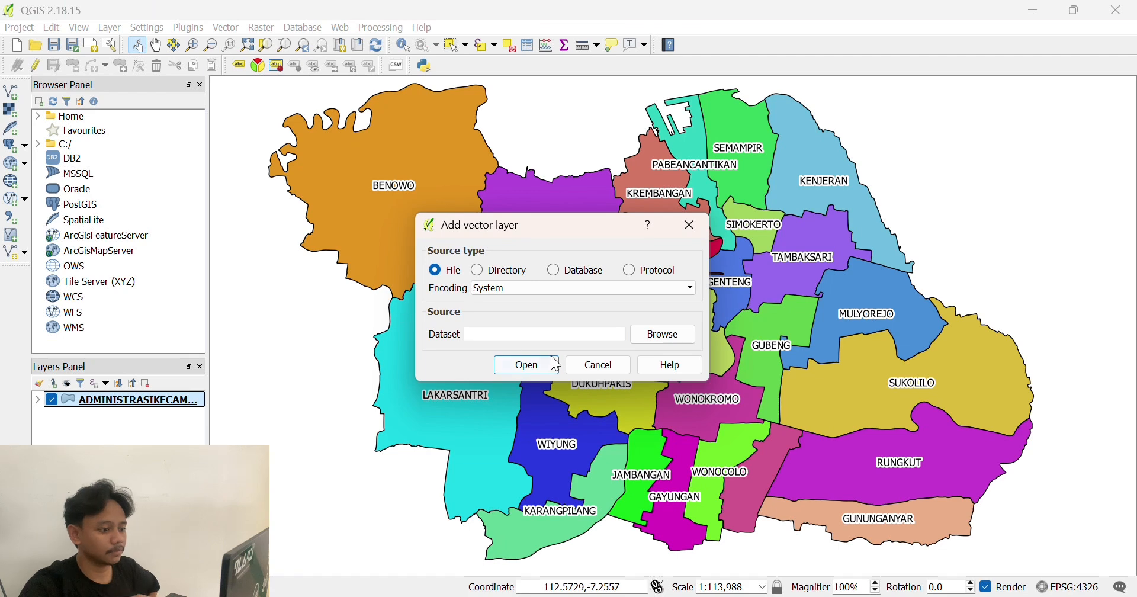
click(662, 344)
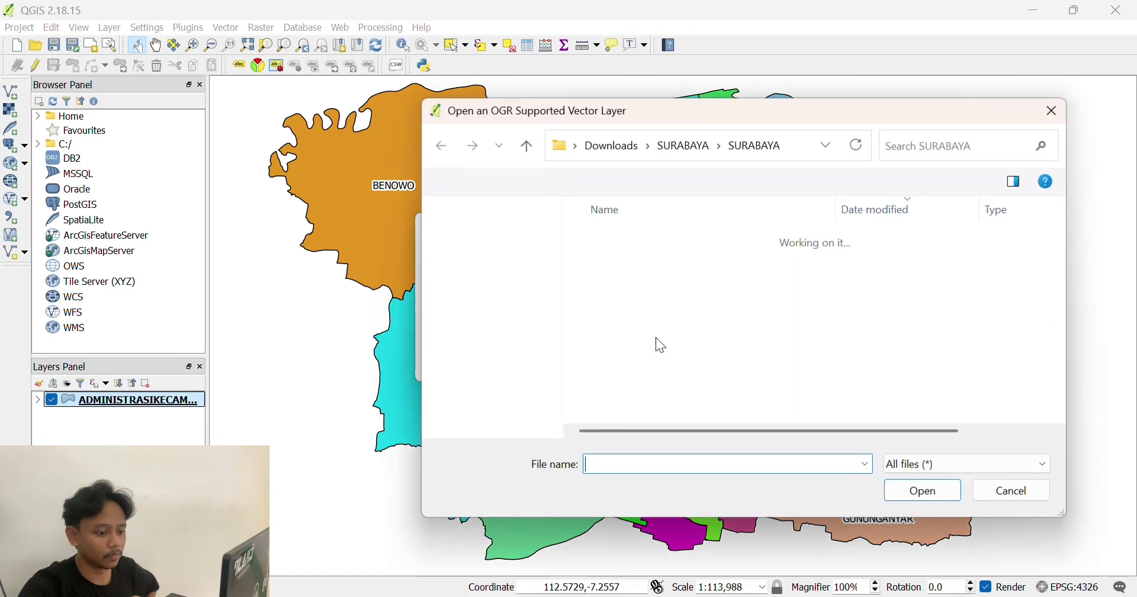
click(492, 375)
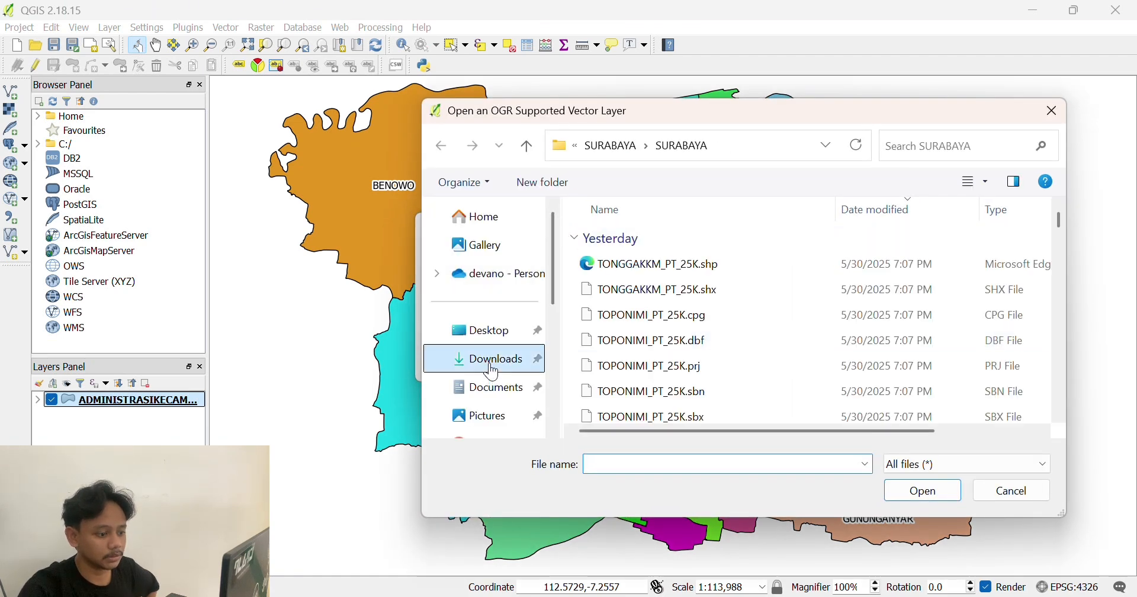
click(642, 389)
double_click(629, 393)
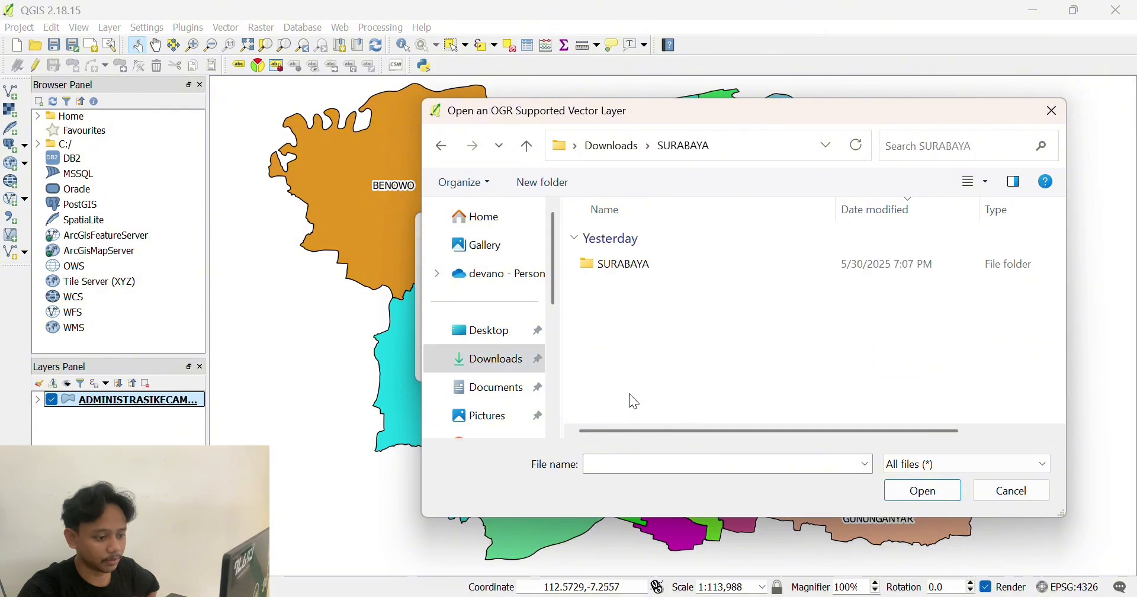
click(740, 264)
double_click(743, 266)
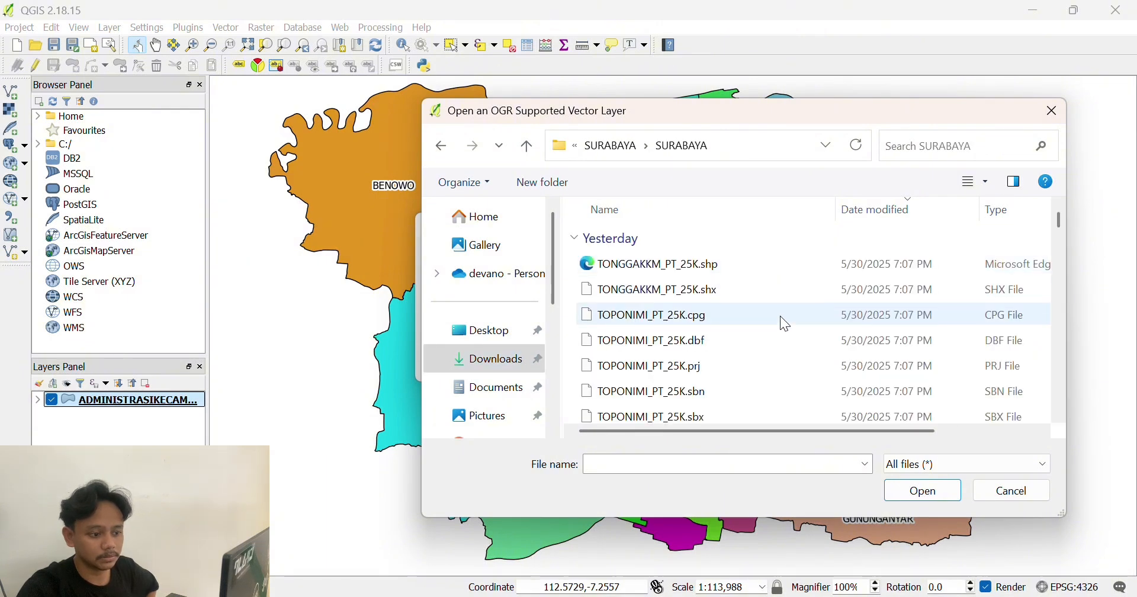
Load the road shapefile JALAN_LN_25K.shp into the project as a vector layer.
scroll(781, 320, down, 5)
scroll(785, 324, down, 10)
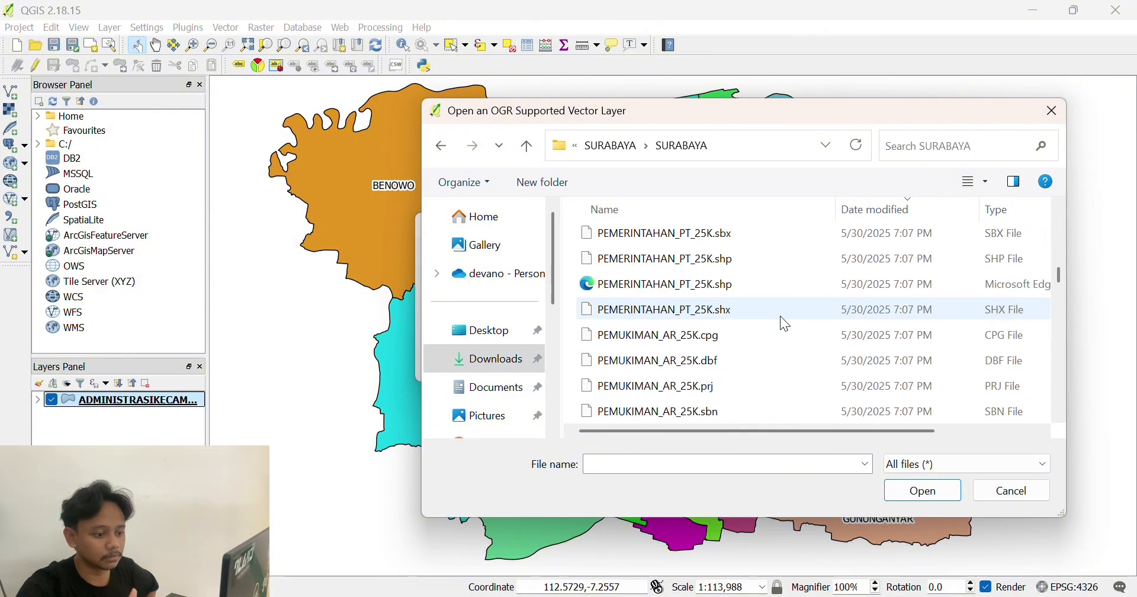
scroll(784, 323, down, 10)
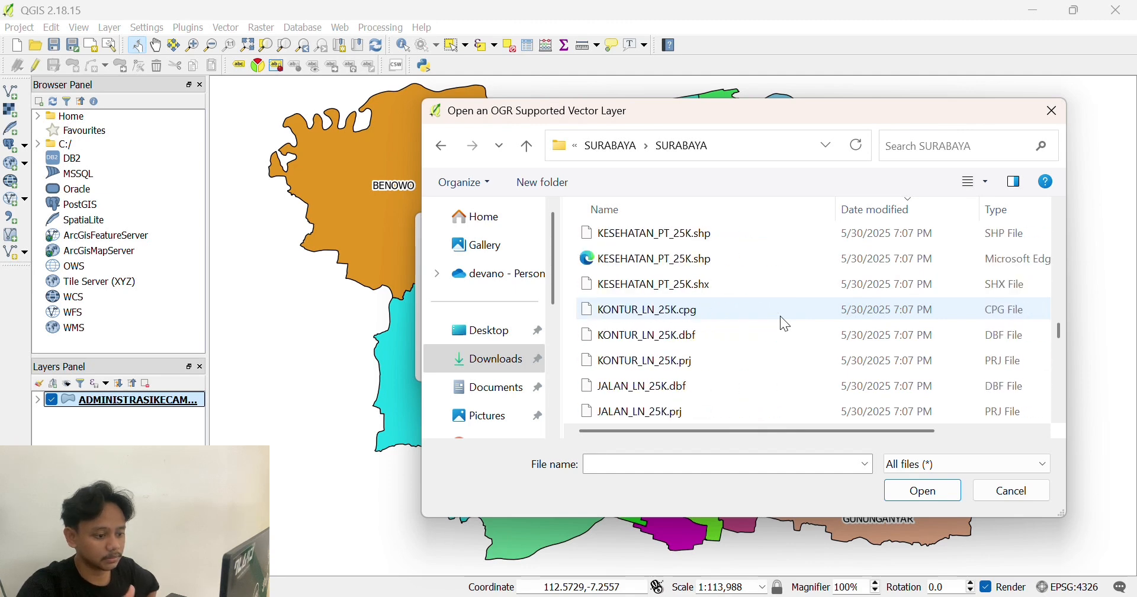
scroll(785, 323, up, 2)
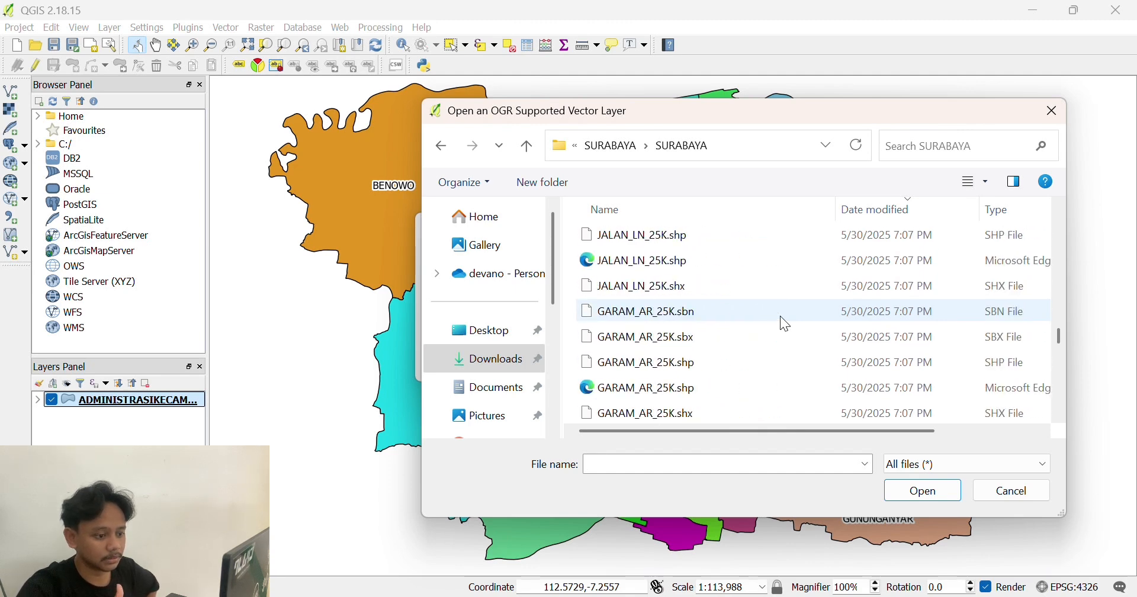
click(675, 237)
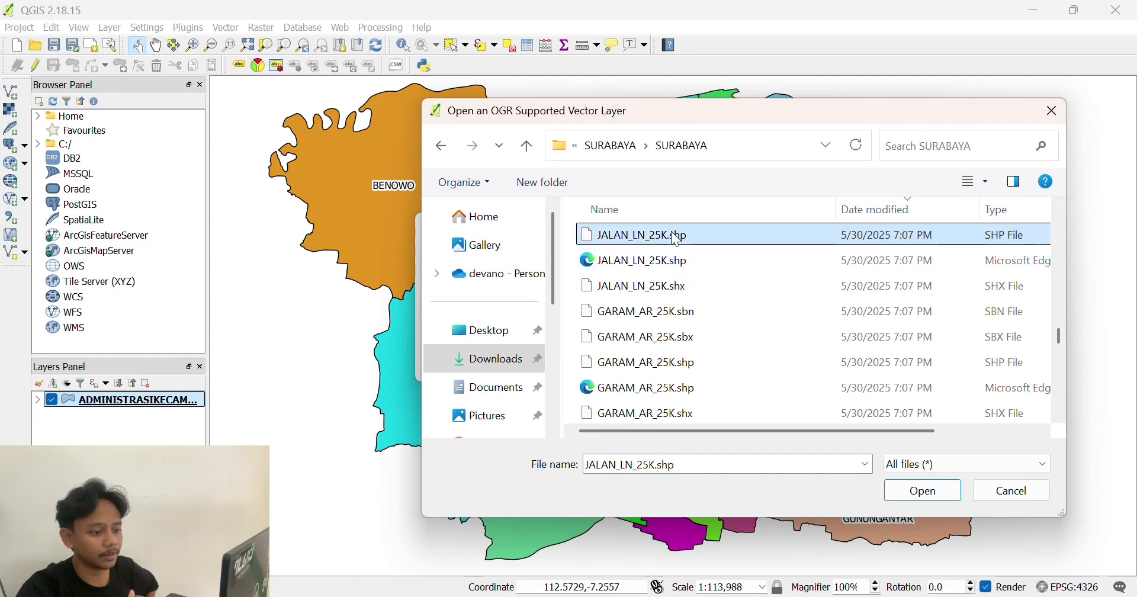
click(922, 500)
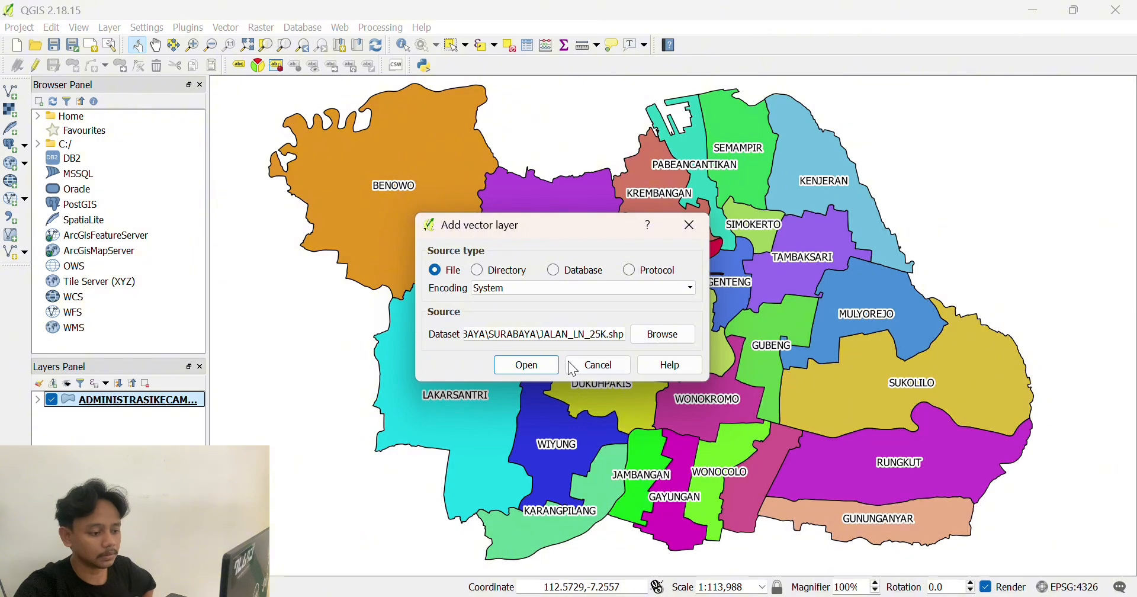
click(528, 372)
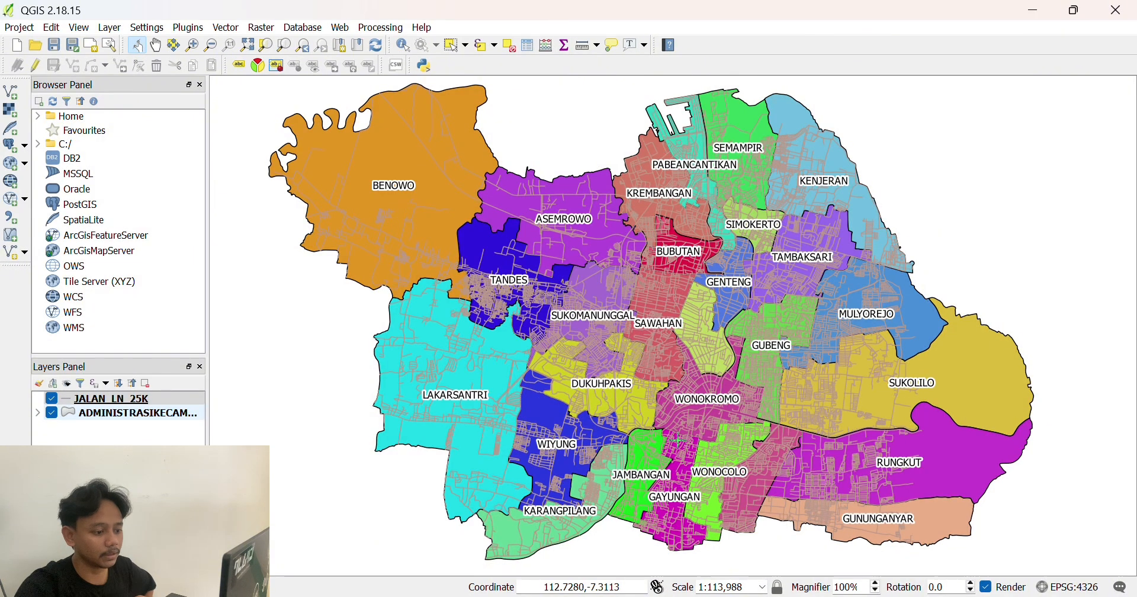
Create a new print composer titled PETA SURABAYA (KECAMATAN).
drag(678, 440, 651, 436)
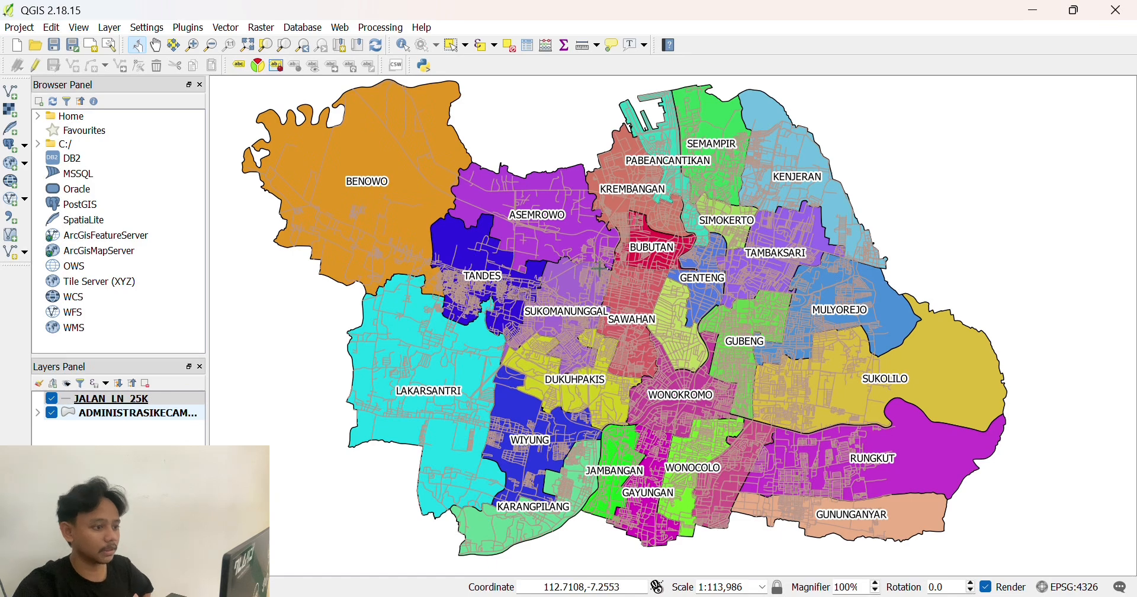
drag(600, 266, 614, 267)
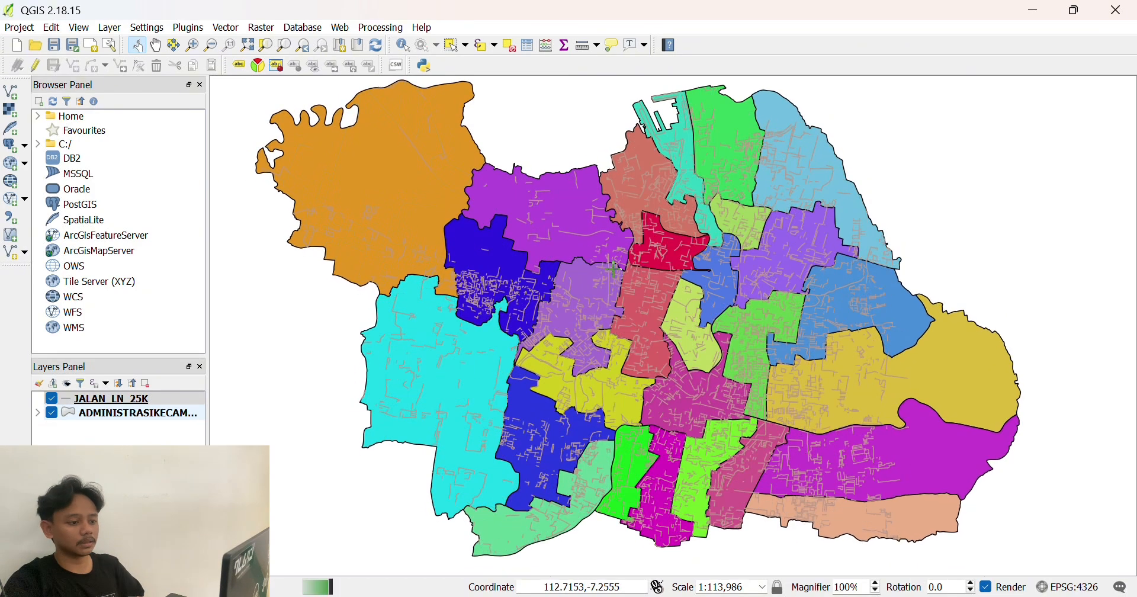
click(21, 28)
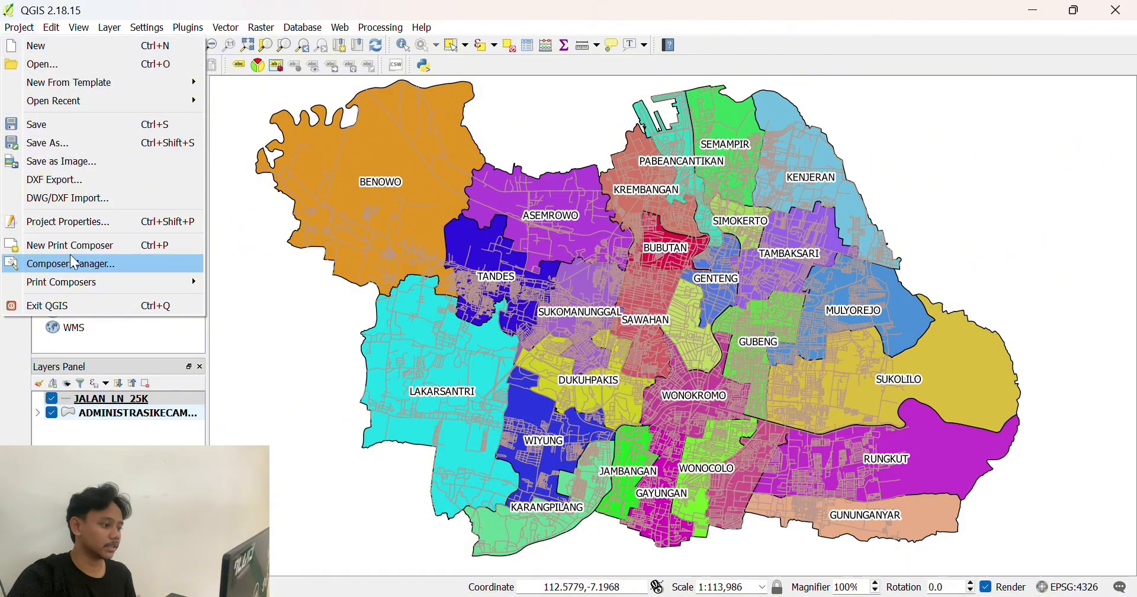
click(72, 244)
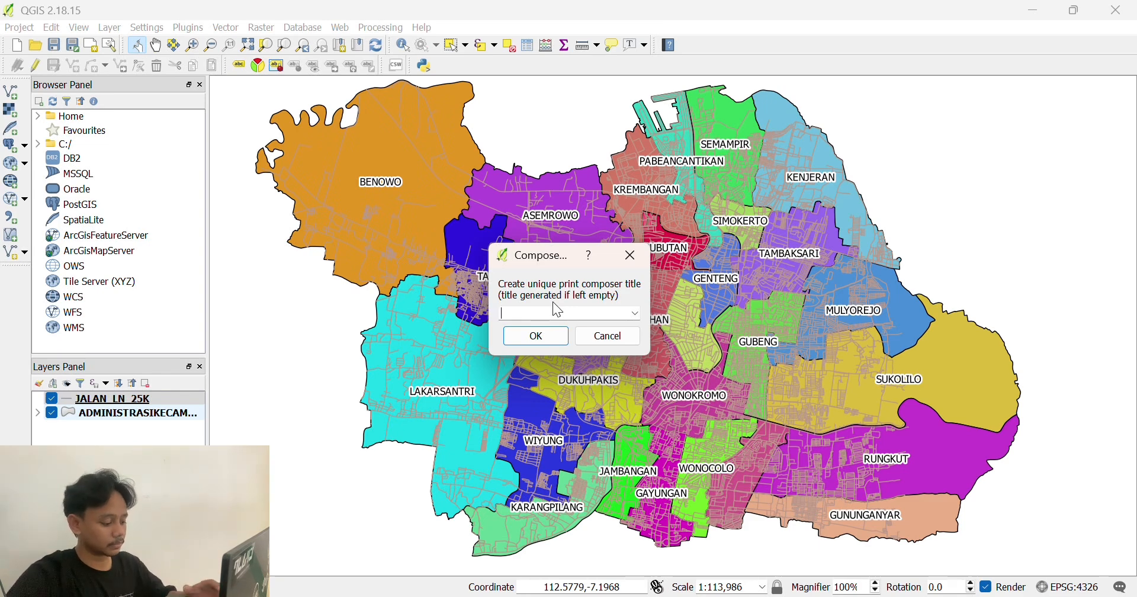
text(PET)
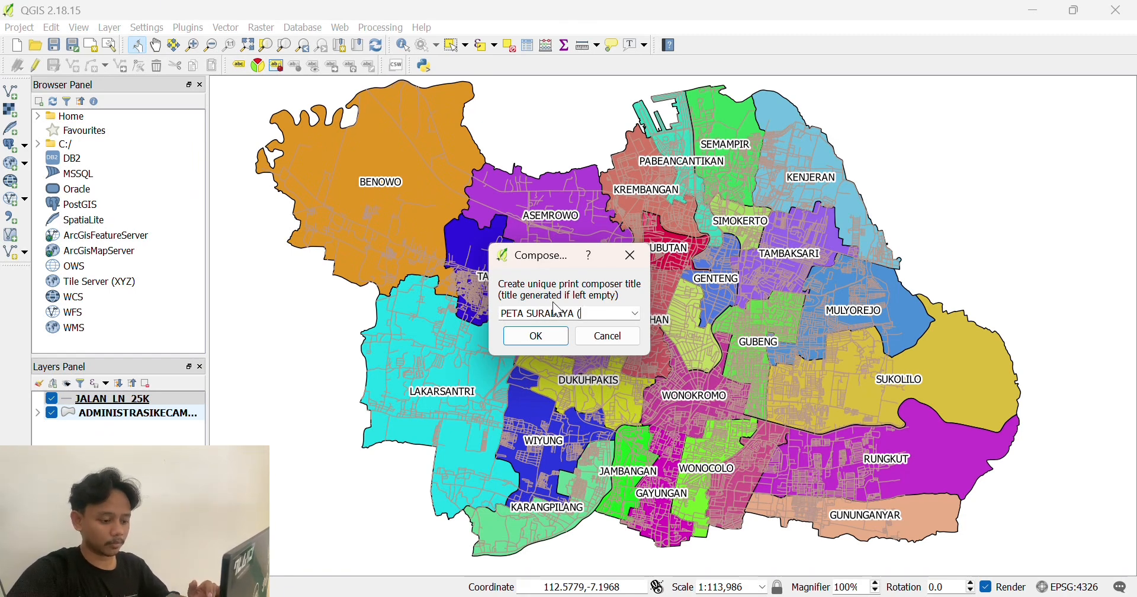
text(A SURABAYA (KECAMATAN)
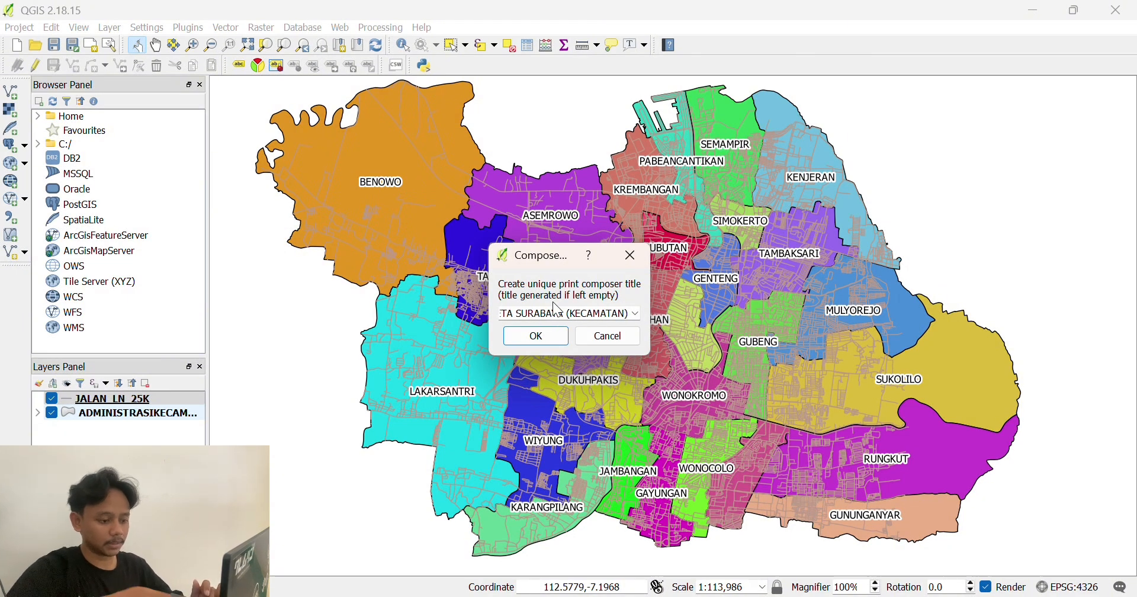
click(554, 333)
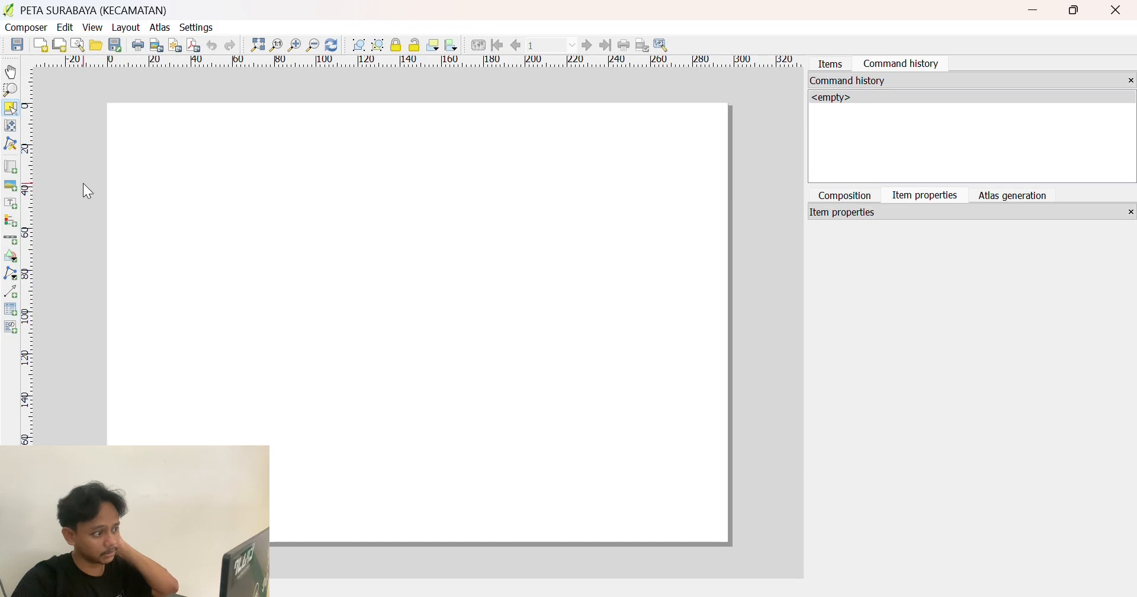
Add a map about 170 by 185 mm on the left part of the page, then centre and slightly enlarge its content.
click(12, 168)
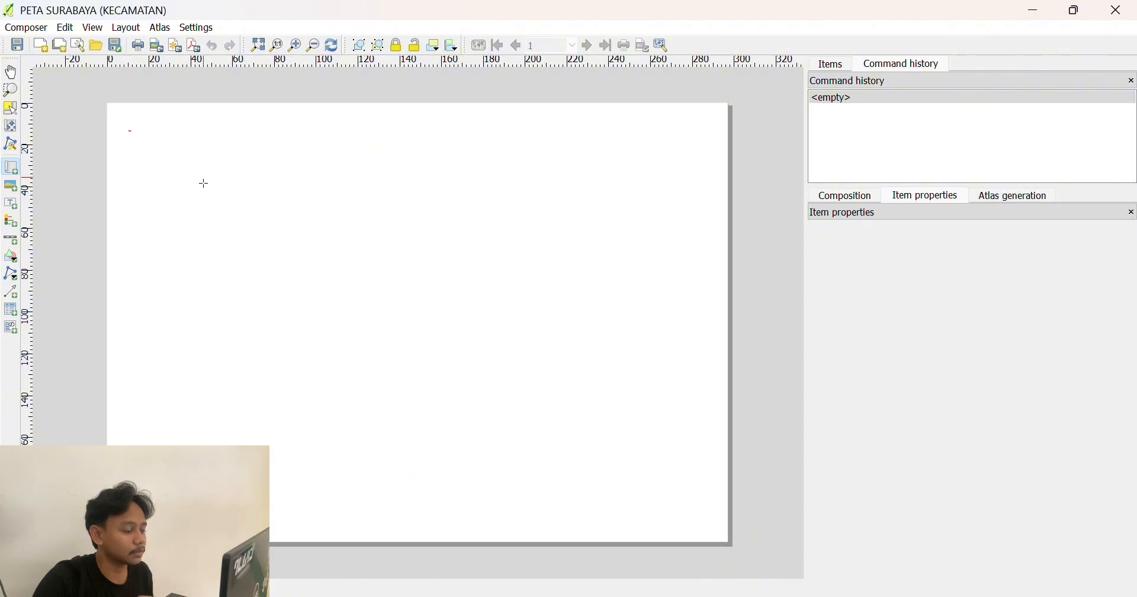
drag(264, 220, 489, 517)
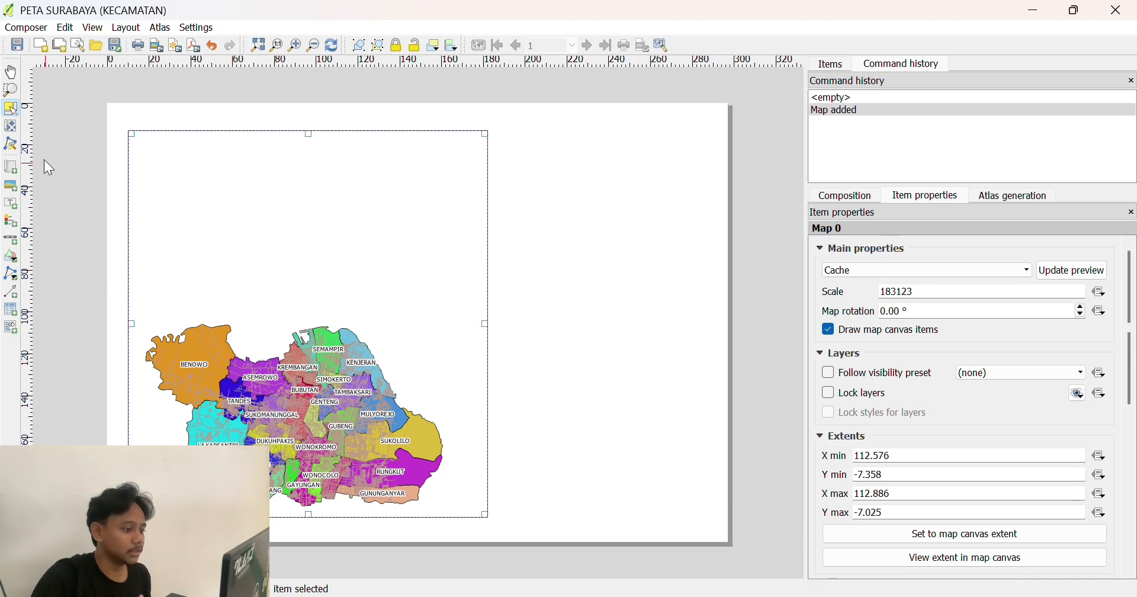
click(15, 131)
drag(299, 414, 300, 326)
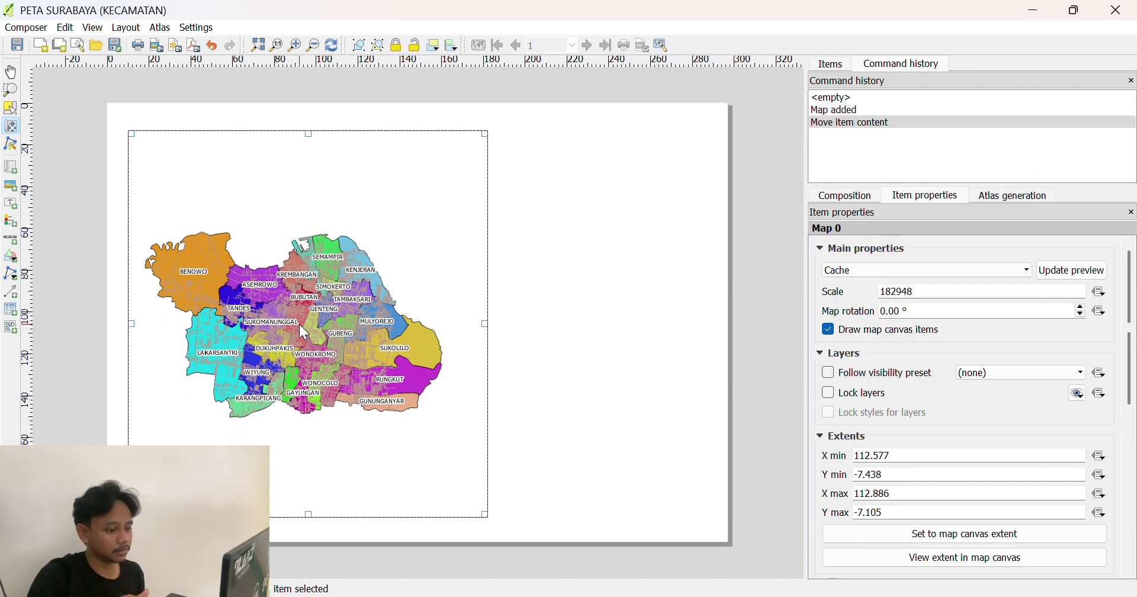
scroll(300, 324, up, 1)
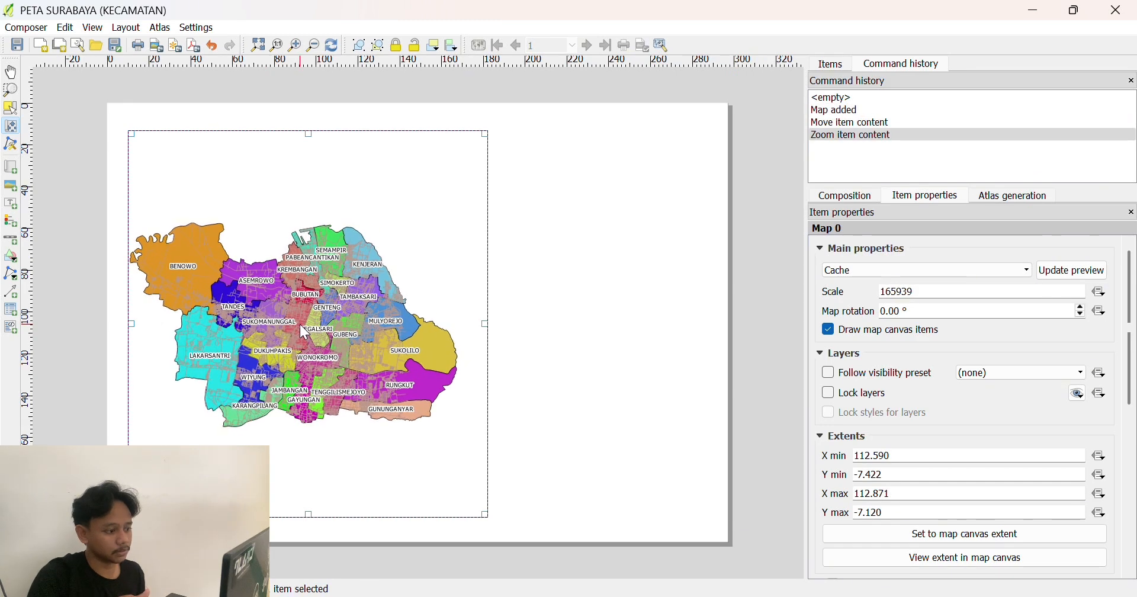
drag(299, 324, 305, 323)
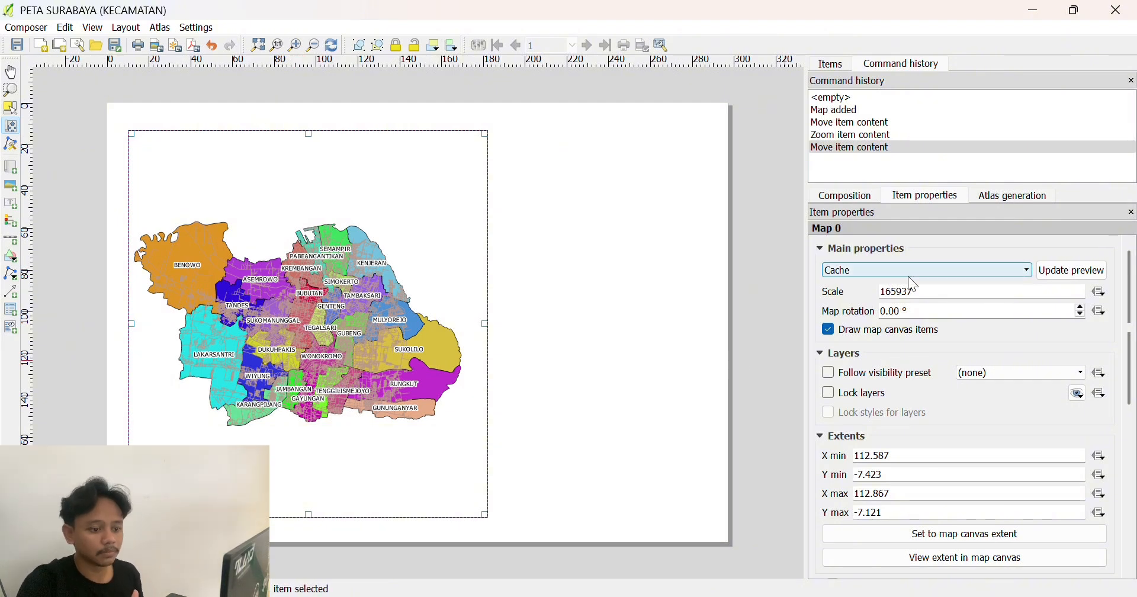
Add a grid to the map with an interval of 0.1 map units in both X and Y.
drag(1131, 301, 1132, 378)
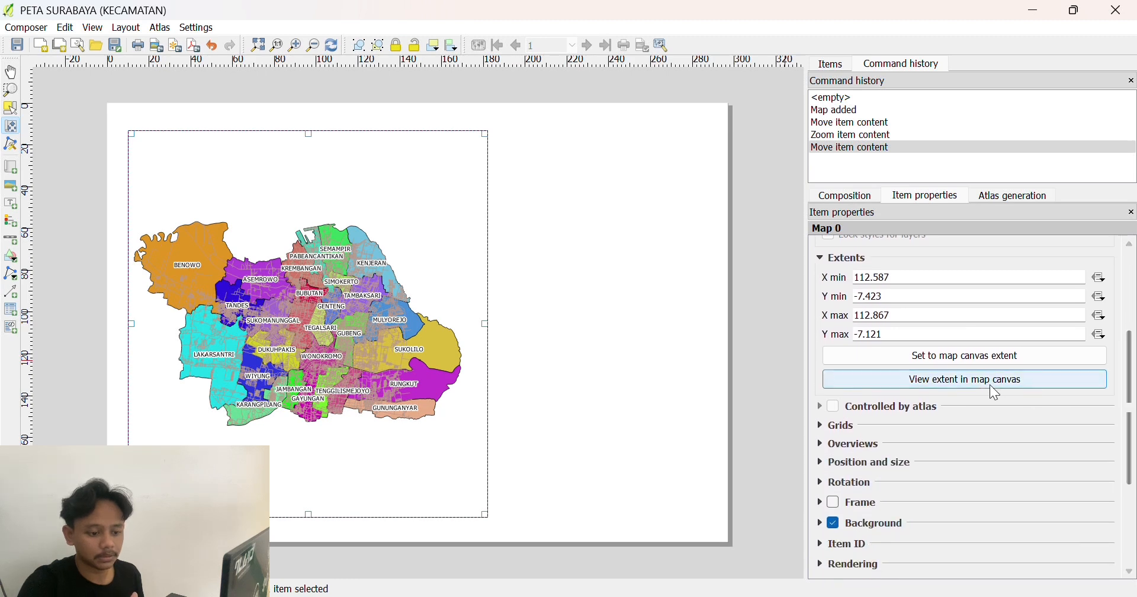
click(838, 428)
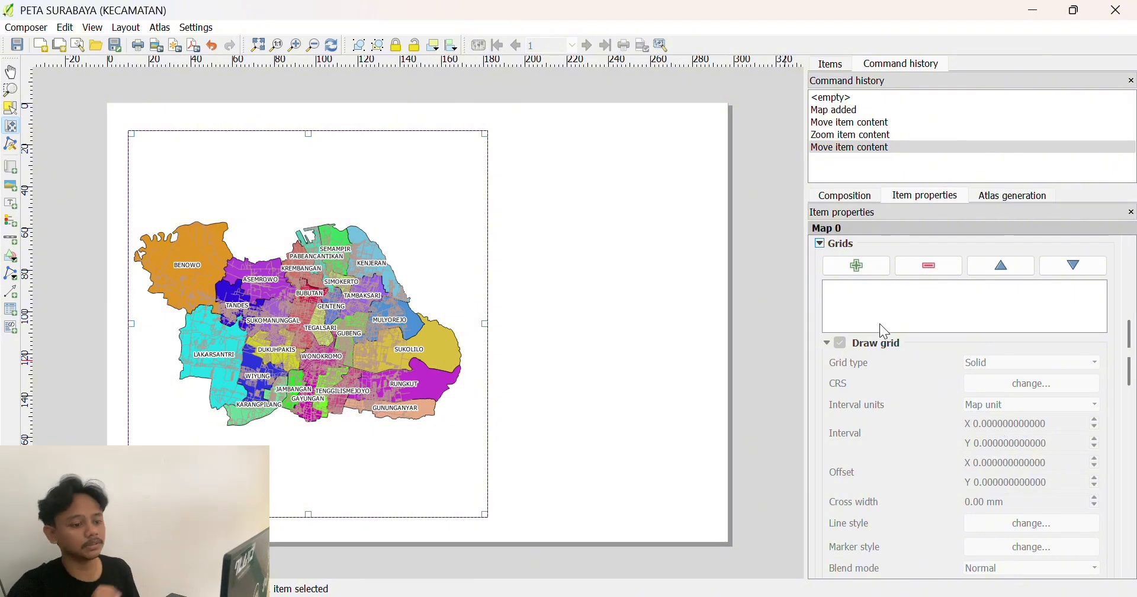
click(857, 270)
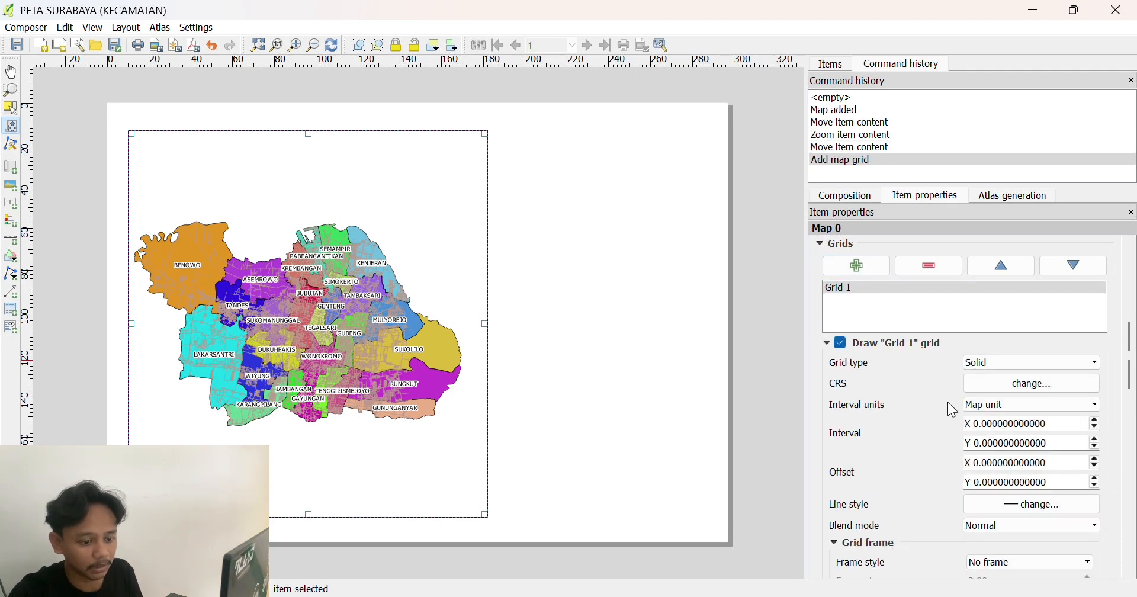
click(987, 424)
text(1)
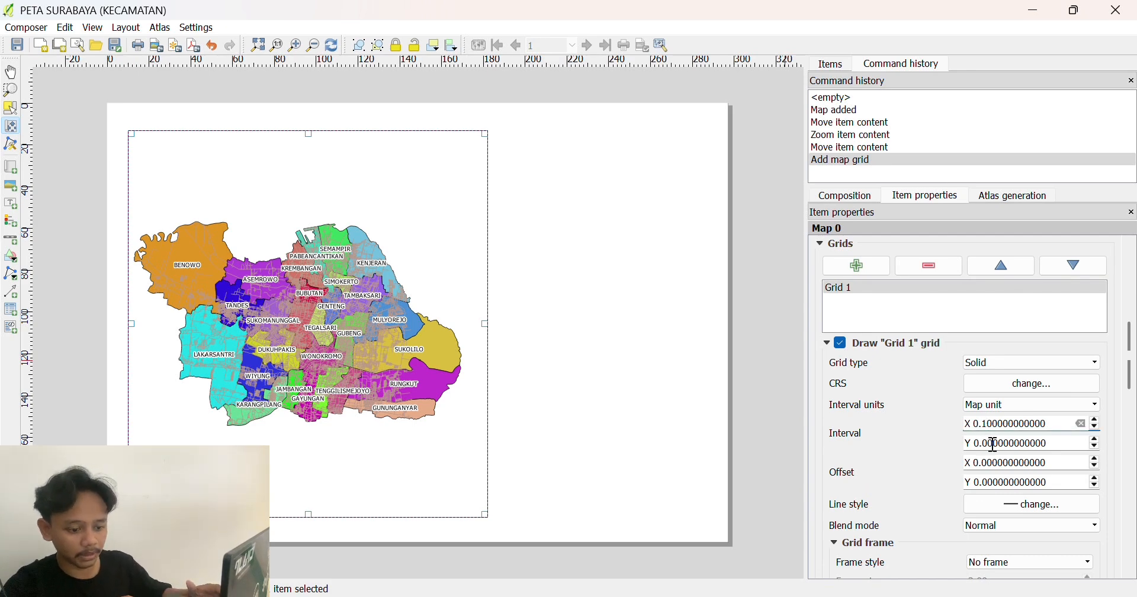
click(990, 444)
text(1)
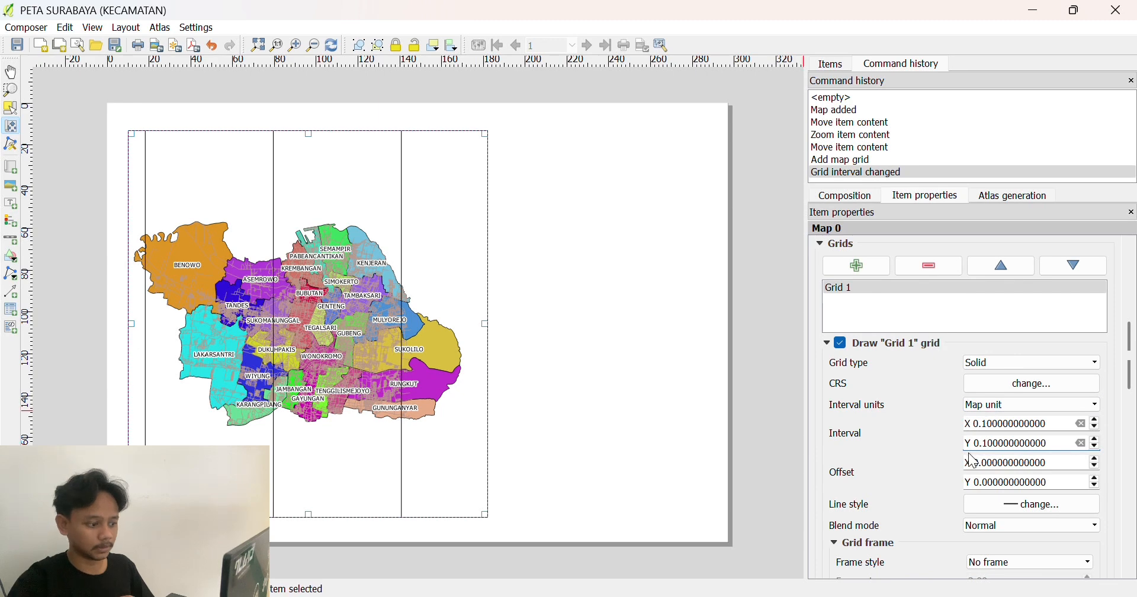
Set the grid's frame style to Zebra and turn on drawing of the grid coordinates.
scroll(927, 461, down, 2)
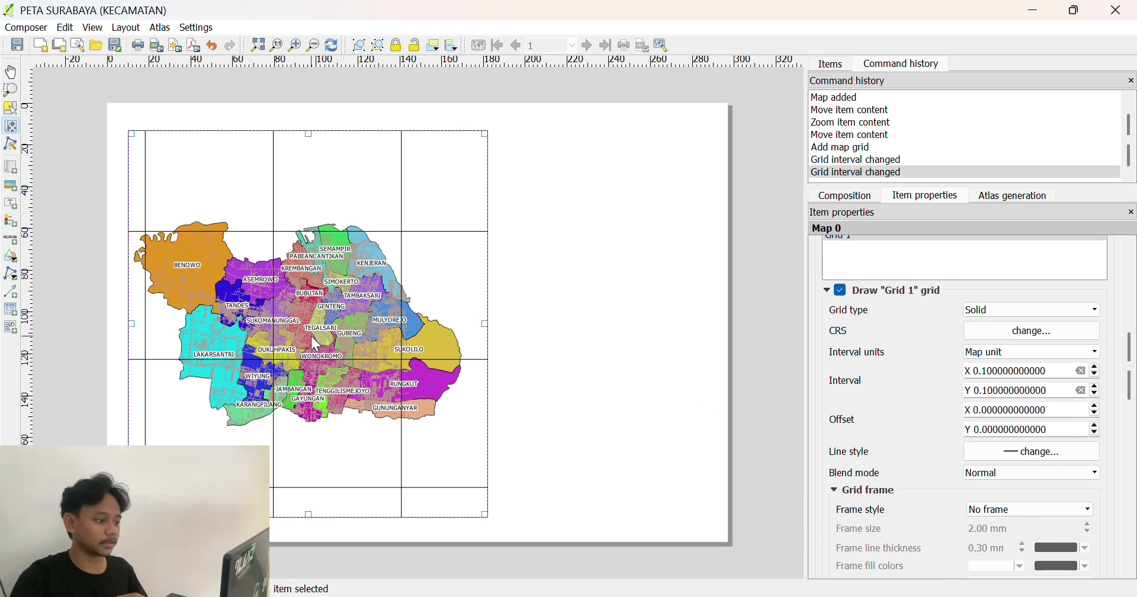
click(1081, 500)
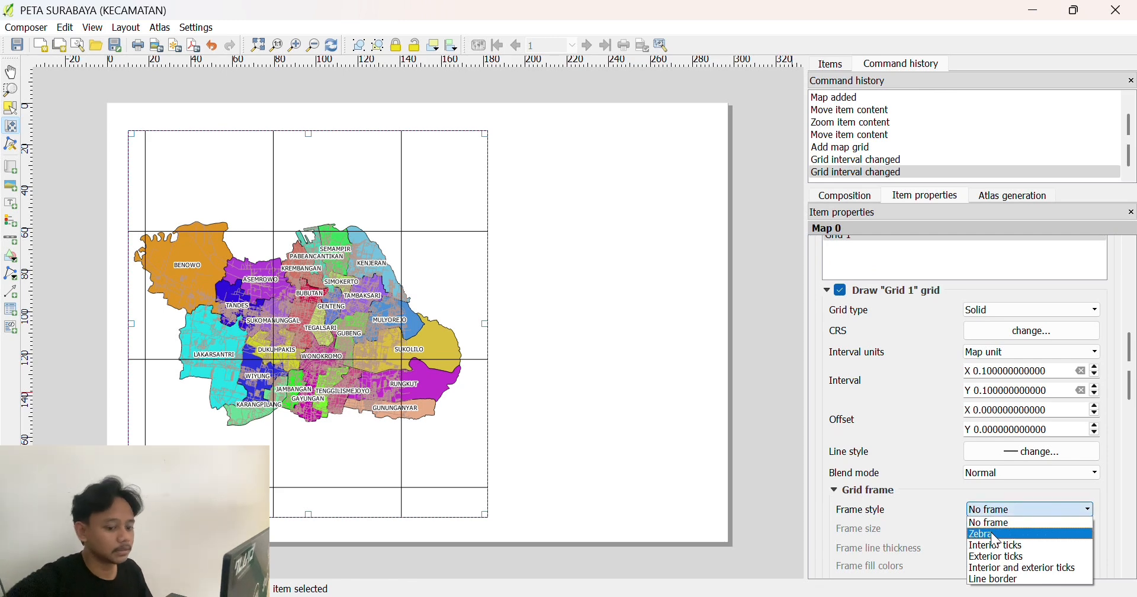
click(996, 535)
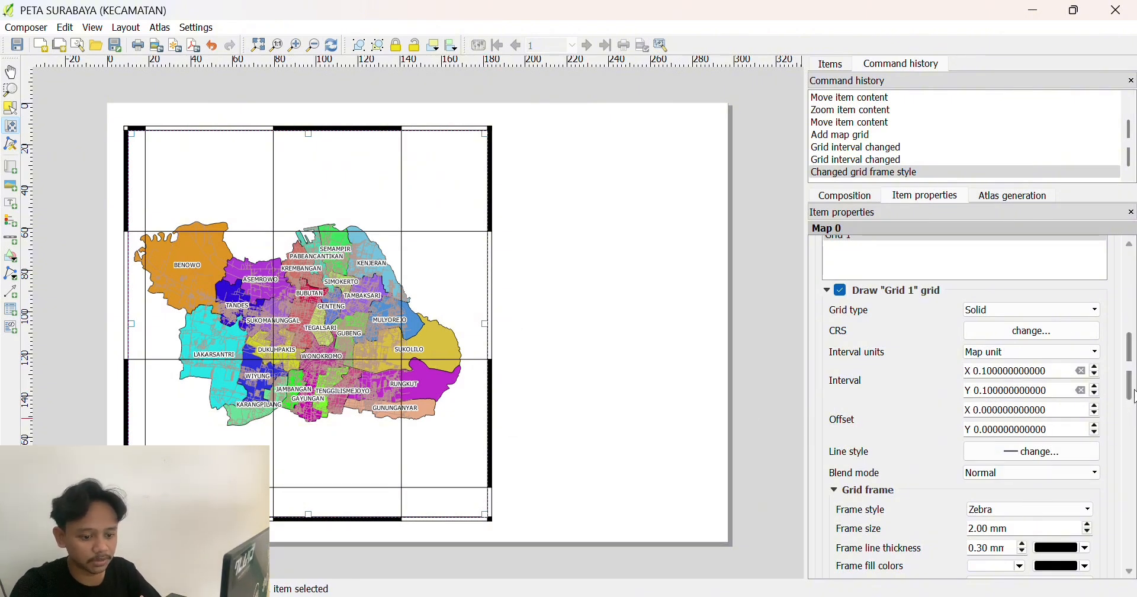
drag(1132, 395, 1132, 468)
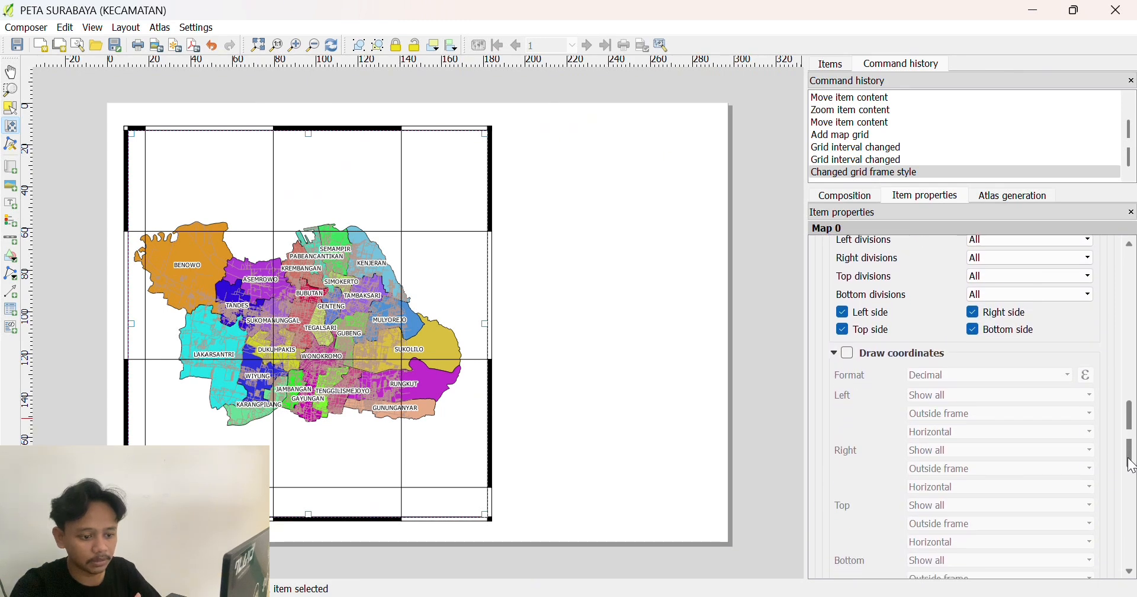
click(849, 353)
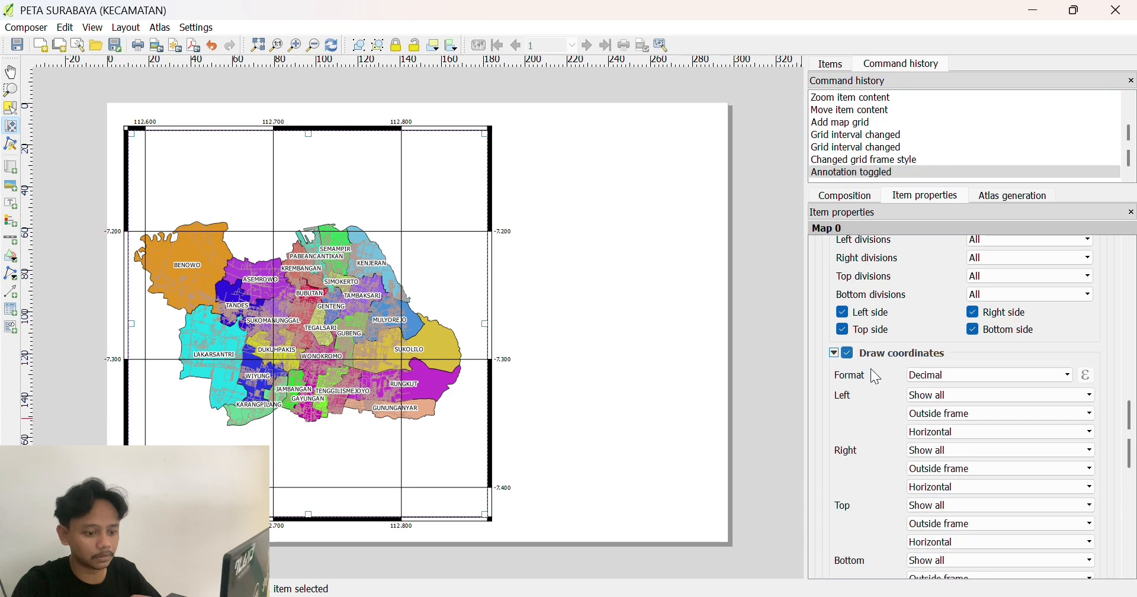
Set the grid coordinate direction to Vertical ascending for the right, top and bottom sides.
drag(1133, 465, 1132, 481)
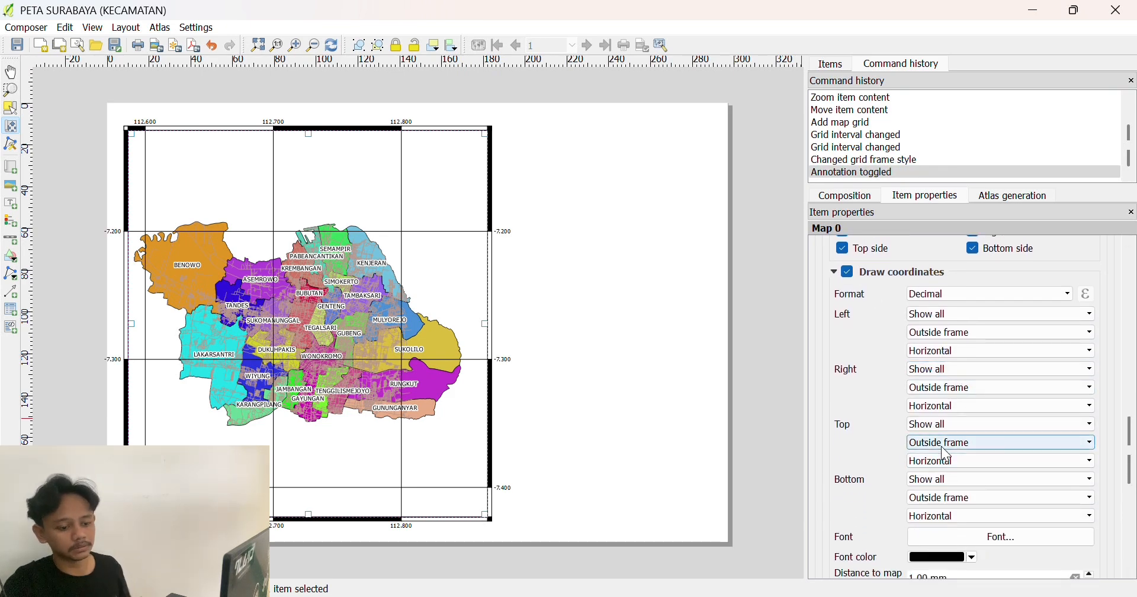
click(946, 409)
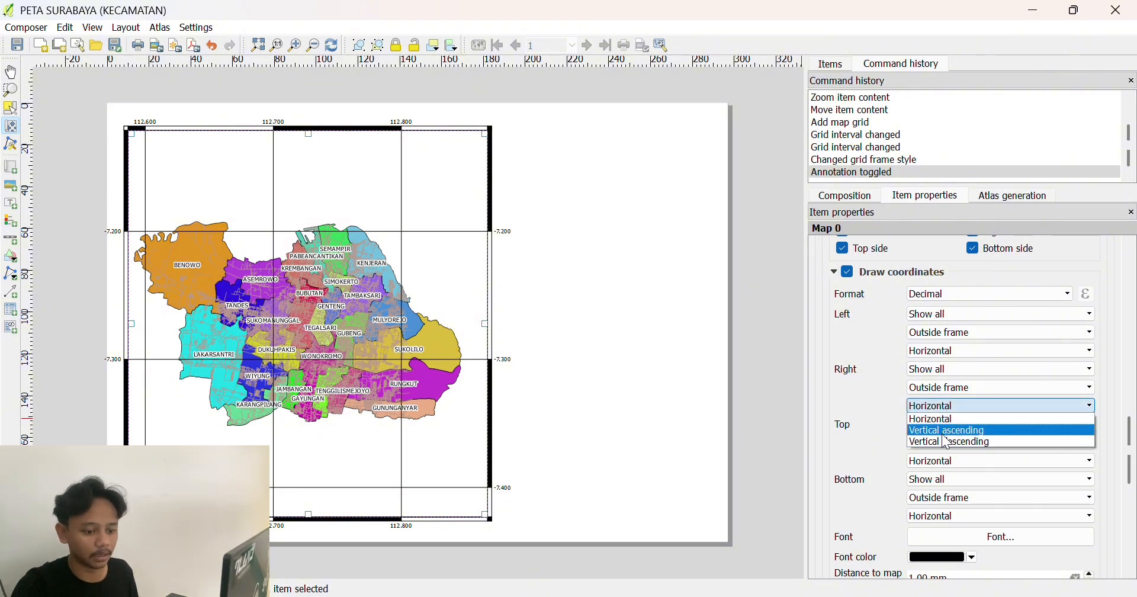
click(941, 429)
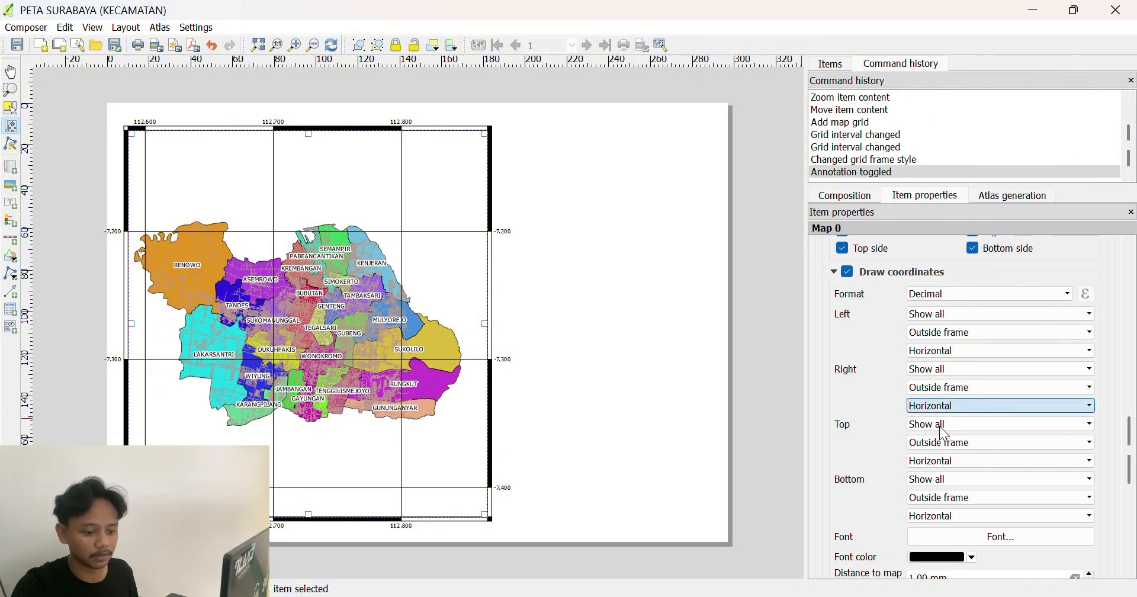
click(934, 460)
click(939, 487)
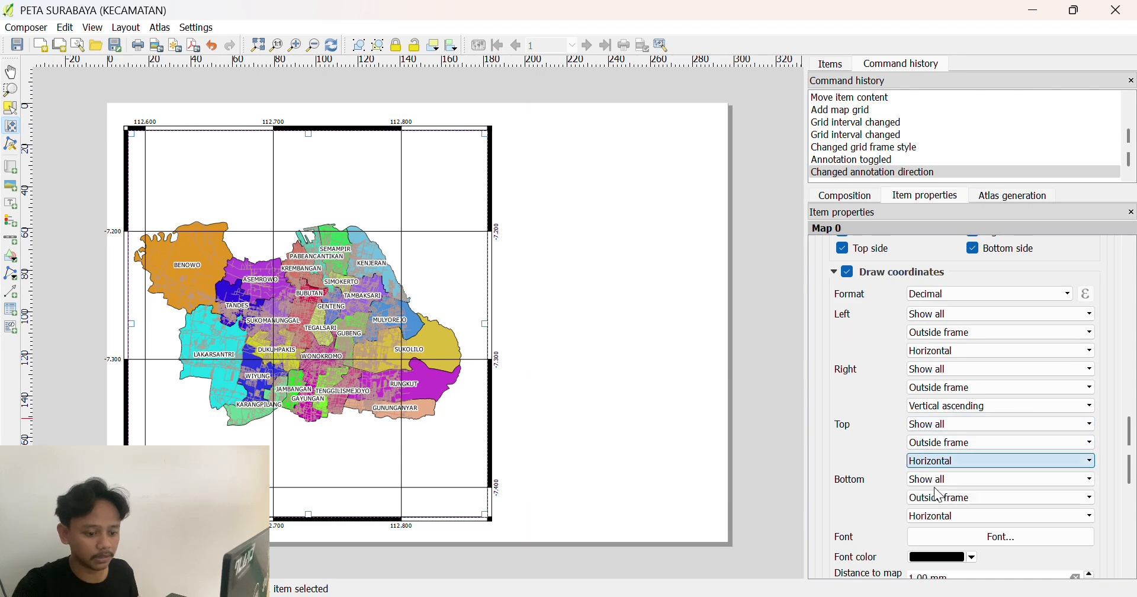
click(935, 525)
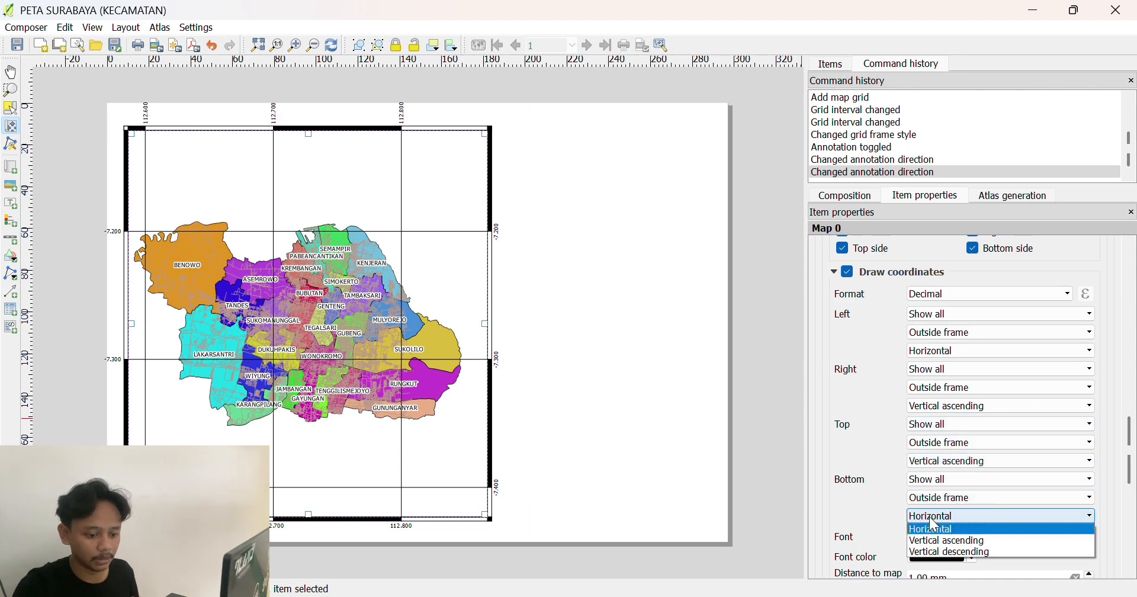
click(929, 538)
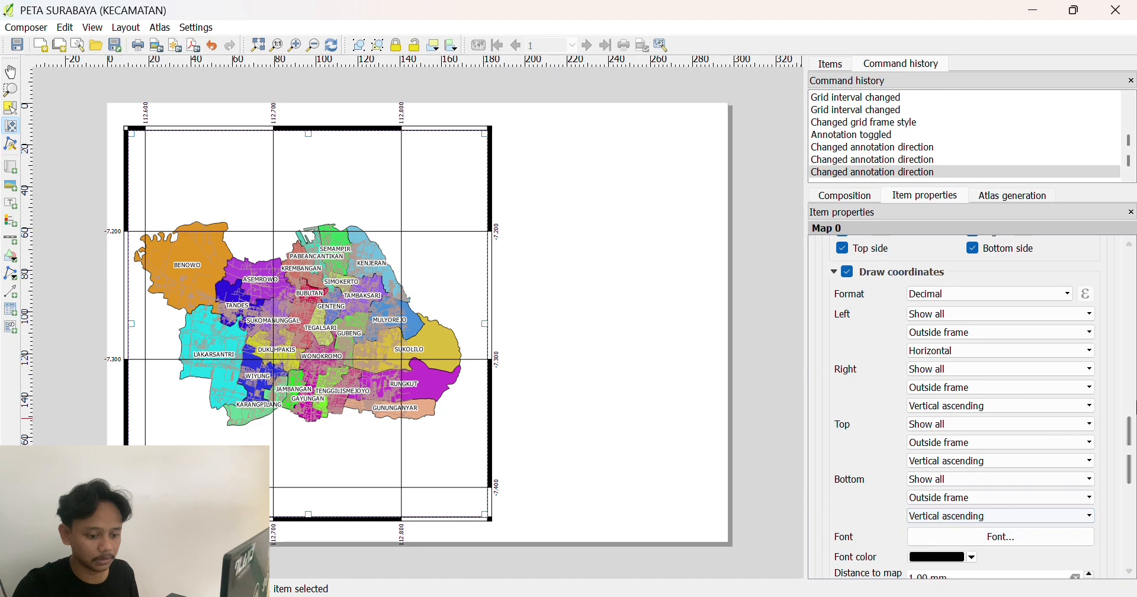
Set the grid coordinate format to Degree, minute, second with suffix.
scroll(1132, 431, down, 5)
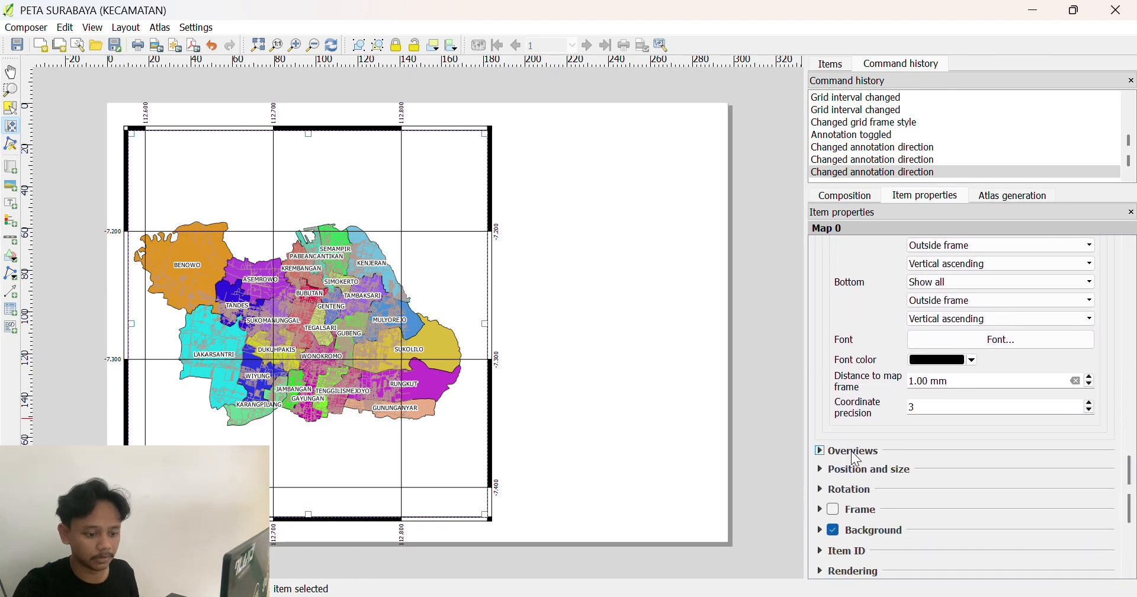
click(857, 450)
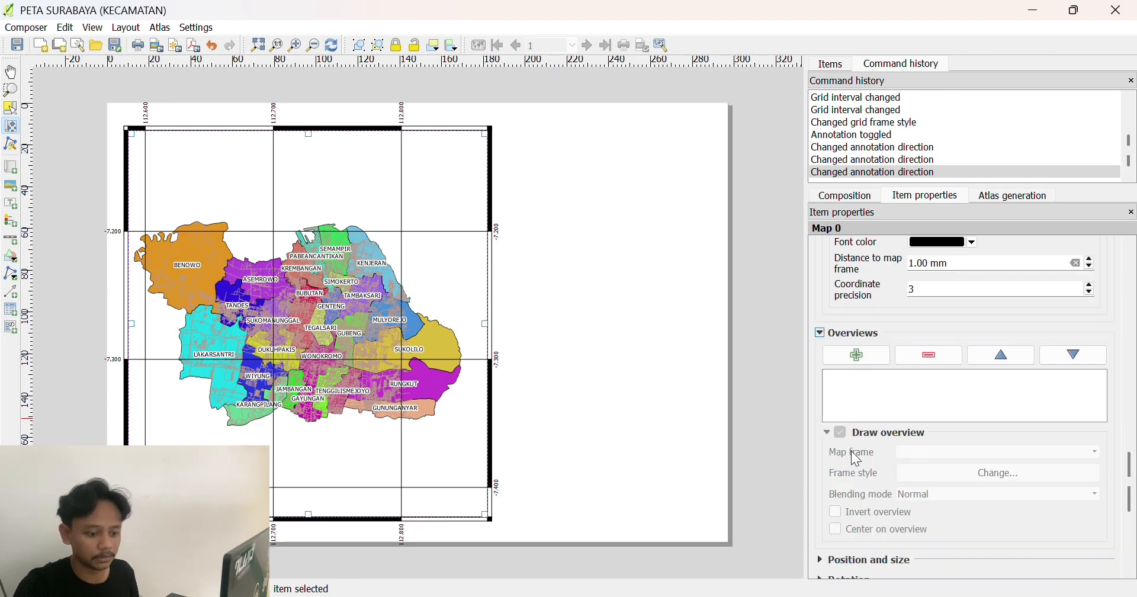
click(861, 560)
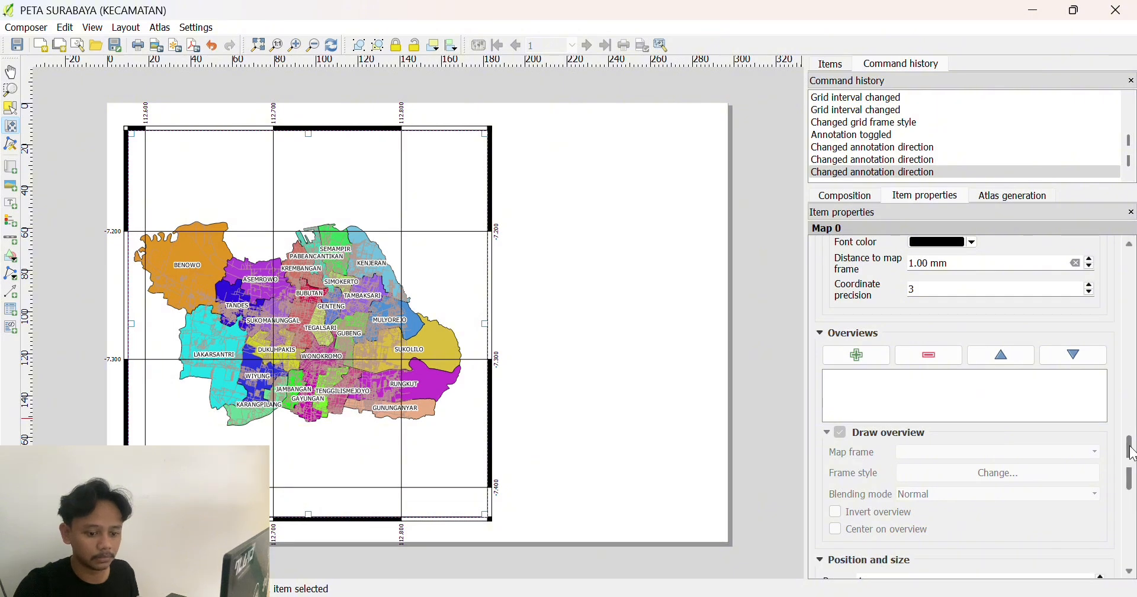
scroll(1131, 438, up, 10)
scroll(1134, 396, up, 2)
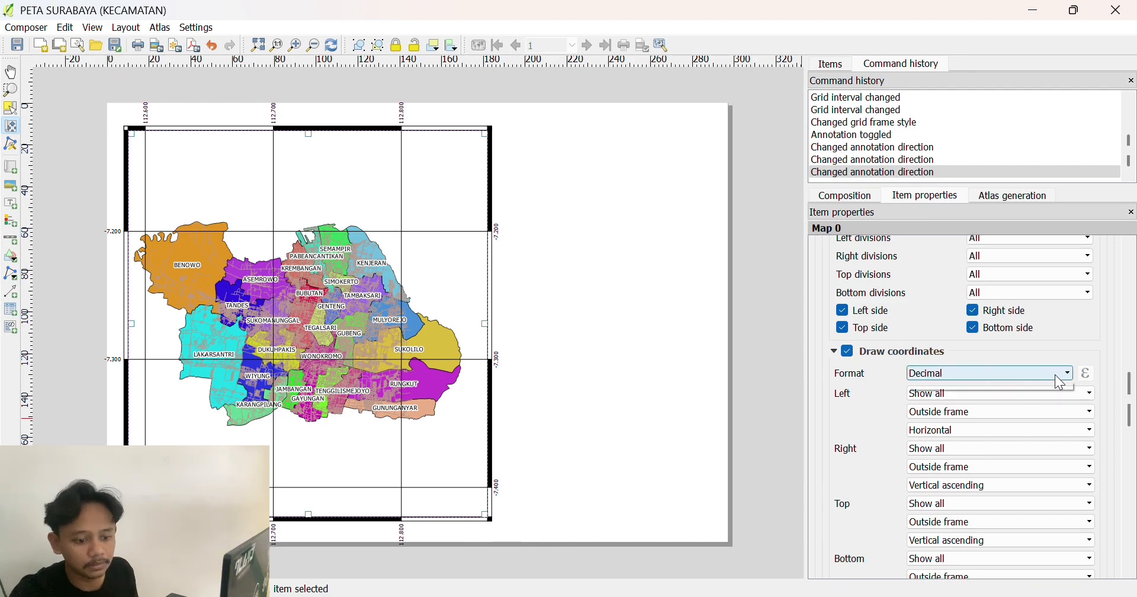
click(1031, 374)
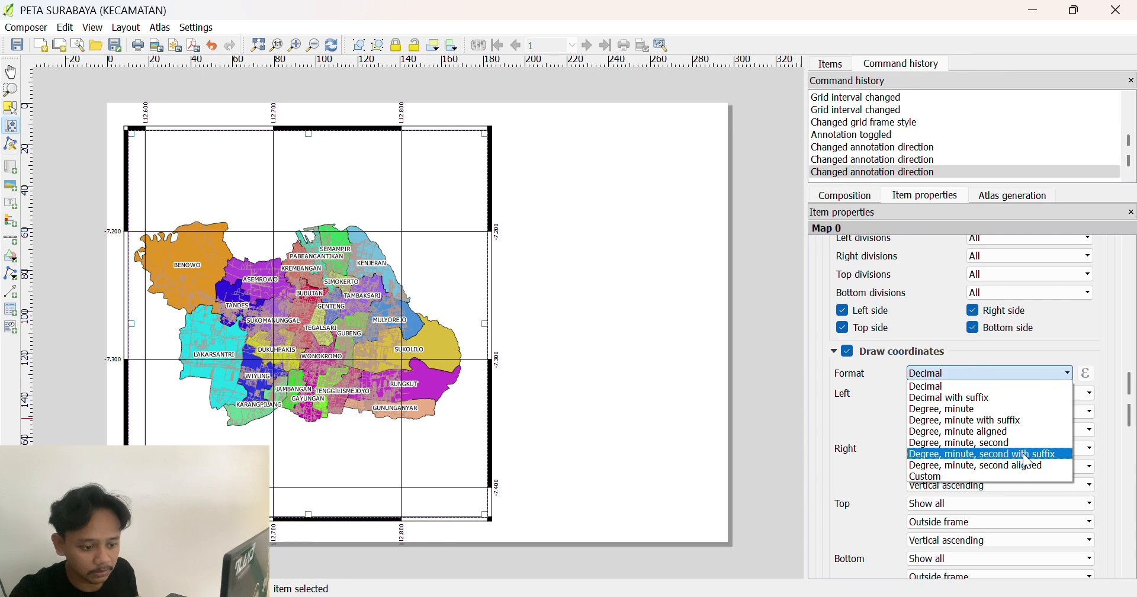
key(Escape)
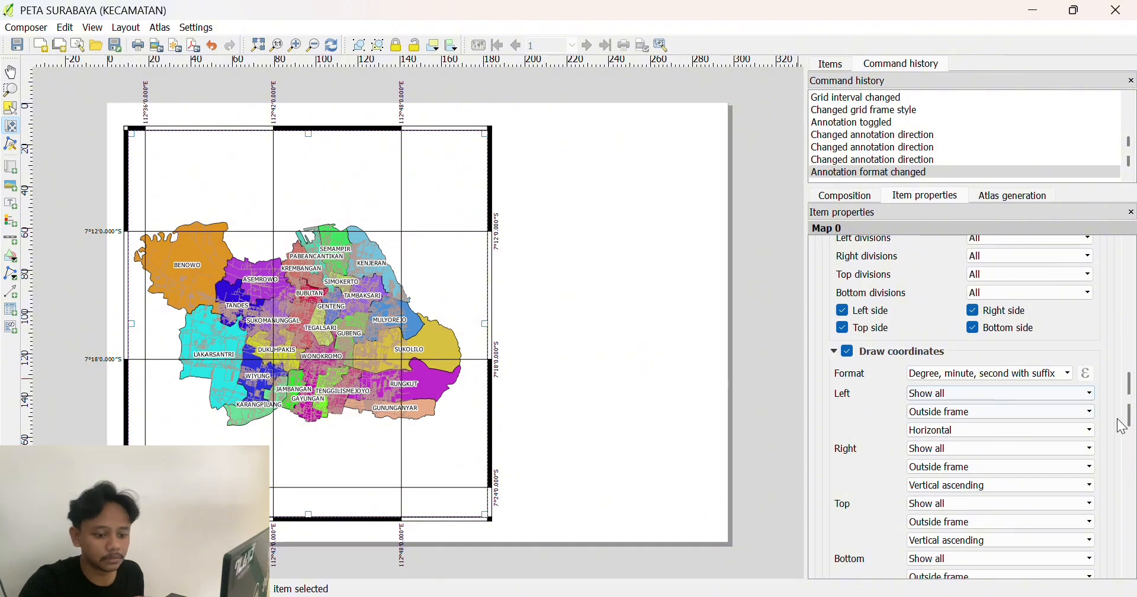
drag(1131, 424, 1132, 535)
click(867, 454)
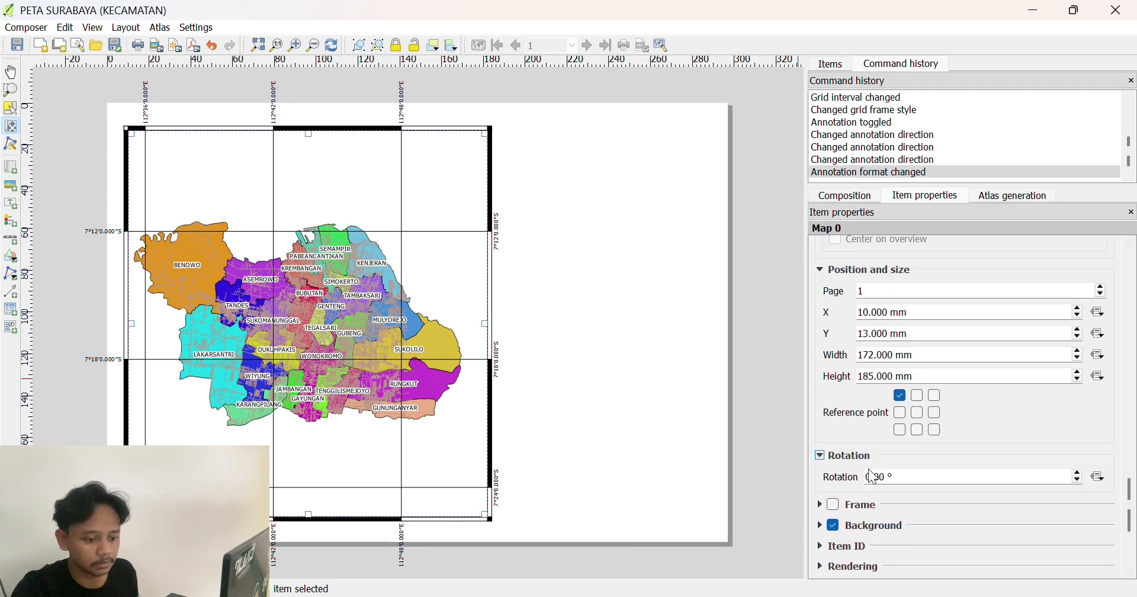
click(853, 547)
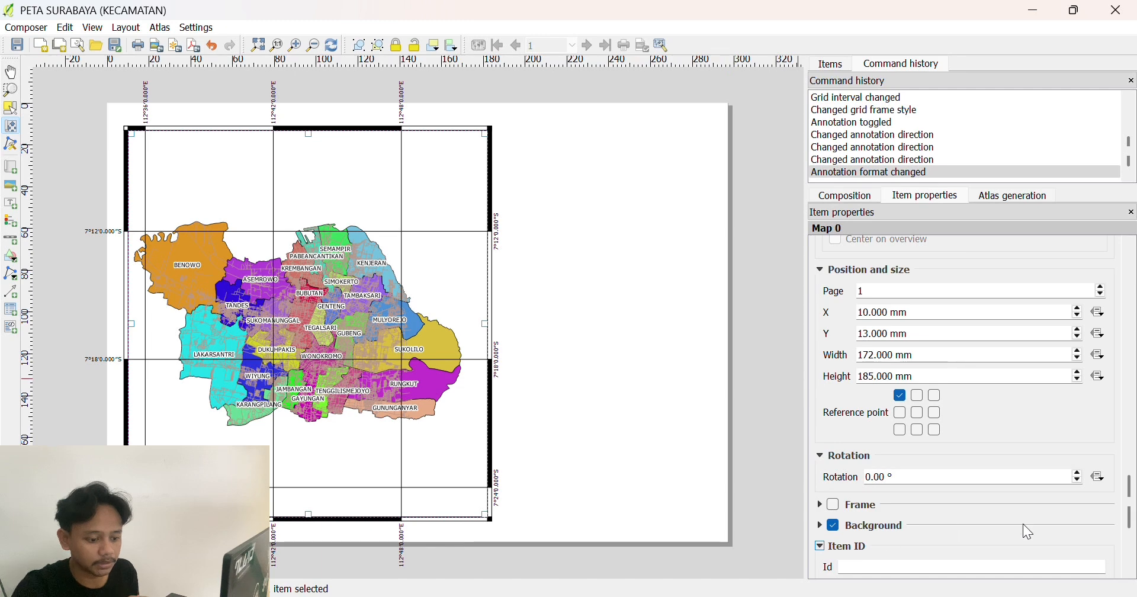
drag(1132, 519, 1131, 543)
click(855, 473)
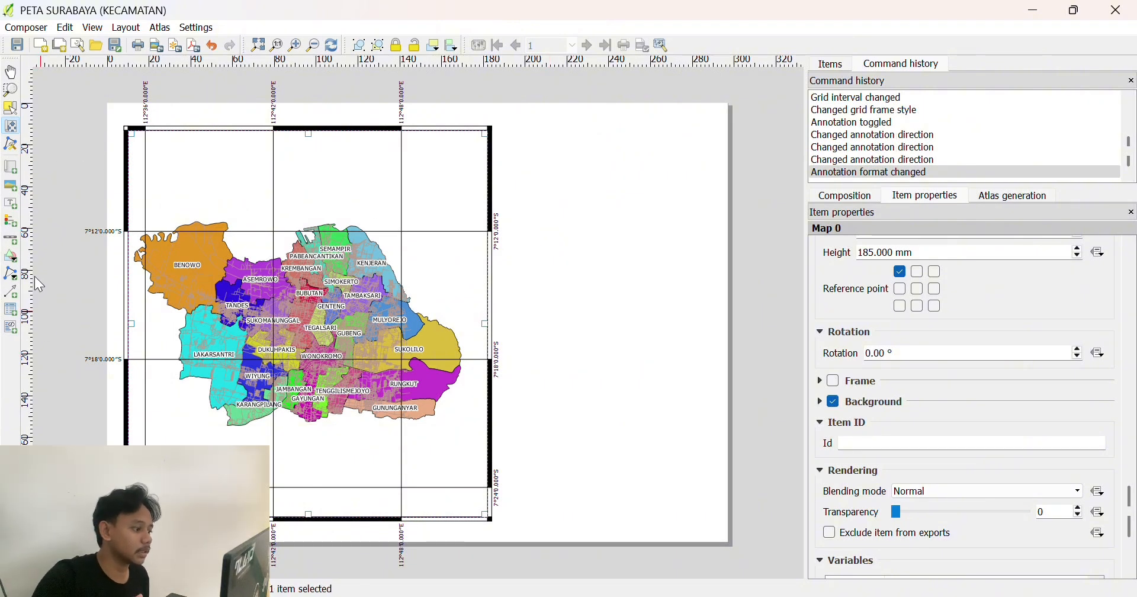
Draw a rectangle about 90 by 43 mm in the empty area right of the map, level with its upper edge.
click(11, 256)
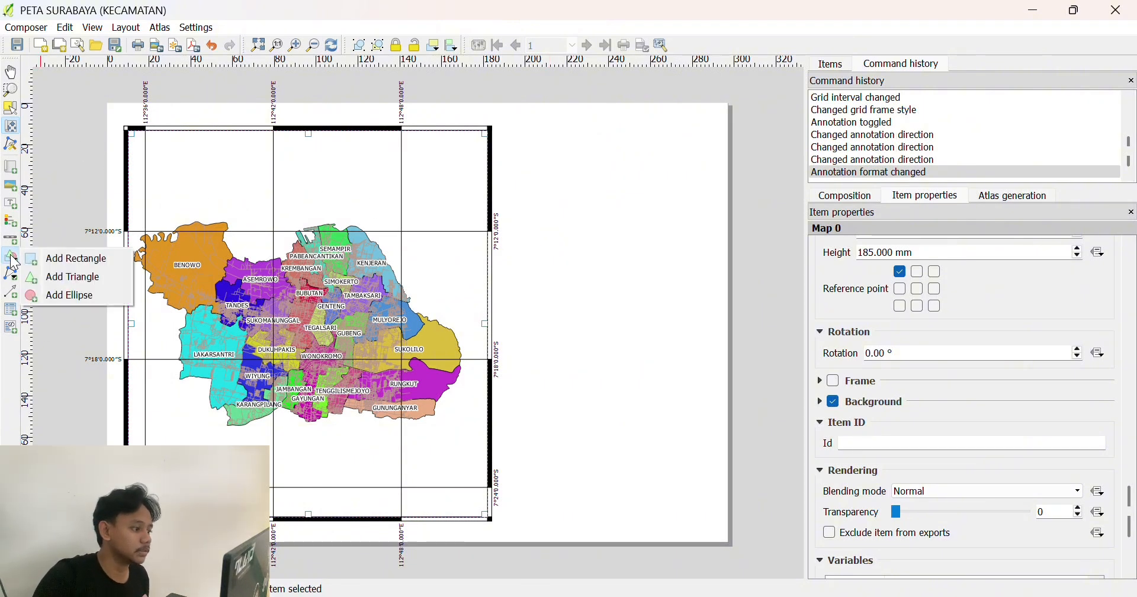
click(62, 262)
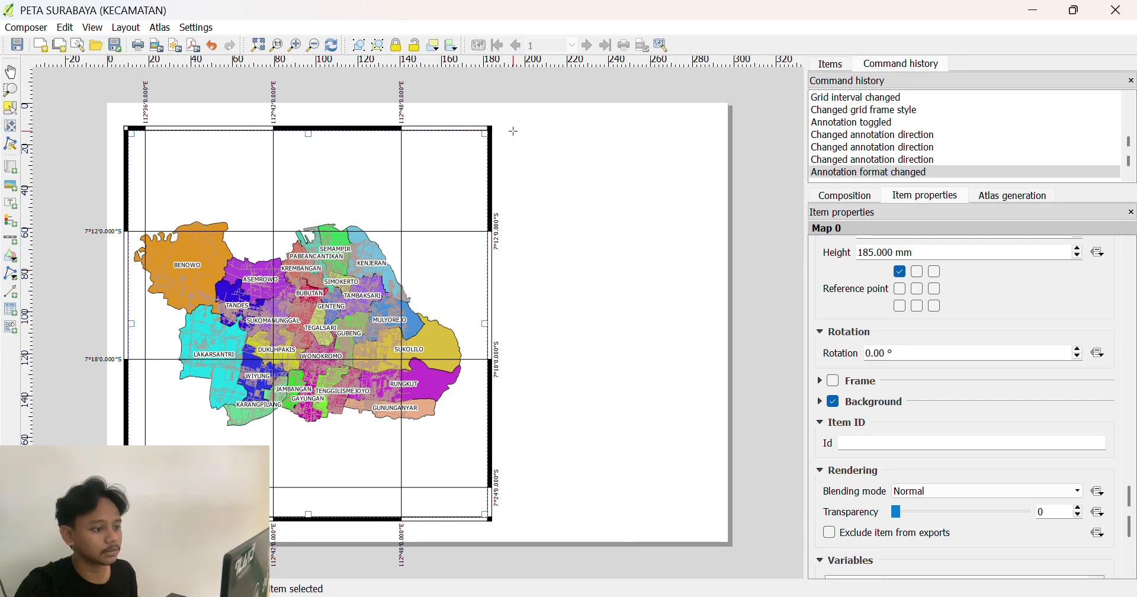
drag(513, 131, 701, 221)
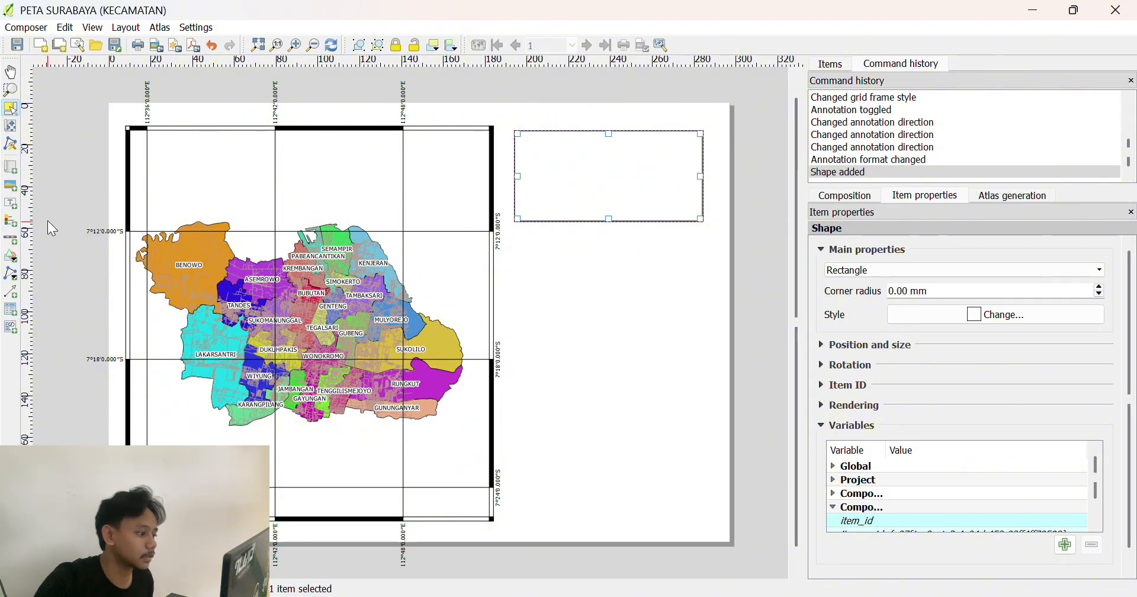
Add a picture in the upper left part of the rectangle using the utm image from the Camera Roll folder.
click(12, 187)
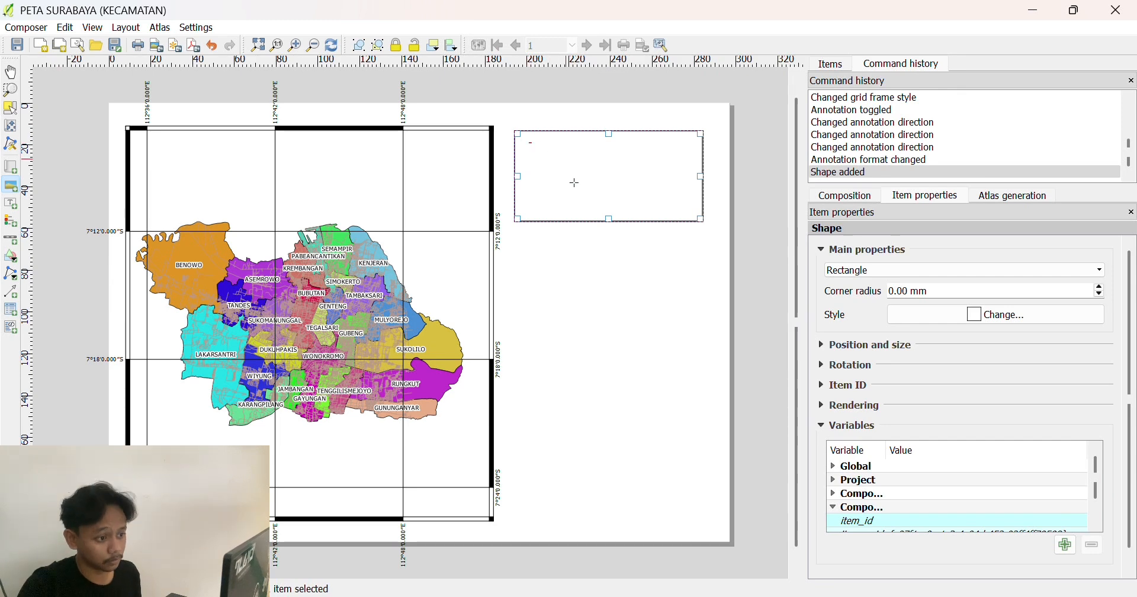
drag(574, 183, 577, 188)
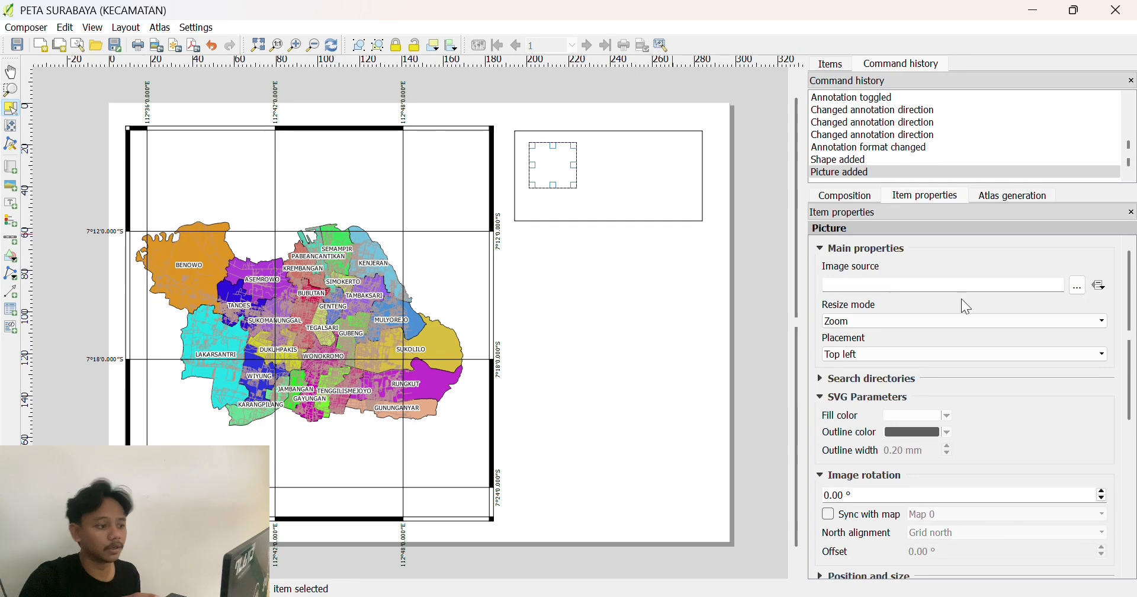
click(1079, 286)
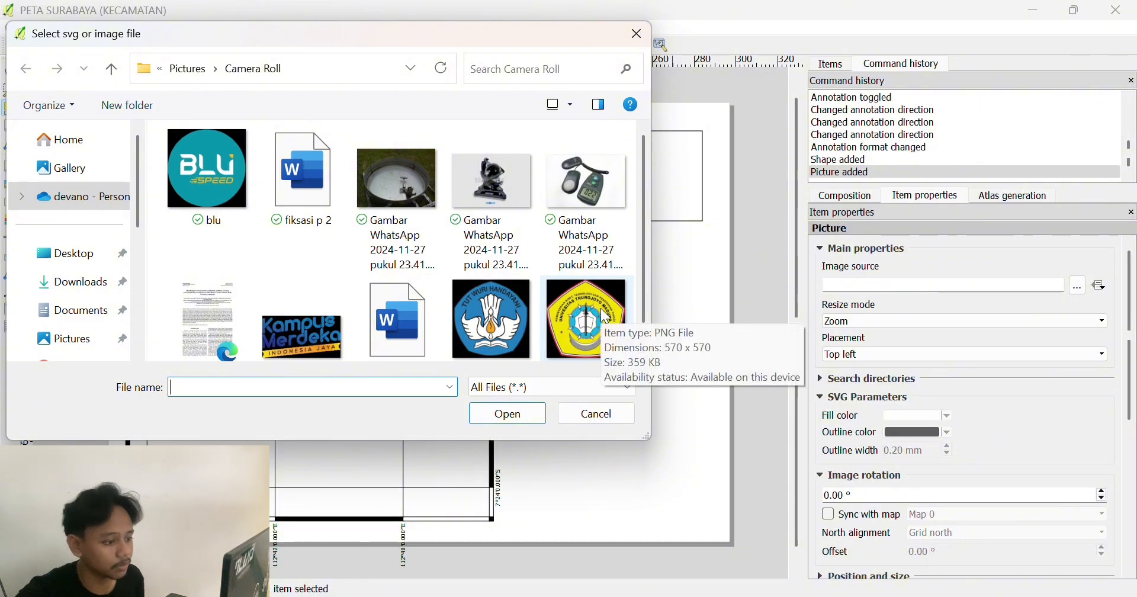
click(606, 315)
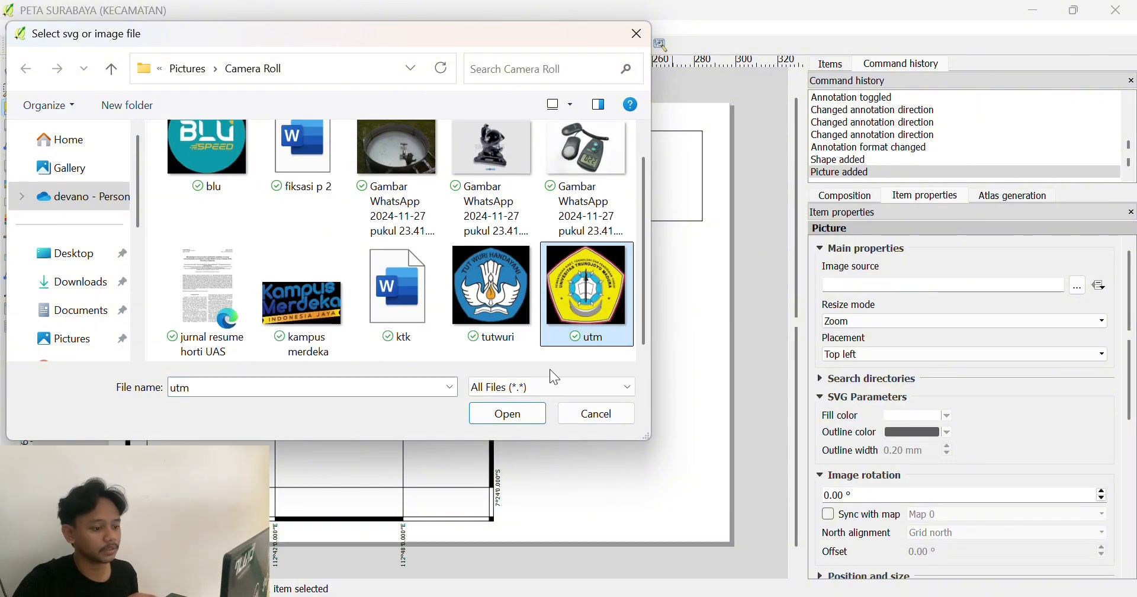
click(521, 415)
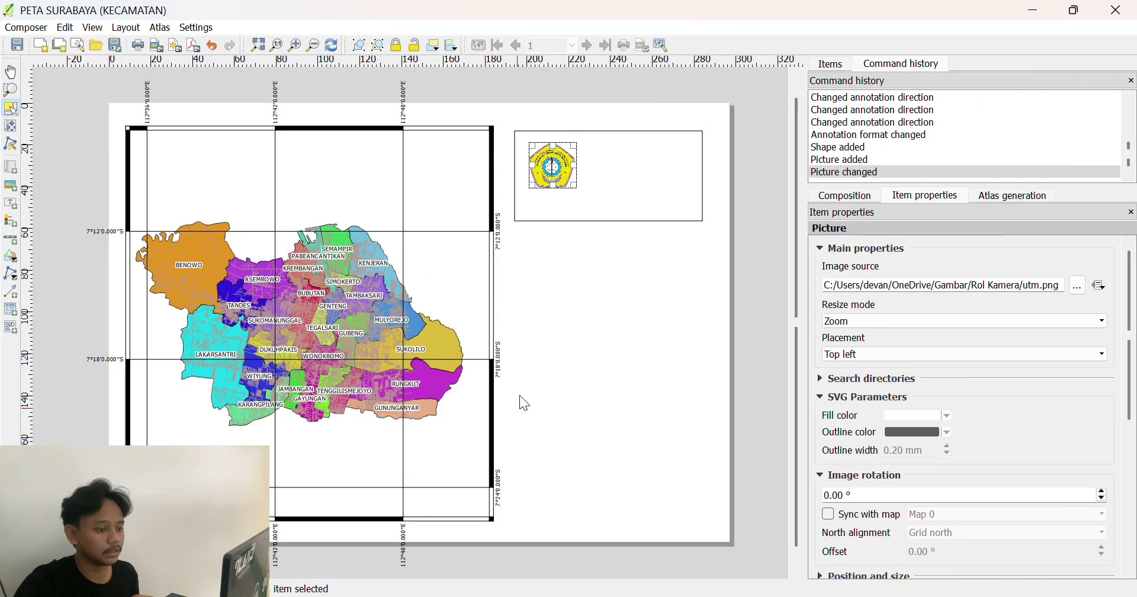
Shrink the logo to about 15 by 13 mm, move it near the rectangle's upper edge, left of centre, and set its placement to Middle.
click(585, 199)
click(572, 168)
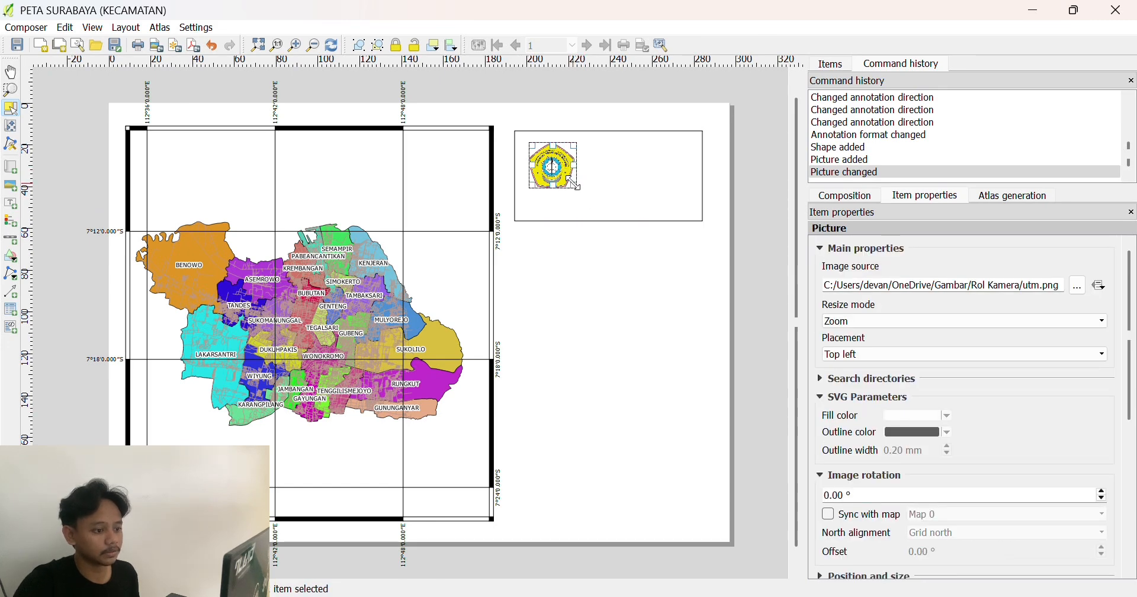
drag(575, 186, 583, 153)
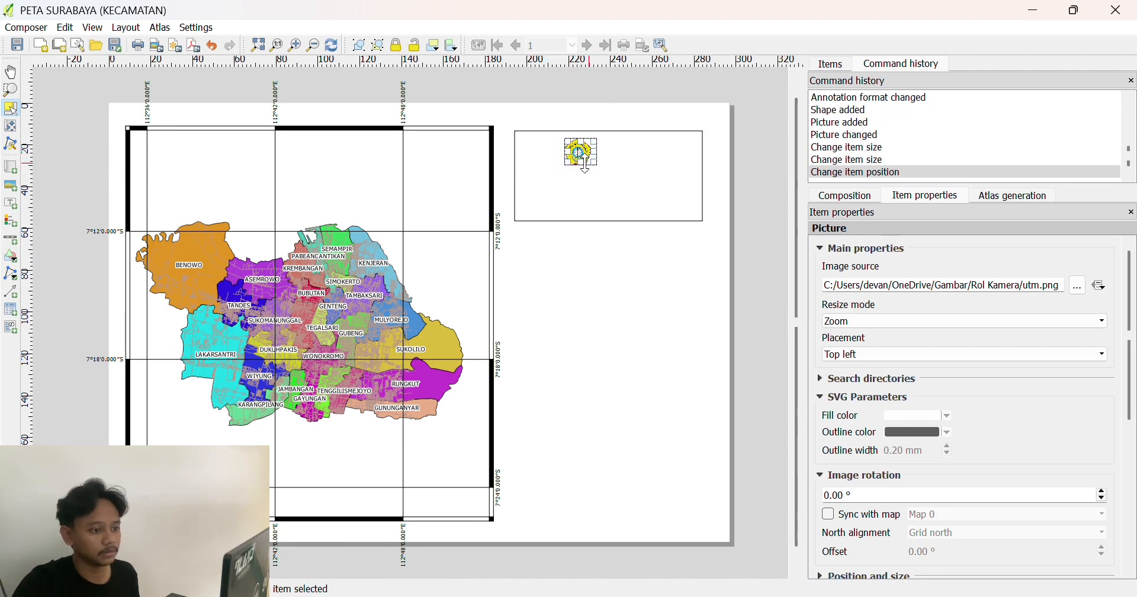
click(599, 209)
click(580, 154)
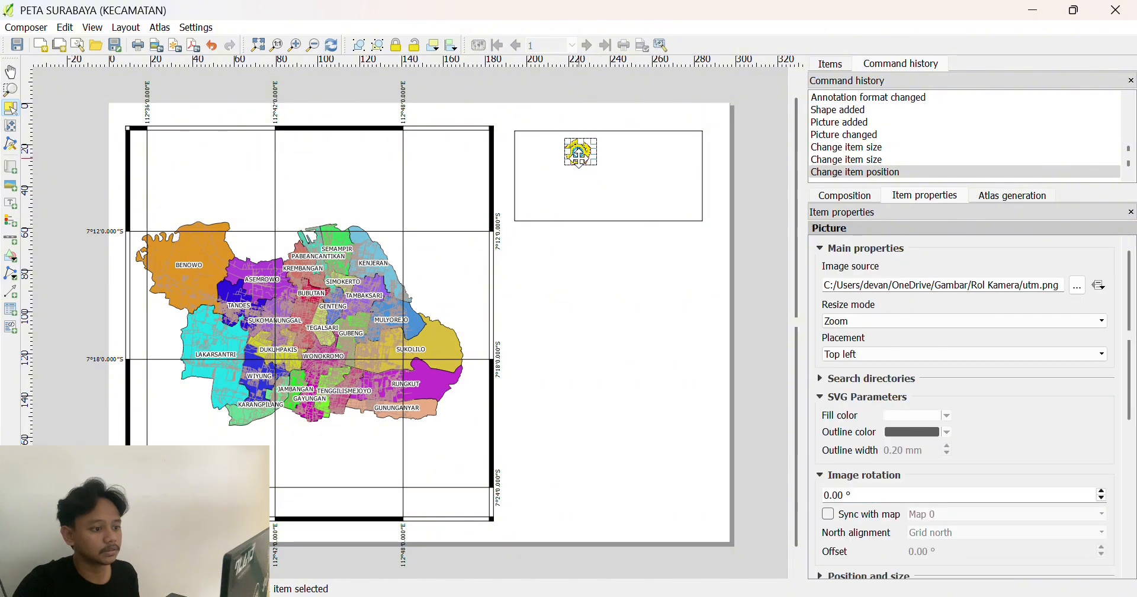
click(926, 356)
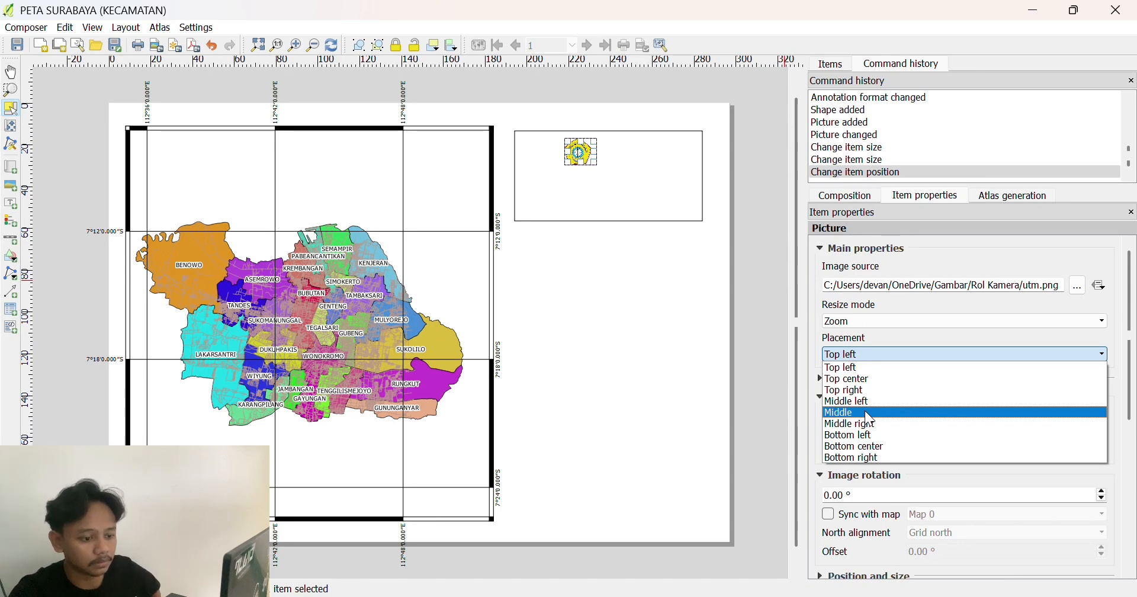
click(869, 414)
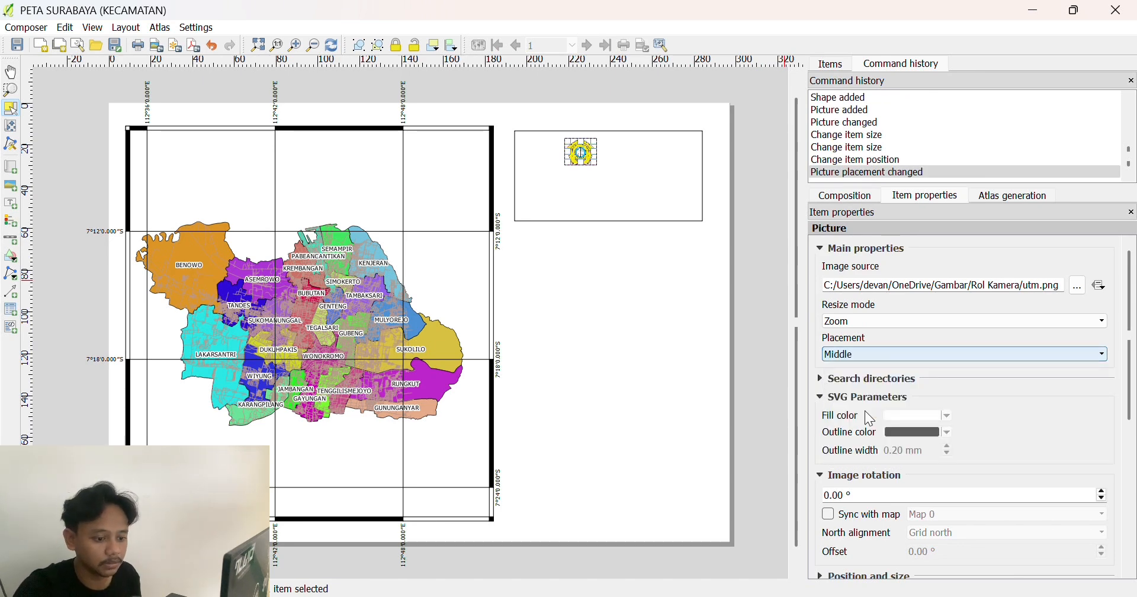
click(607, 208)
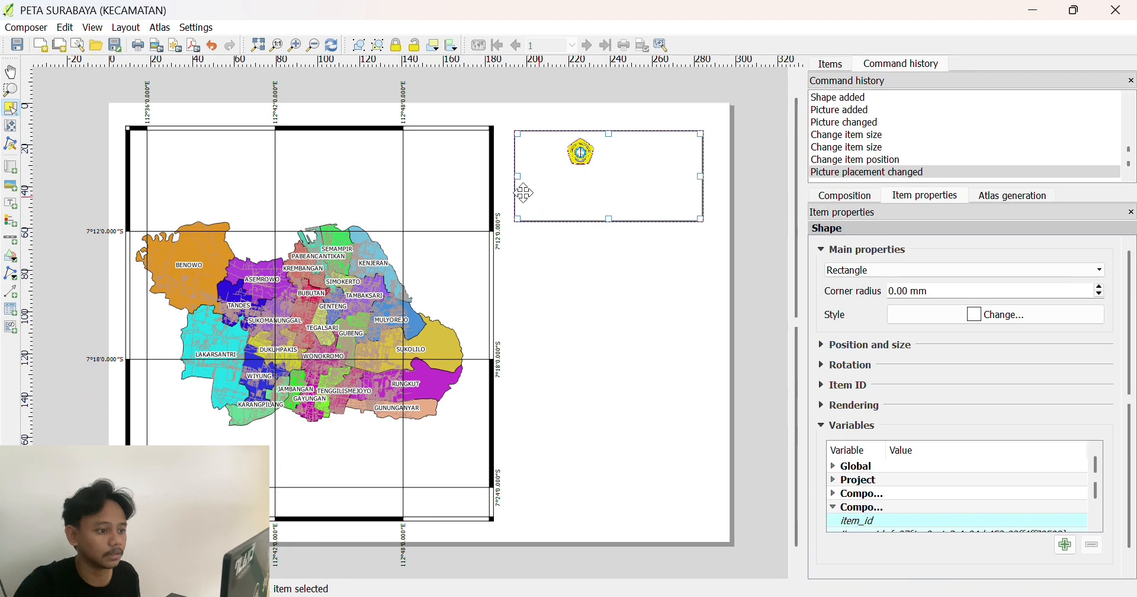
Add a second picture about 22 by 17 mm right of the logo, using the half-black north arrow from the SVG library.
click(13, 190)
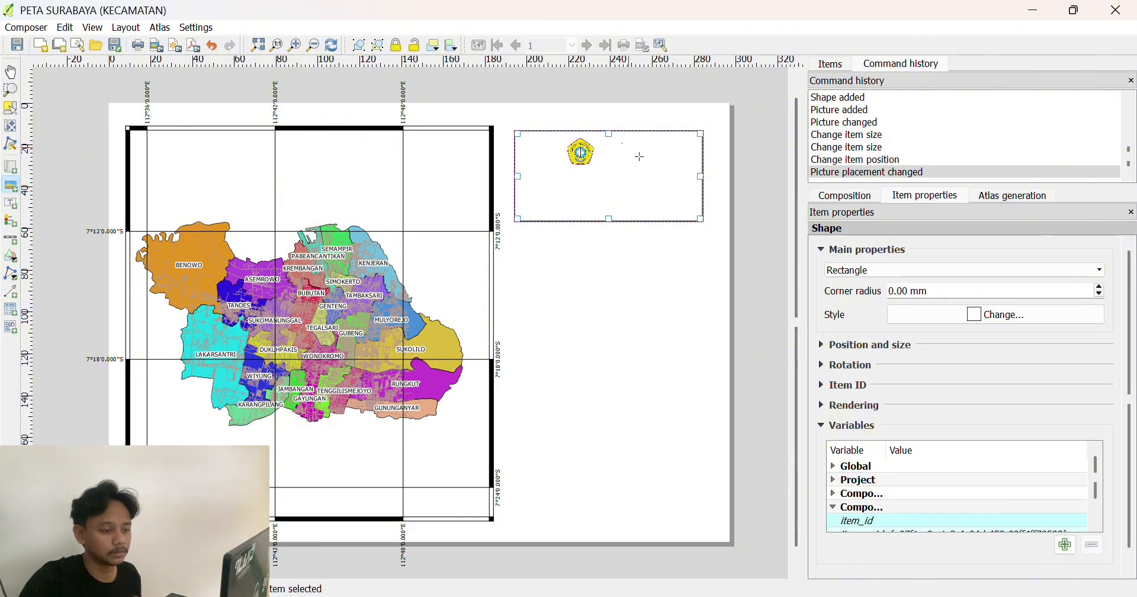
drag(622, 143, 669, 179)
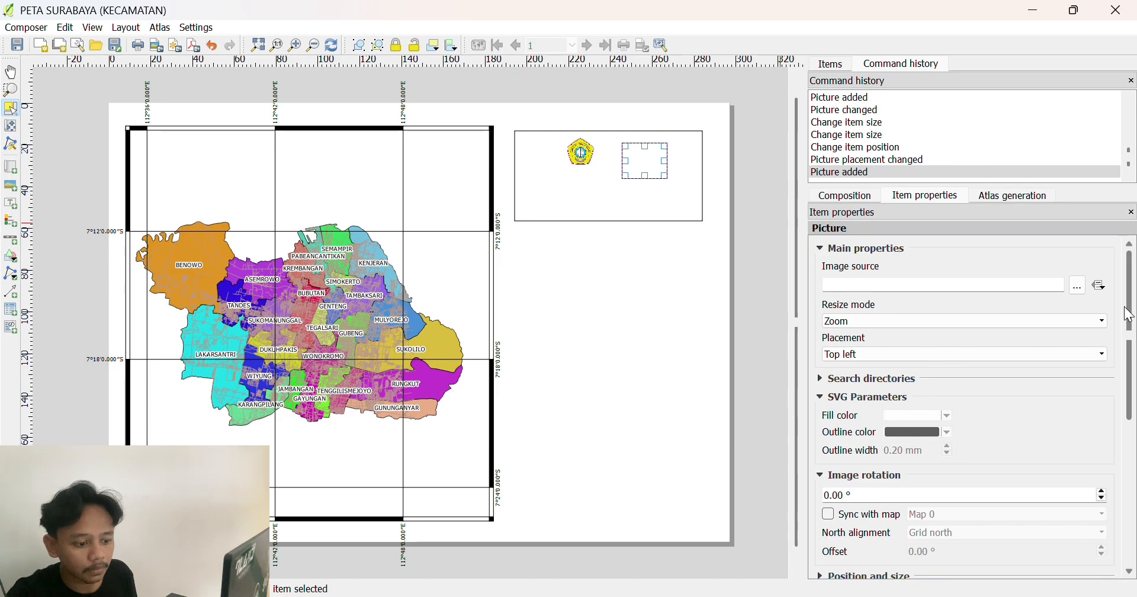
scroll(1130, 314, down, 3)
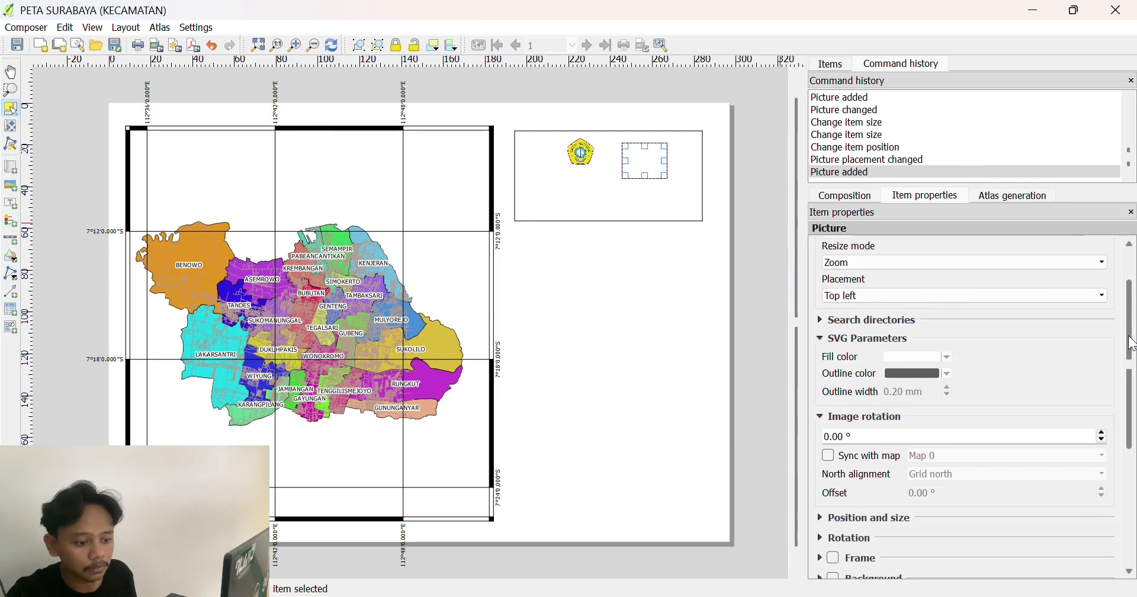
click(885, 321)
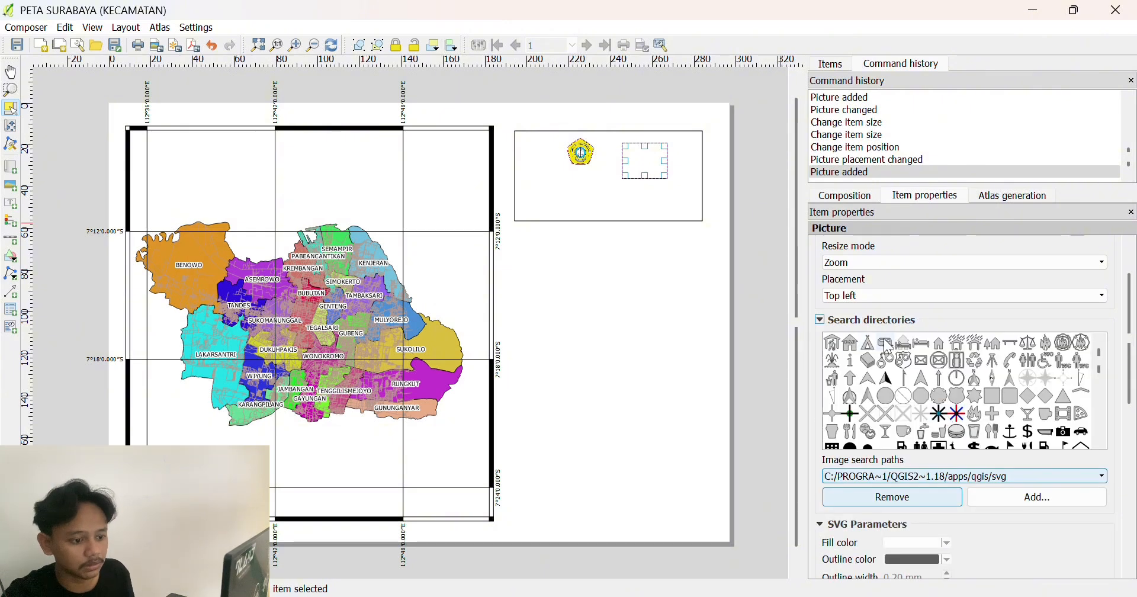
click(886, 375)
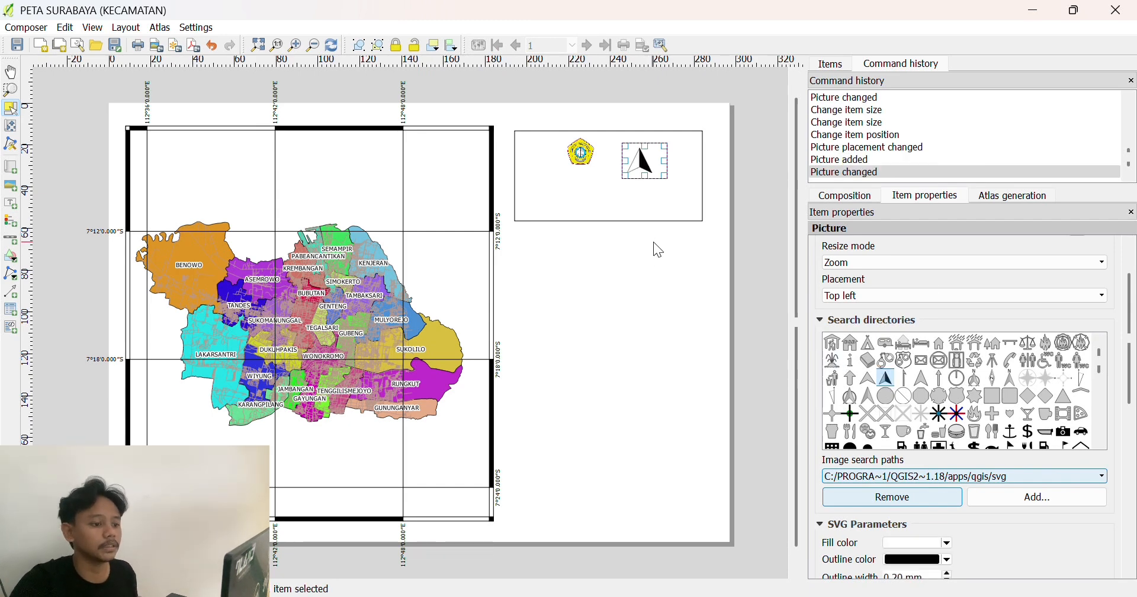
Set the north arrow's placement to Middle, shrink it to about 15 by 13 mm and move it close beside the logo.
click(919, 288)
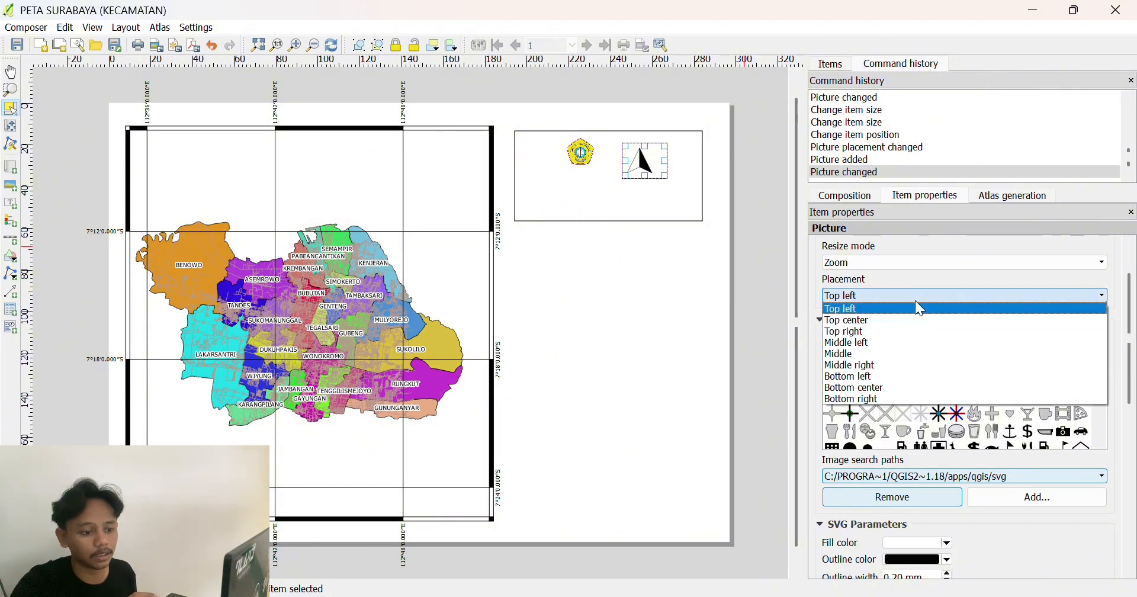
click(893, 353)
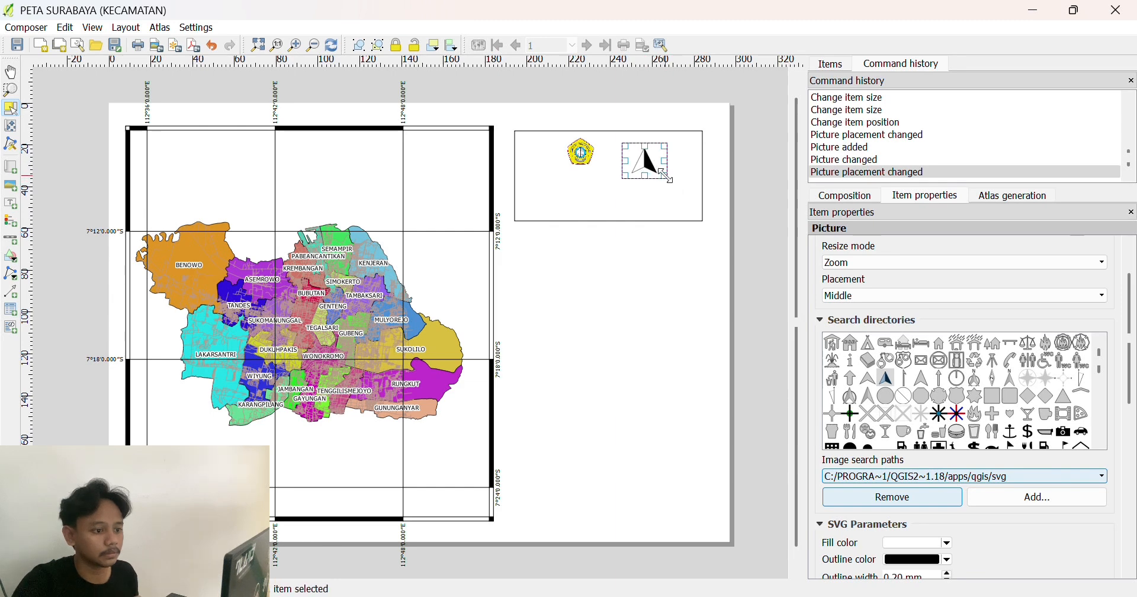
drag(667, 176, 652, 167)
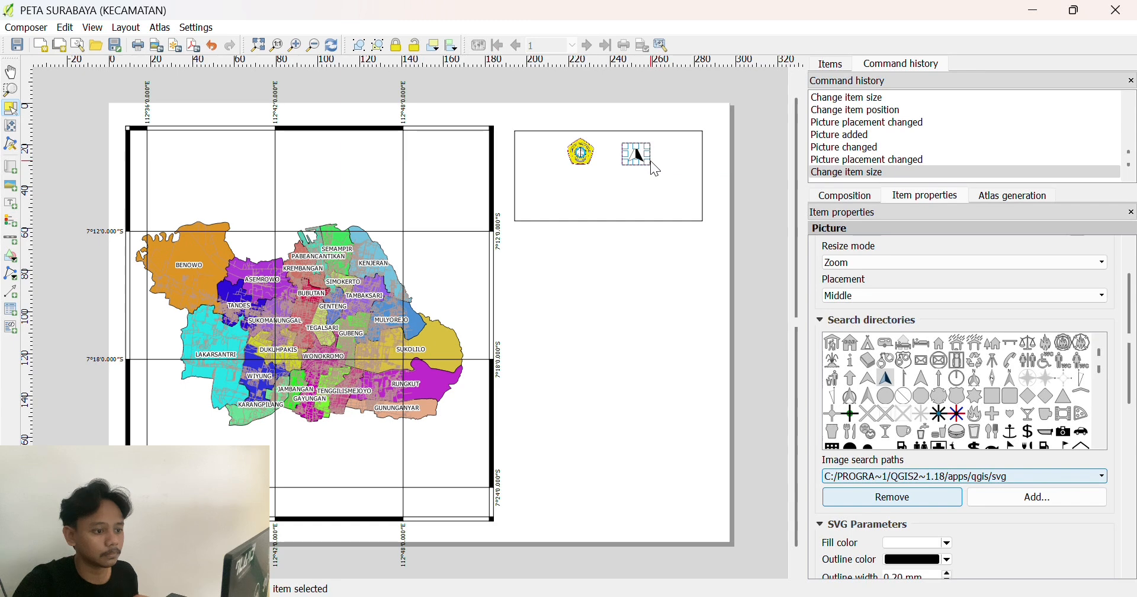
drag(650, 164, 615, 158)
click(689, 172)
click(631, 175)
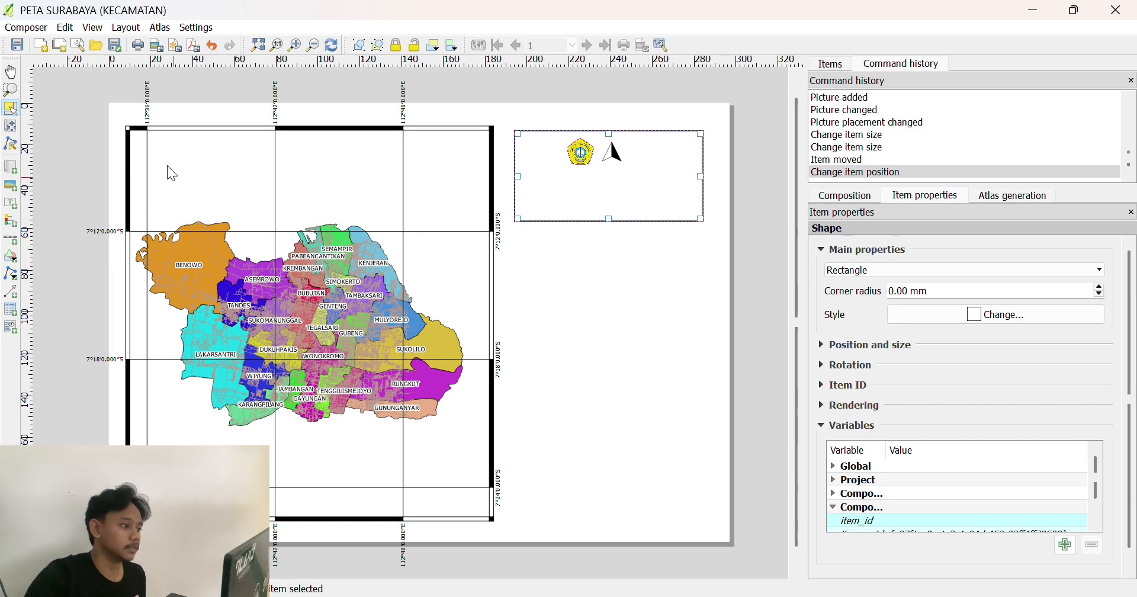
Add a label about 68 by 14 mm below the logo and north arrow, with the text PETA KOTA SURABAYA.
click(9, 206)
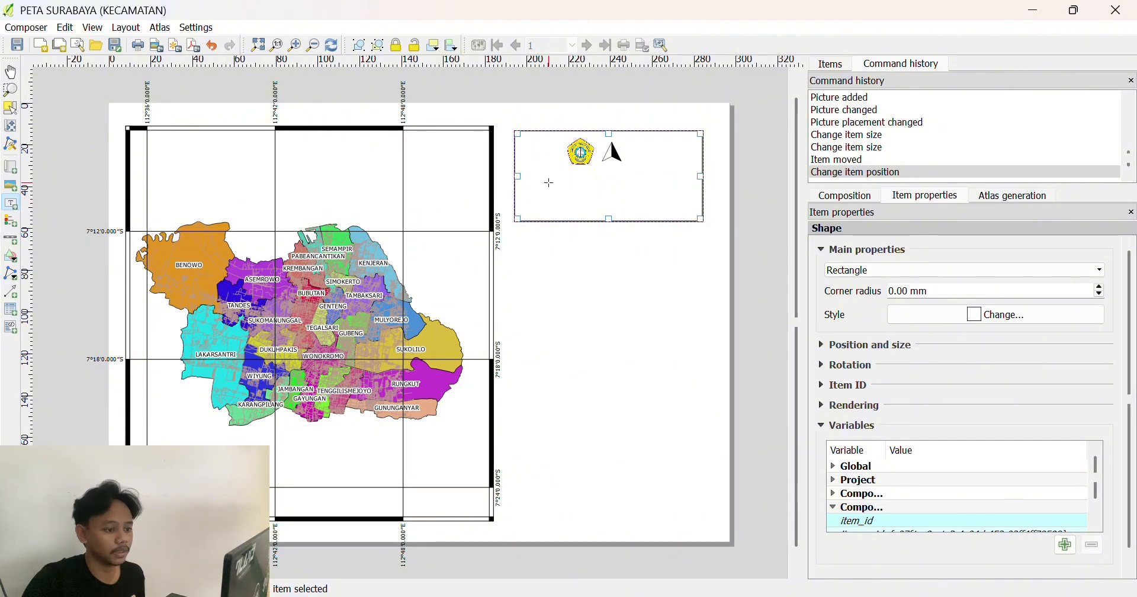
drag(562, 178, 674, 200)
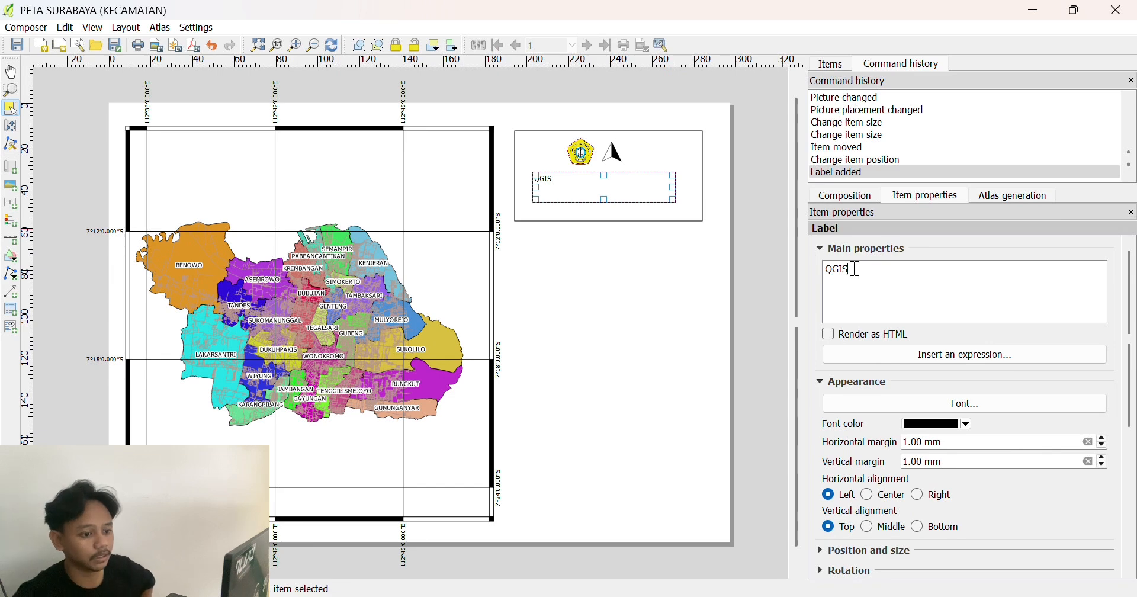
drag(856, 269, 842, 270)
key(BackSpace)
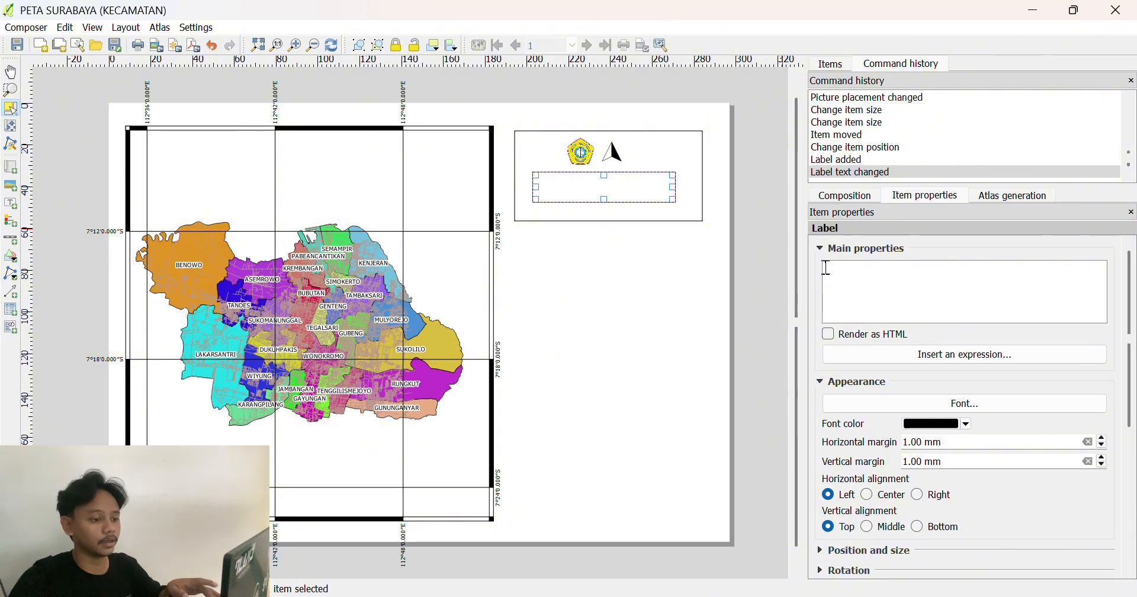
text(PETA )
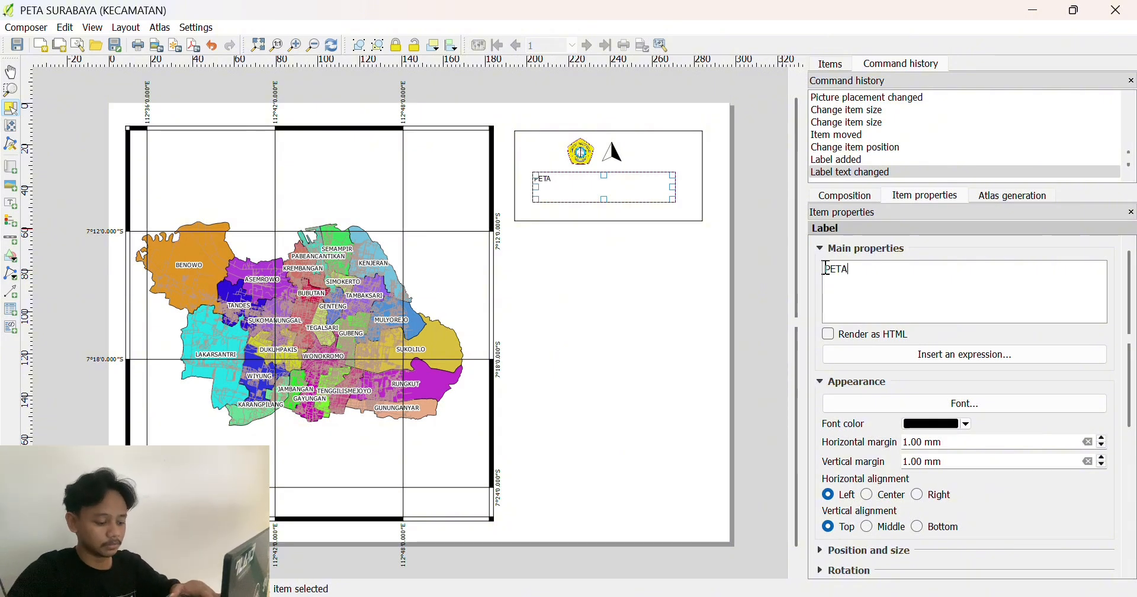
text(KOT)
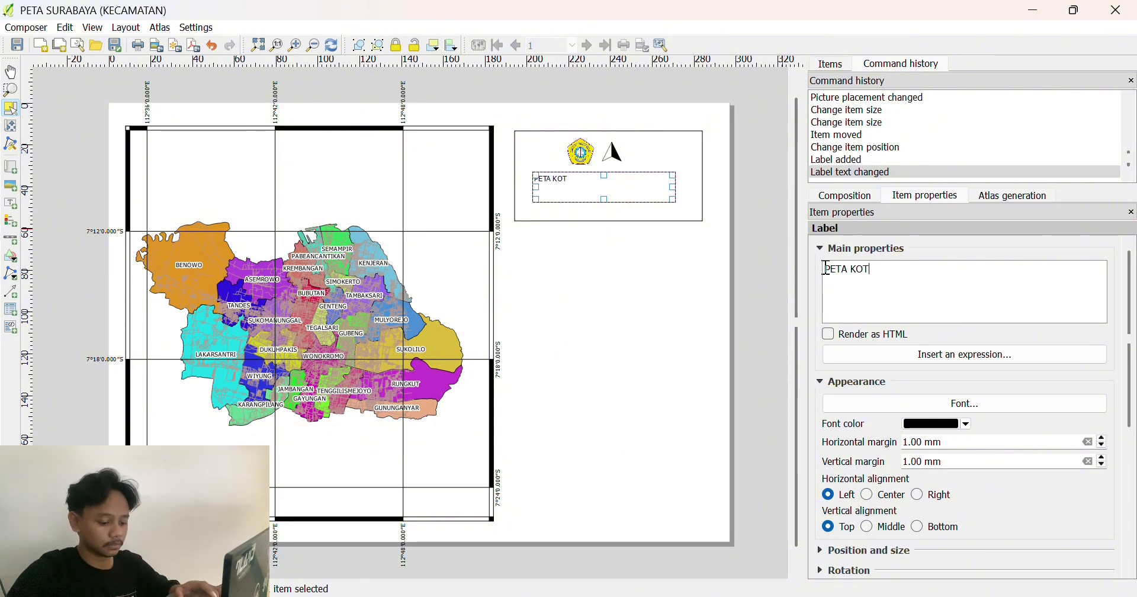
text(A SURABA)
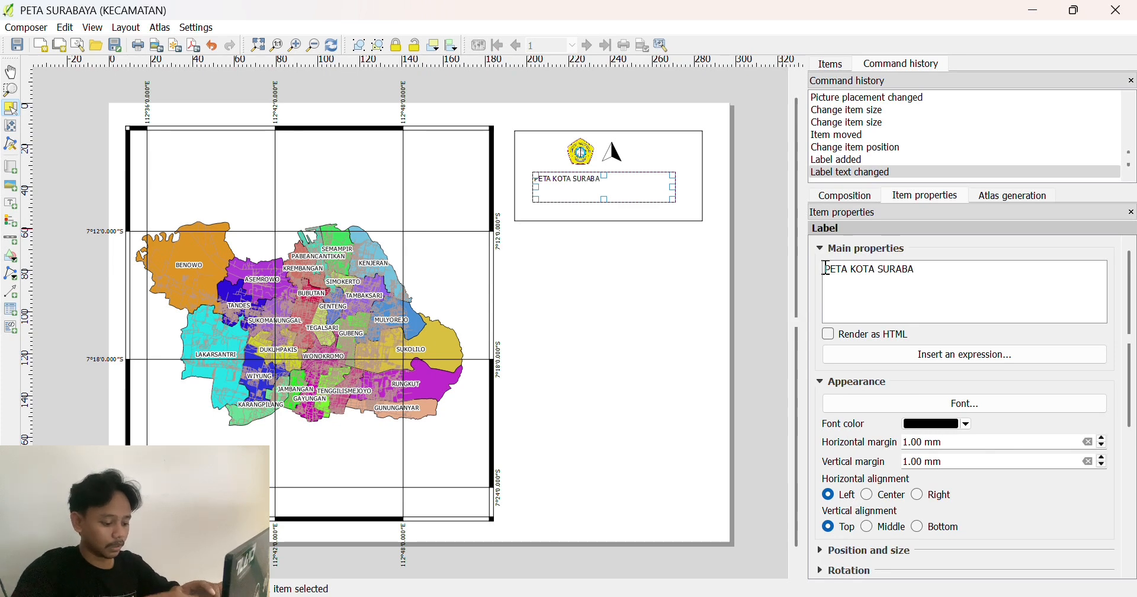
text(YA)
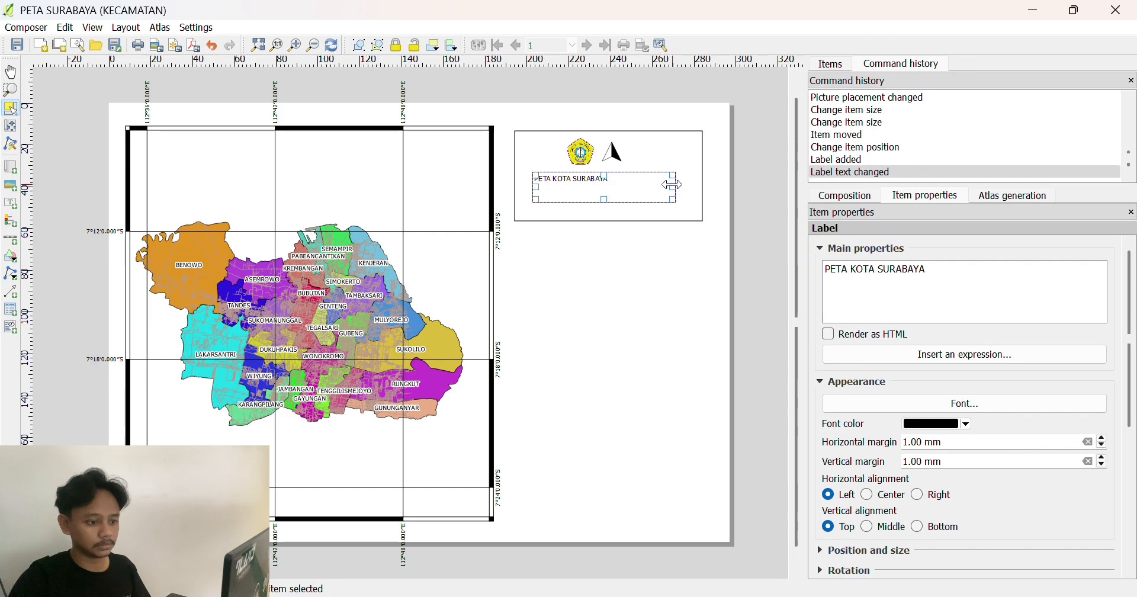
Narrow the title label to about 42 mm wide.
drag(672, 185, 616, 187)
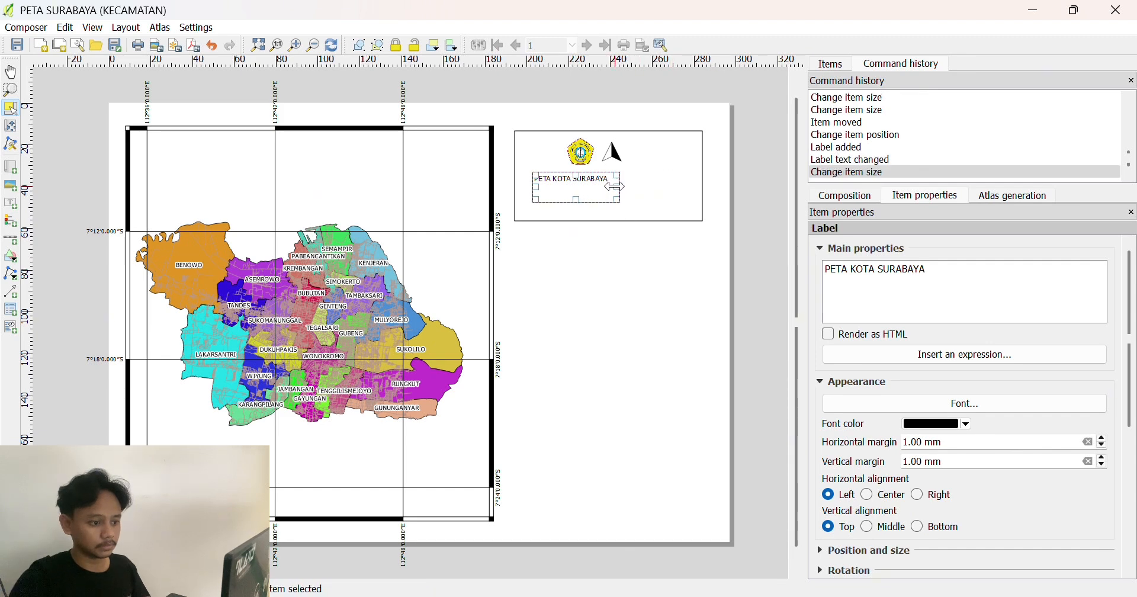
click(642, 198)
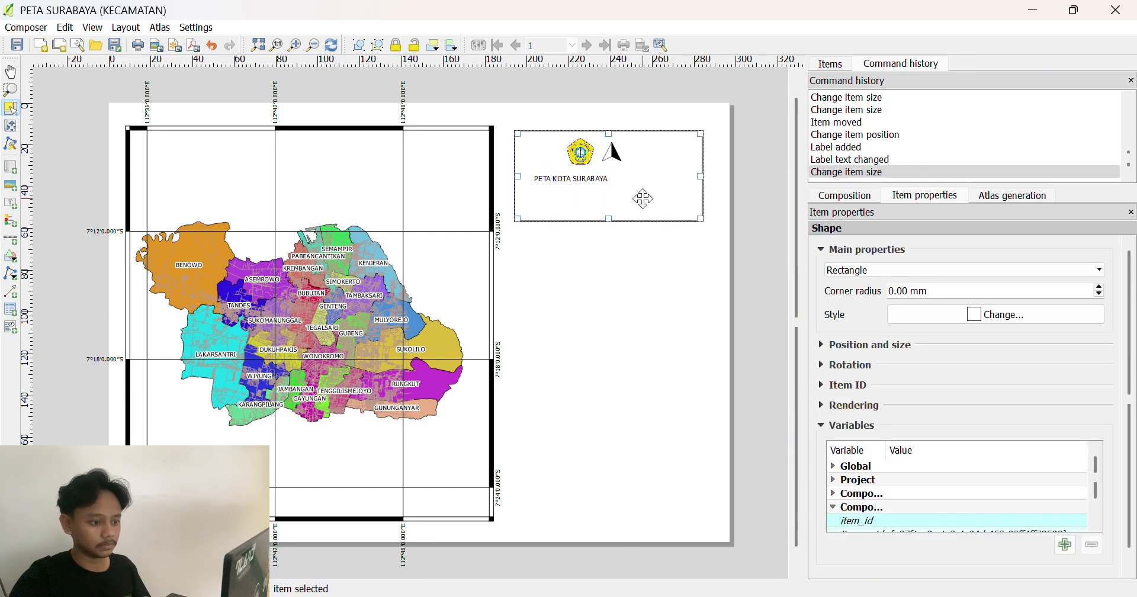
click(594, 183)
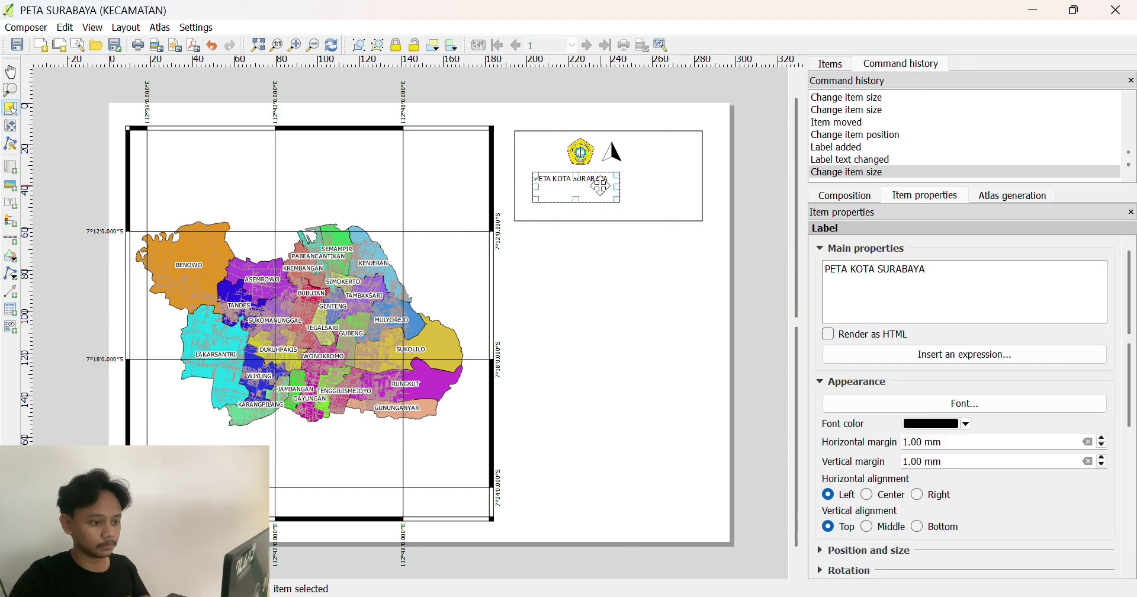
Change the title text to PETA ADMINISTRASI KOTA SURABAYA and widen its label to about 66 mm.
click(854, 269)
text(ADMINIS)
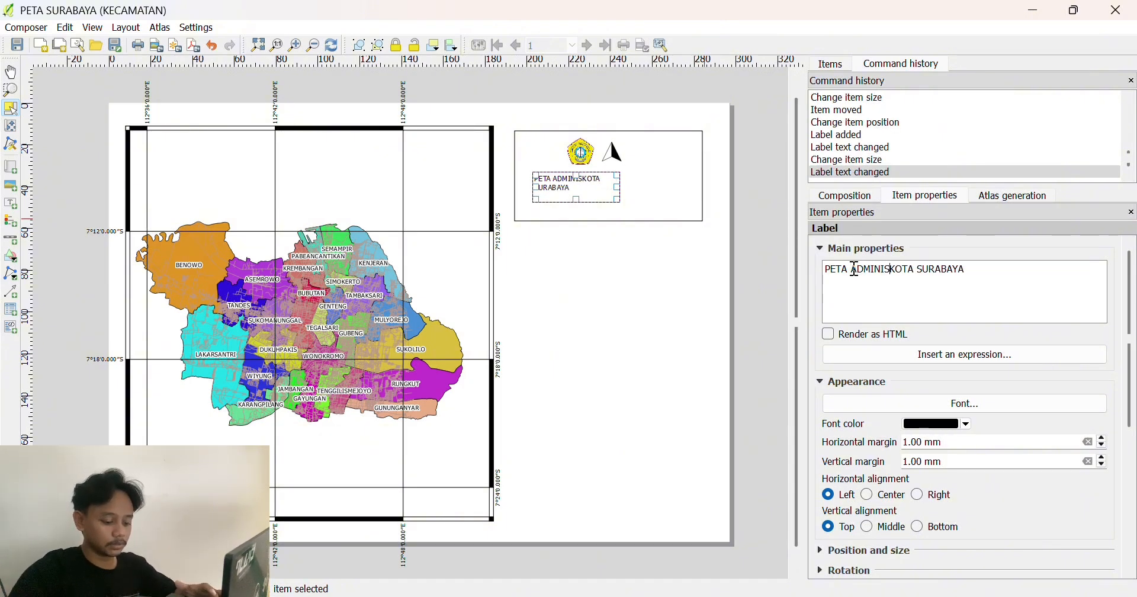
text(TRASI)
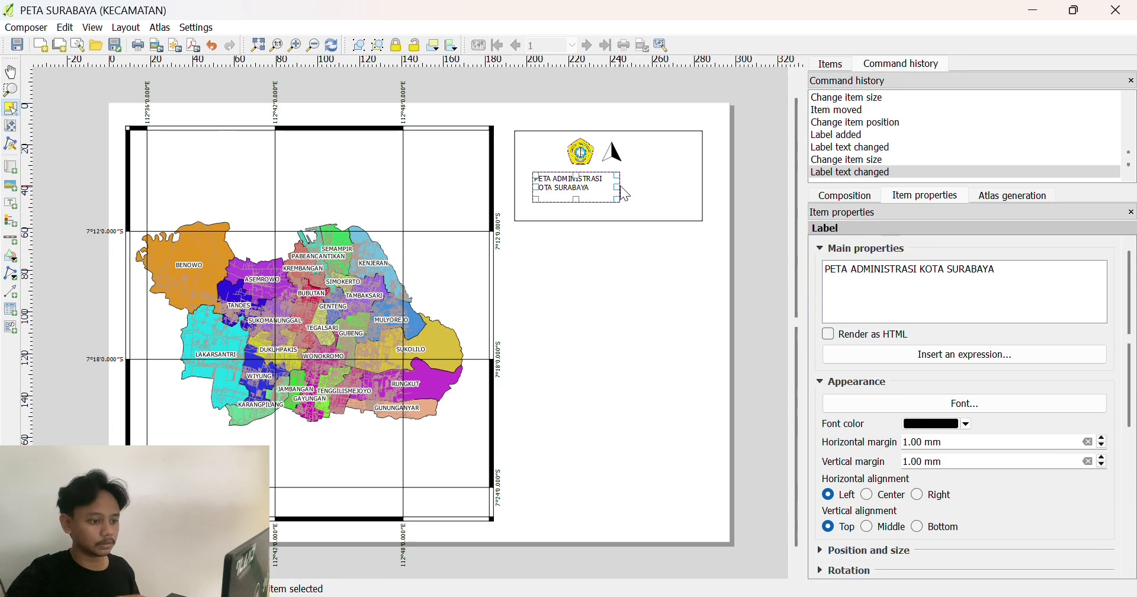
drag(620, 187, 668, 185)
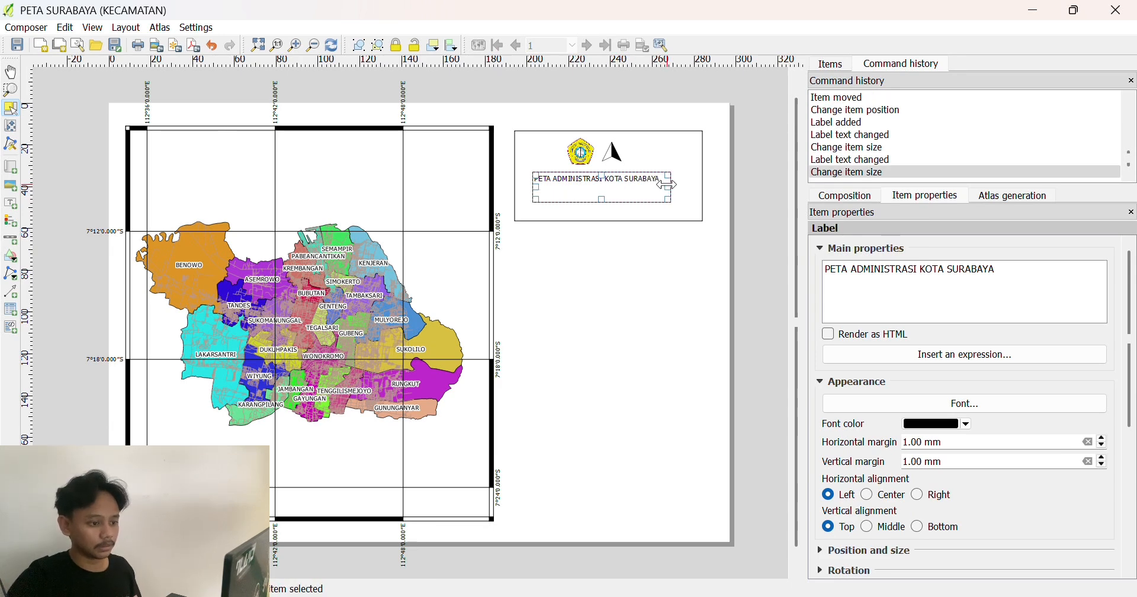
click(640, 207)
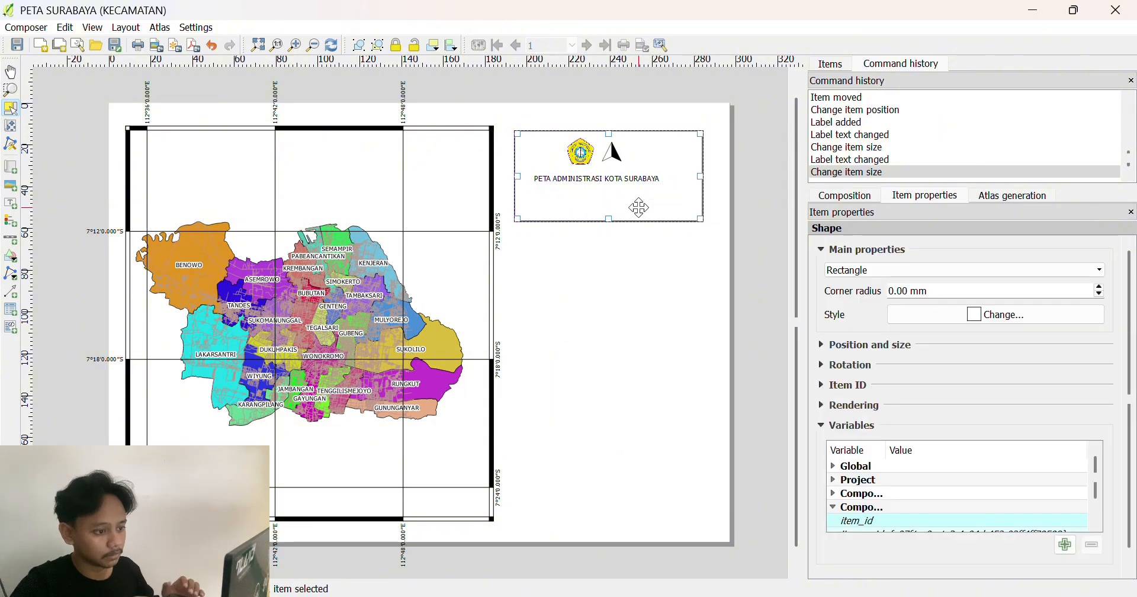
click(623, 190)
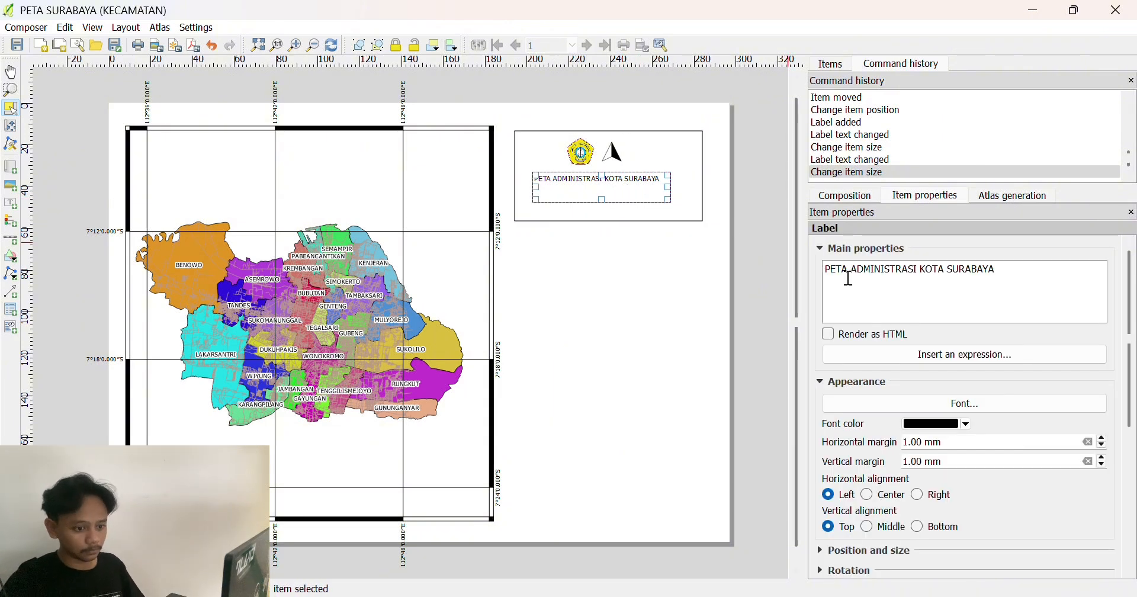
Align the title text to Center horizontally and Middle vertically, and move its label up about 5 mm.
click(869, 495)
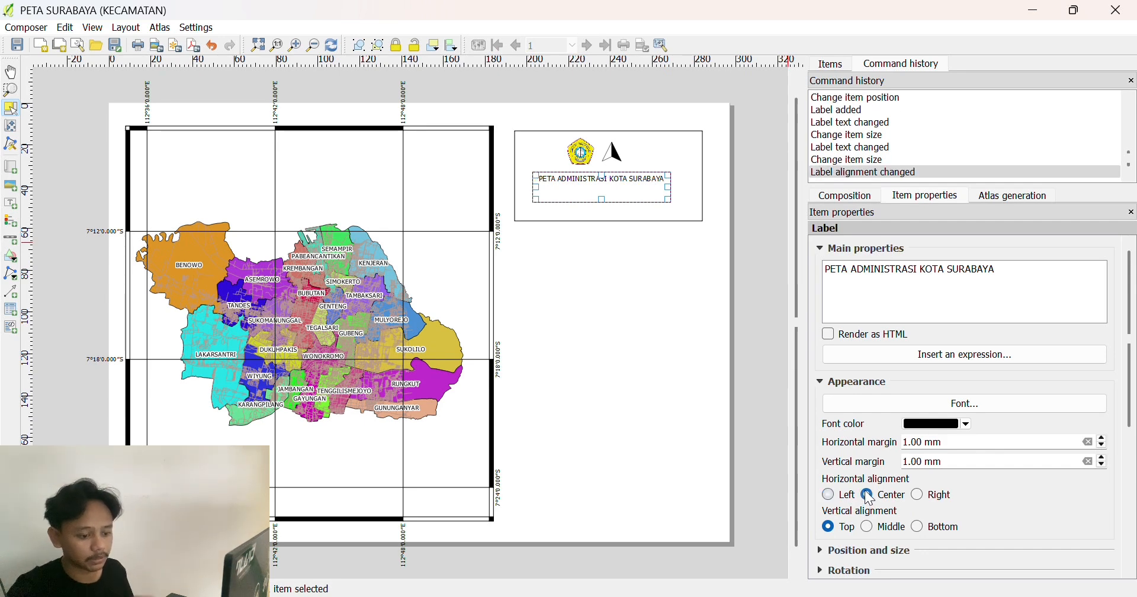
click(868, 529)
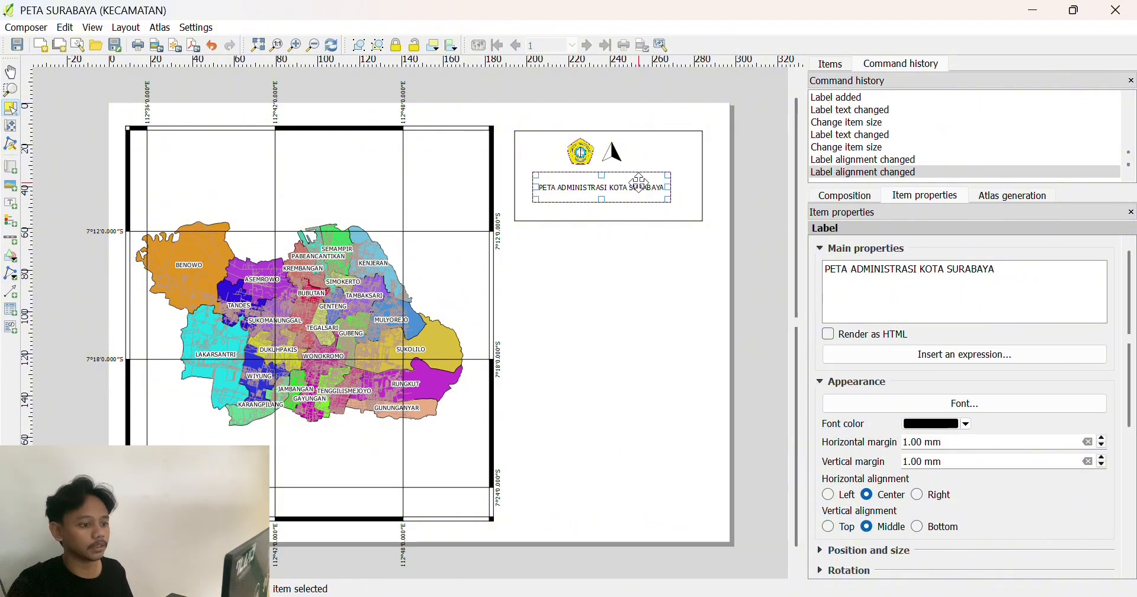
click(630, 211)
click(620, 194)
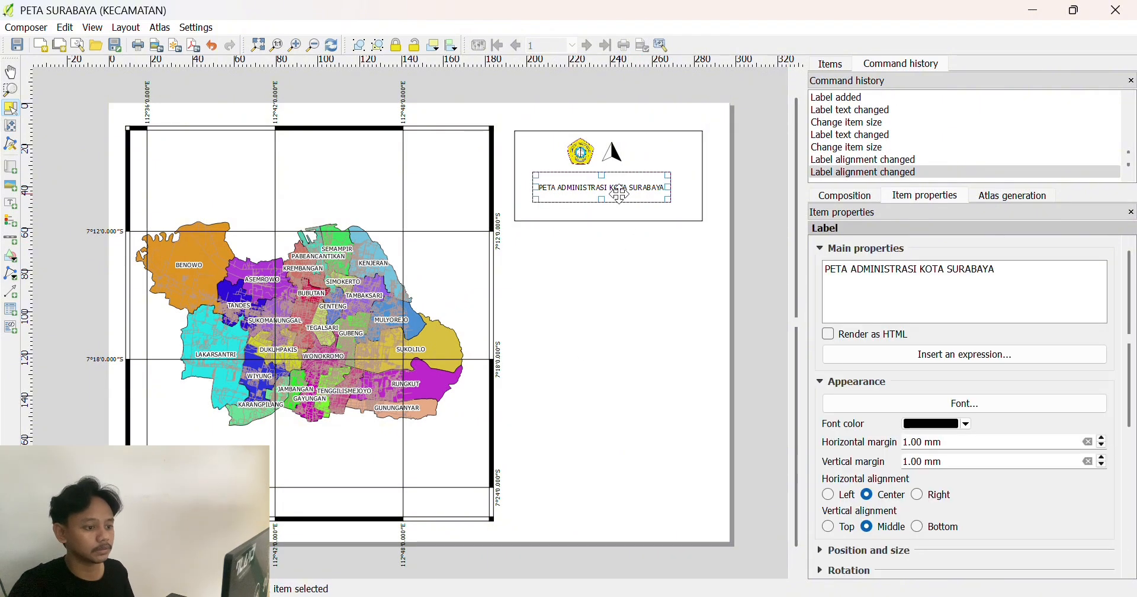
drag(619, 193, 619, 185)
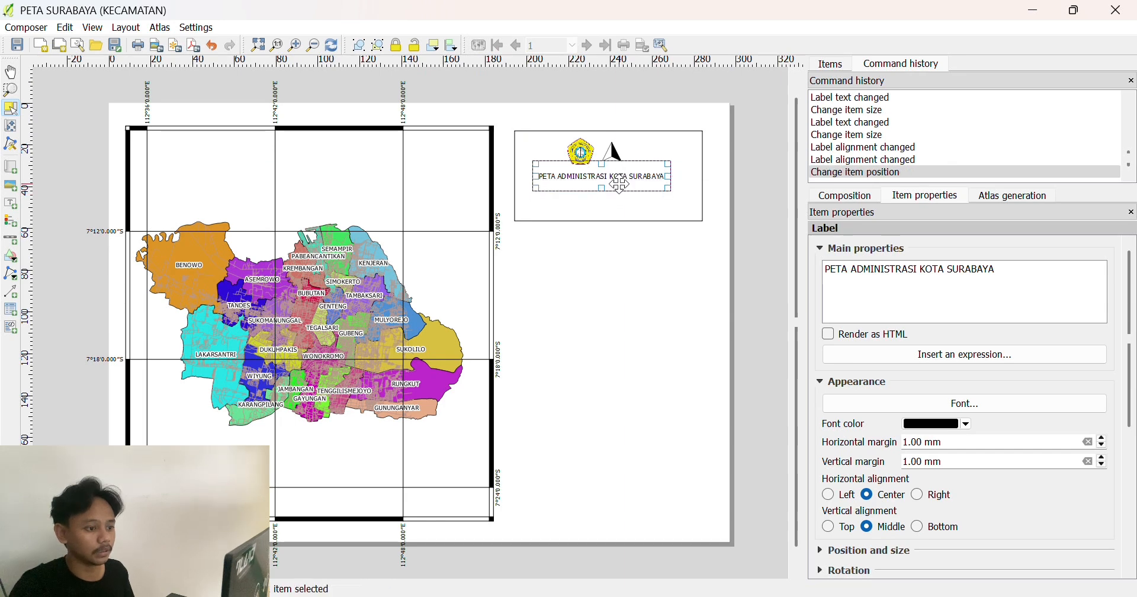
click(619, 211)
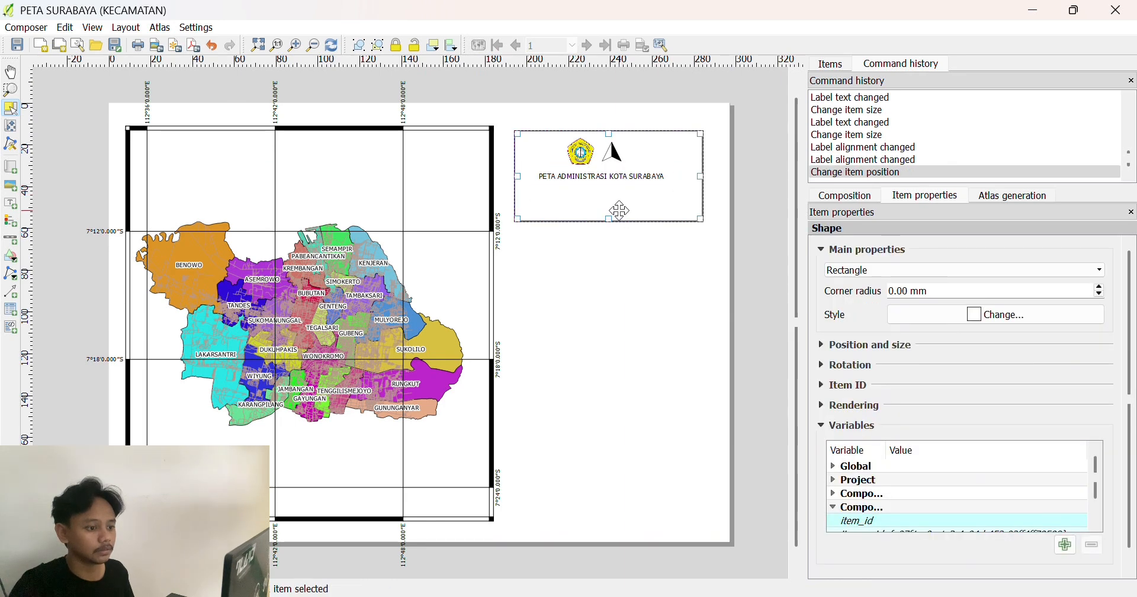
Set the title label's font to Times New Roman, size 14.
click(616, 180)
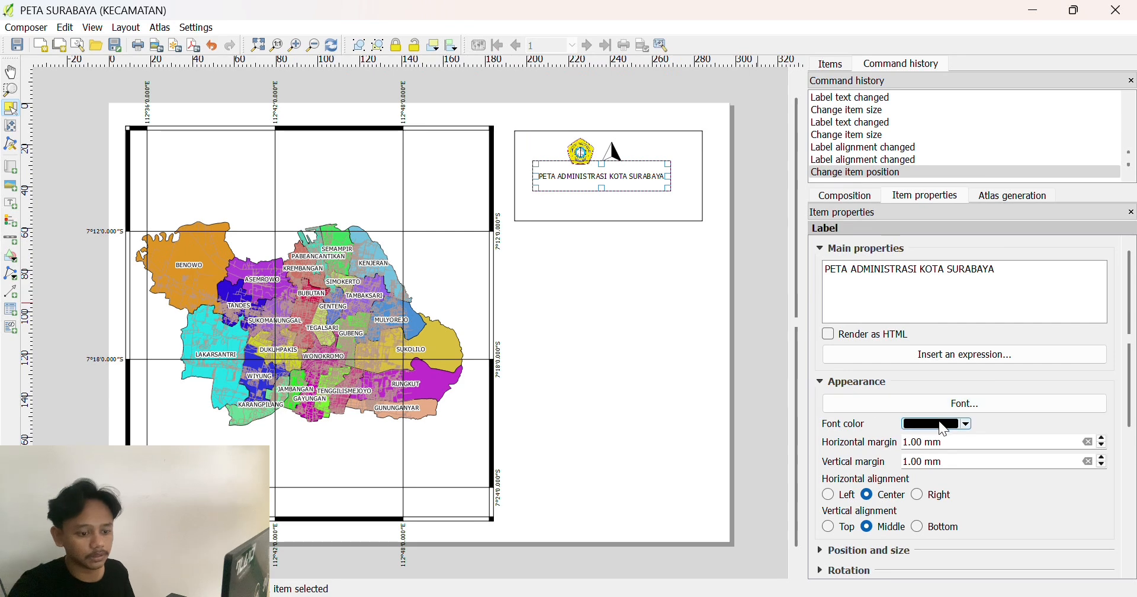
click(969, 410)
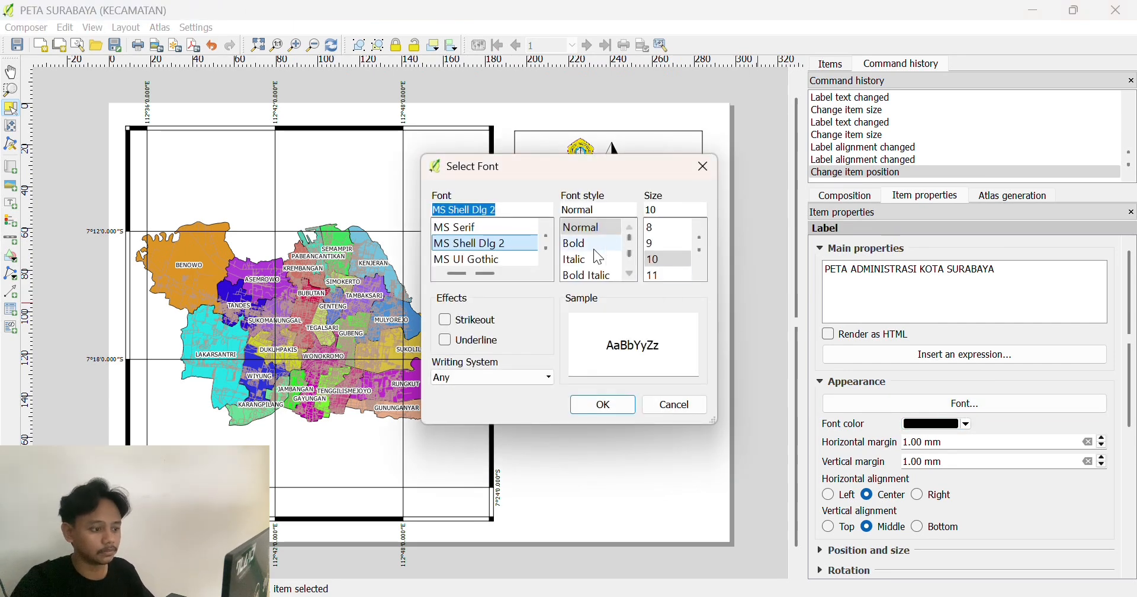
text(Times New Roman)
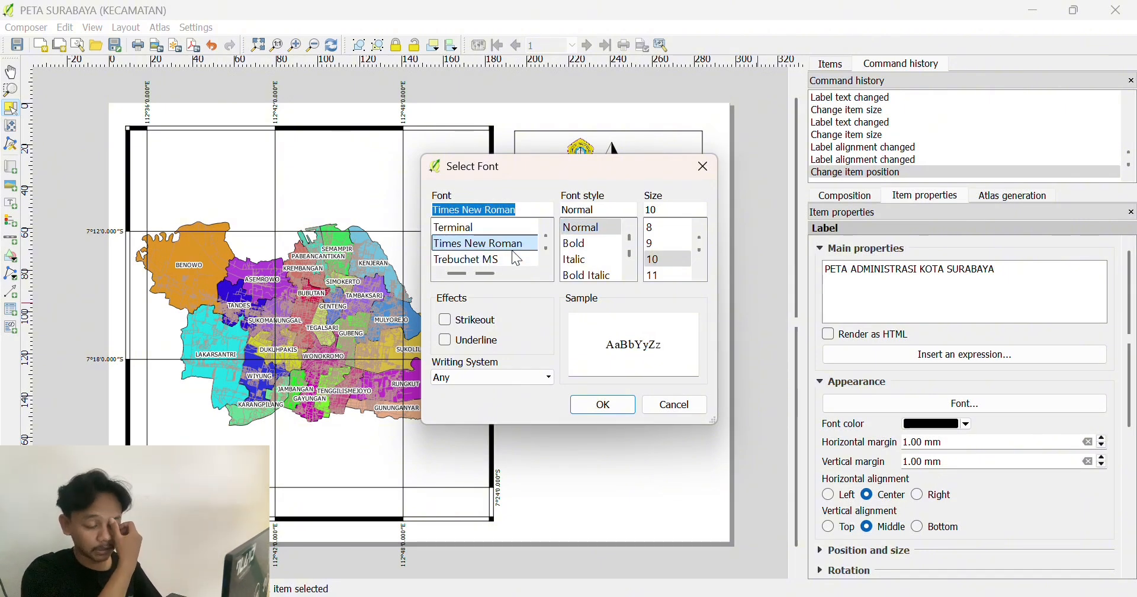
drag(701, 250, 701, 252)
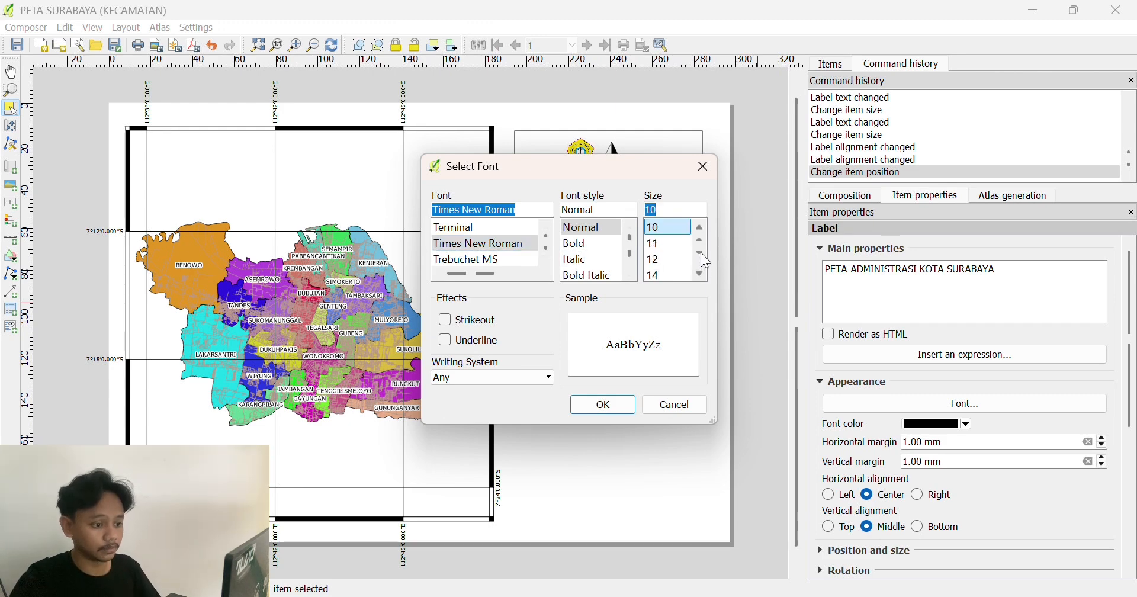
click(666, 274)
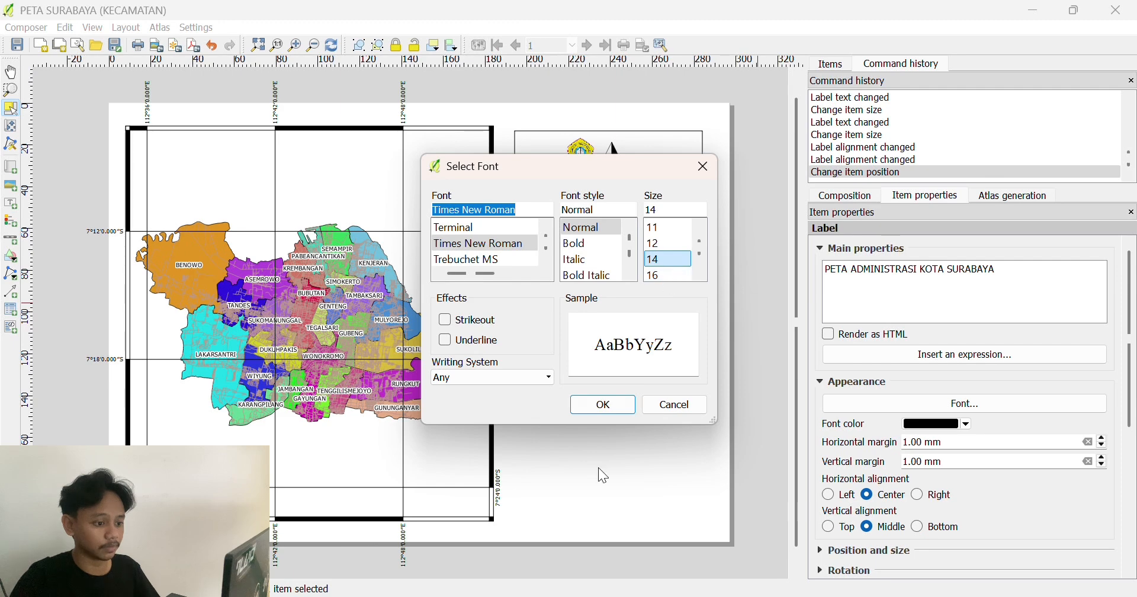
click(600, 405)
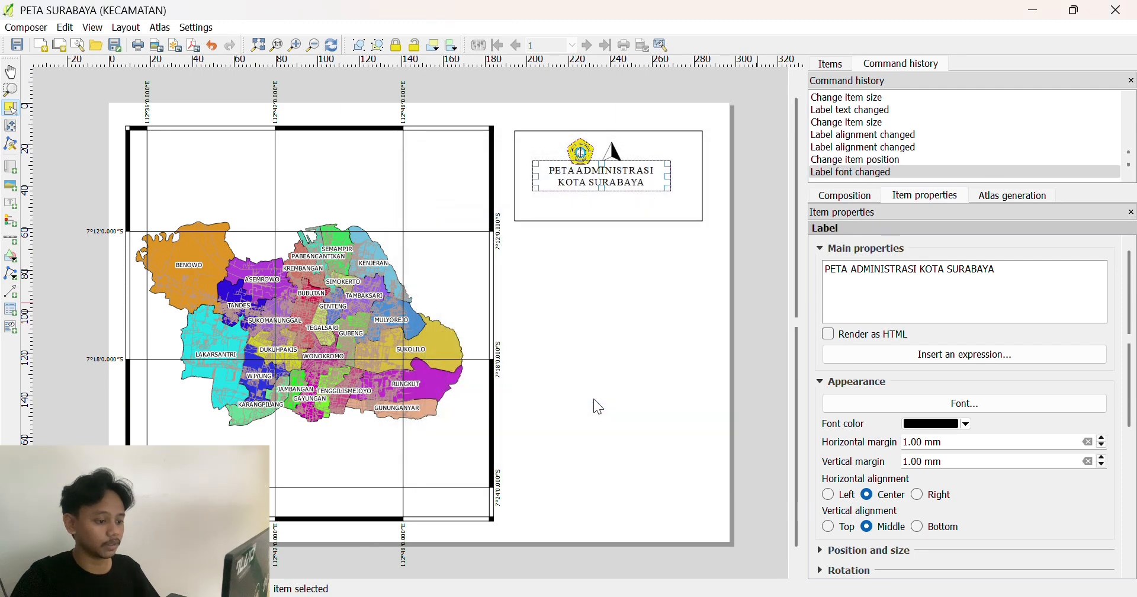
Move the title label down about 2 mm so its text sits just below the logo and north arrow.
drag(630, 161, 629, 186)
drag(621, 188, 622, 172)
click(628, 209)
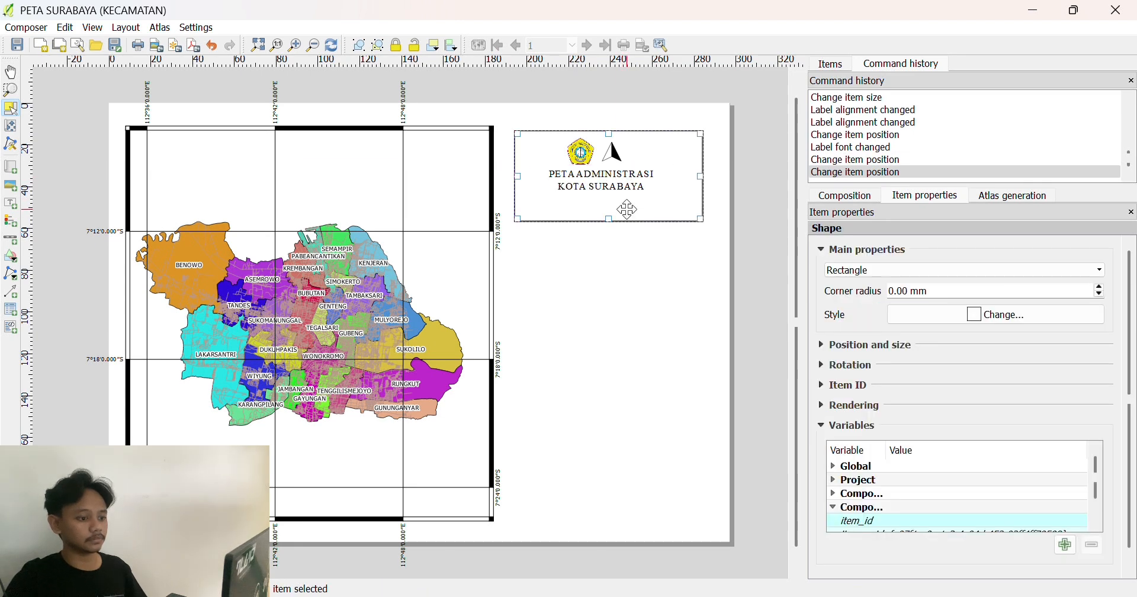
Nudge the north arrow about 4 mm to the right above the title.
click(615, 152)
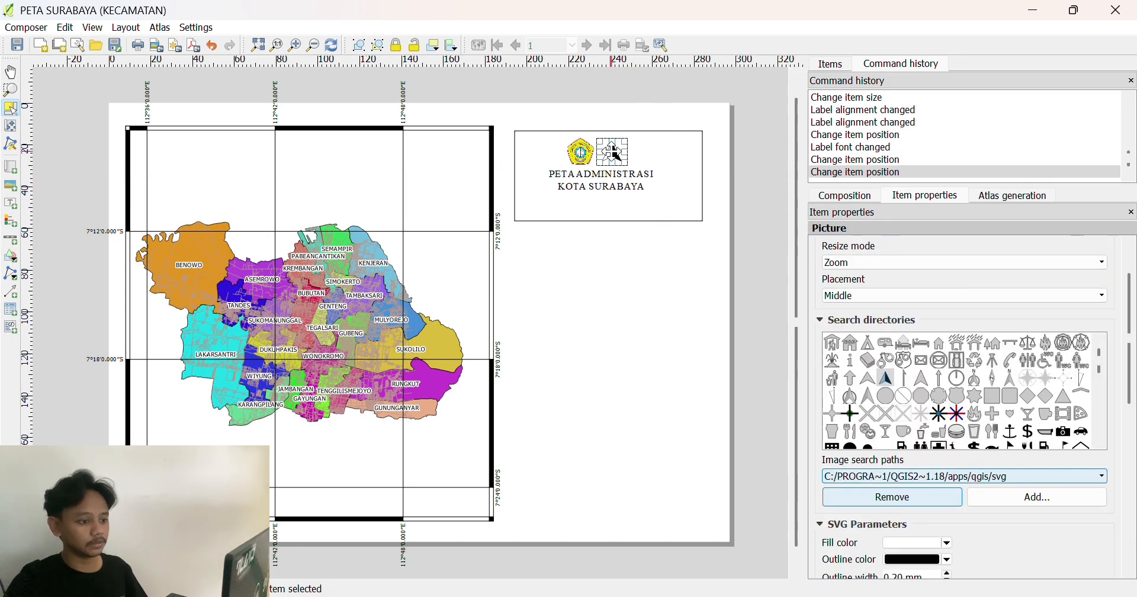
key(Right)
key(Right)
key(Right)
key(Right)
key(Right)
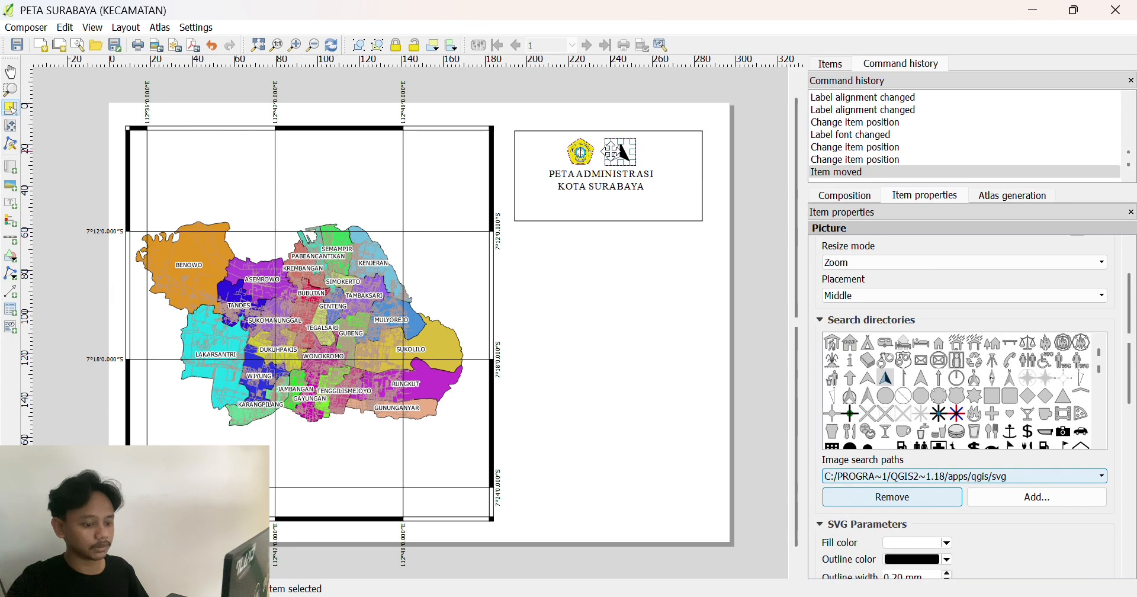
Nudge the logo about 4 mm to the right, keeping it level with the north arrow.
click(589, 155)
key(Right)
key(Right)
key(Right)
key(Right)
key(Right)
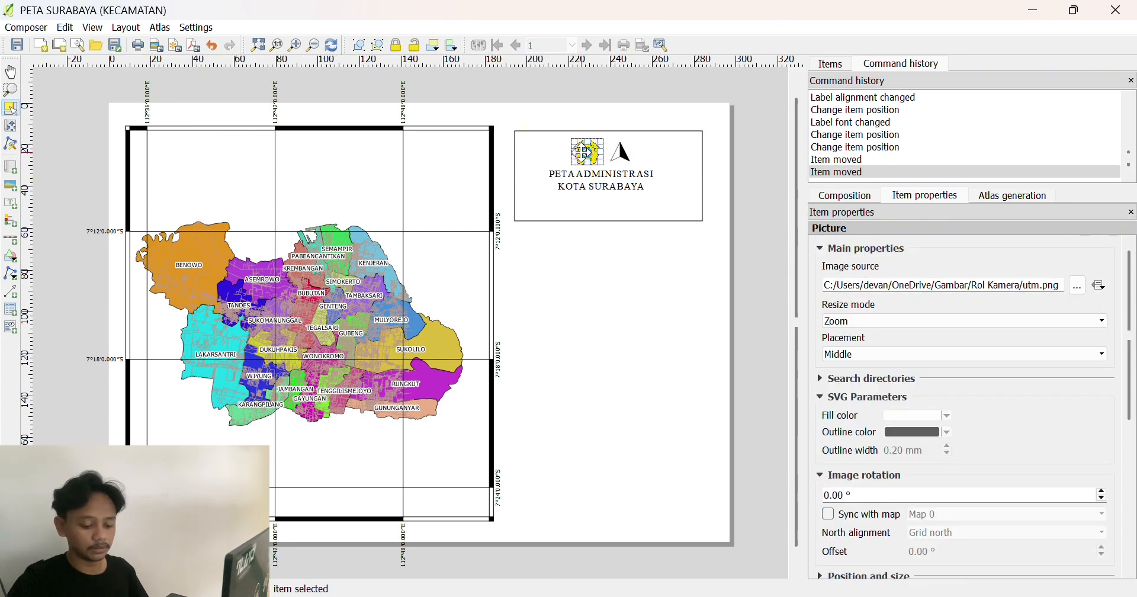
click(595, 197)
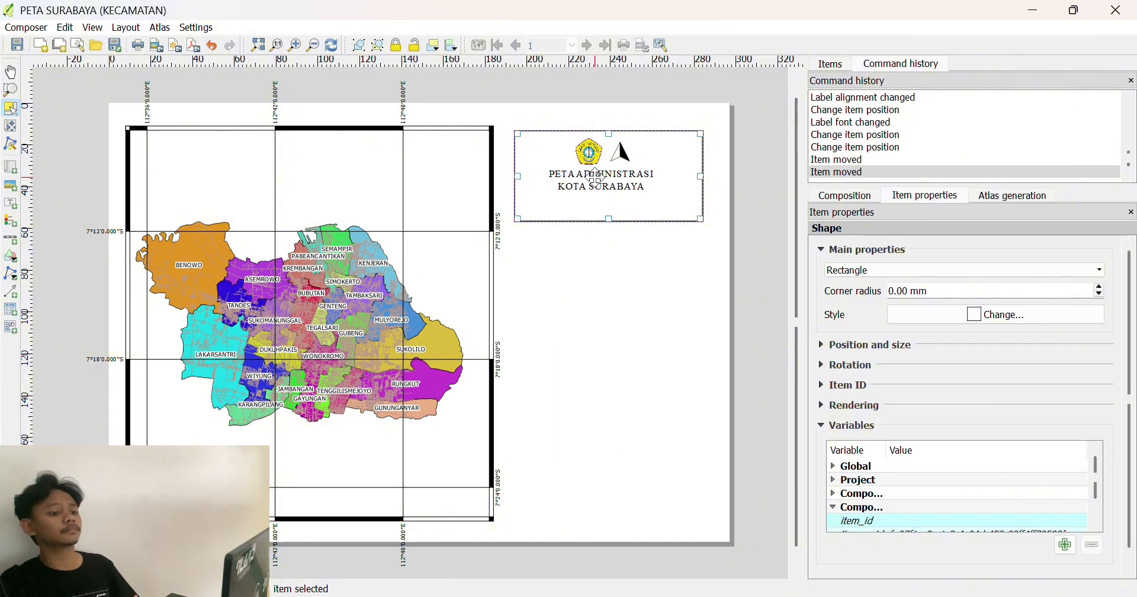
Nudge the title label about 2 mm to the right beneath the logo and north arrow.
click(589, 153)
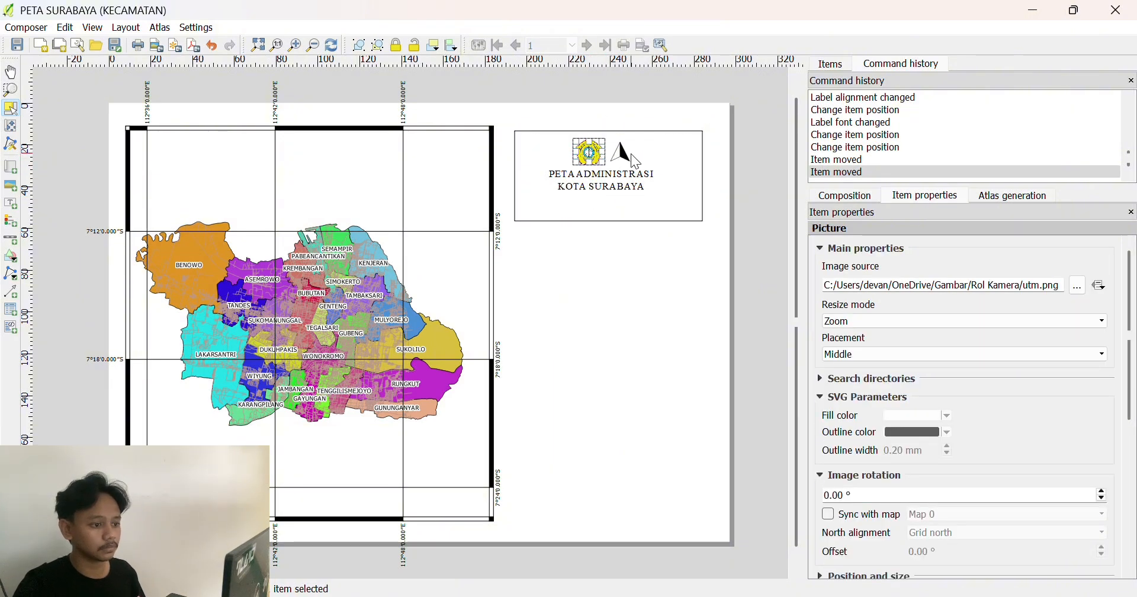
click(619, 199)
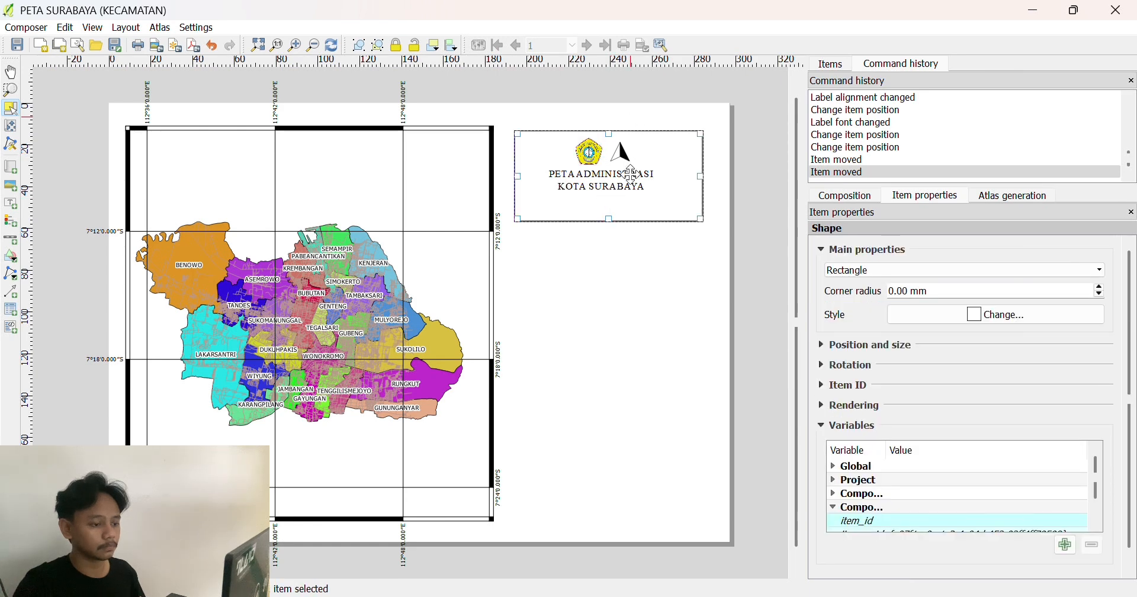
click(612, 186)
drag(611, 186, 617, 185)
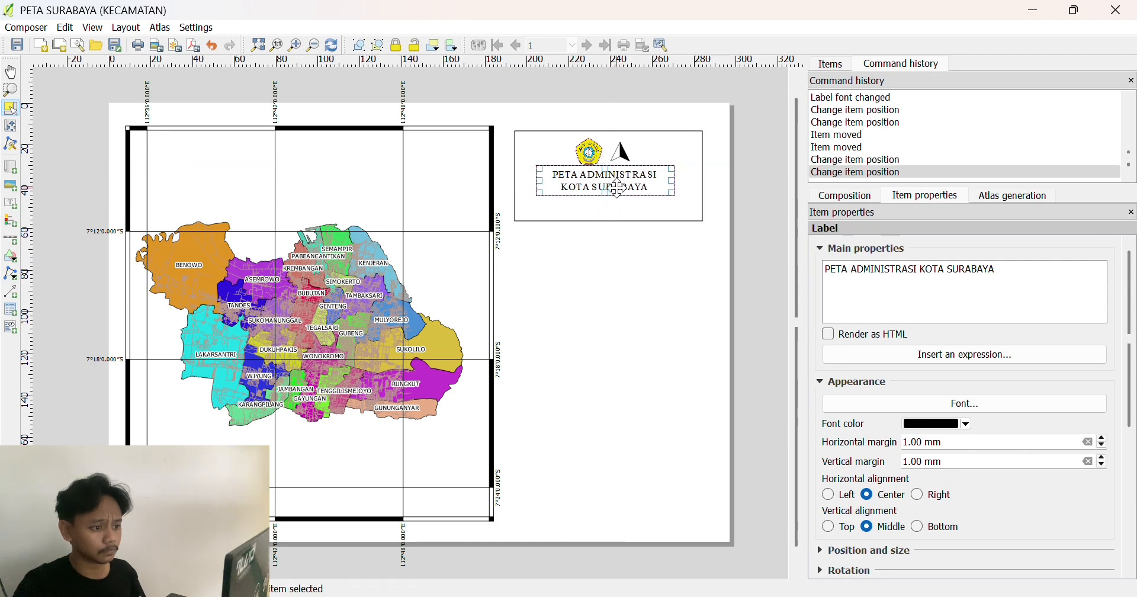
click(616, 205)
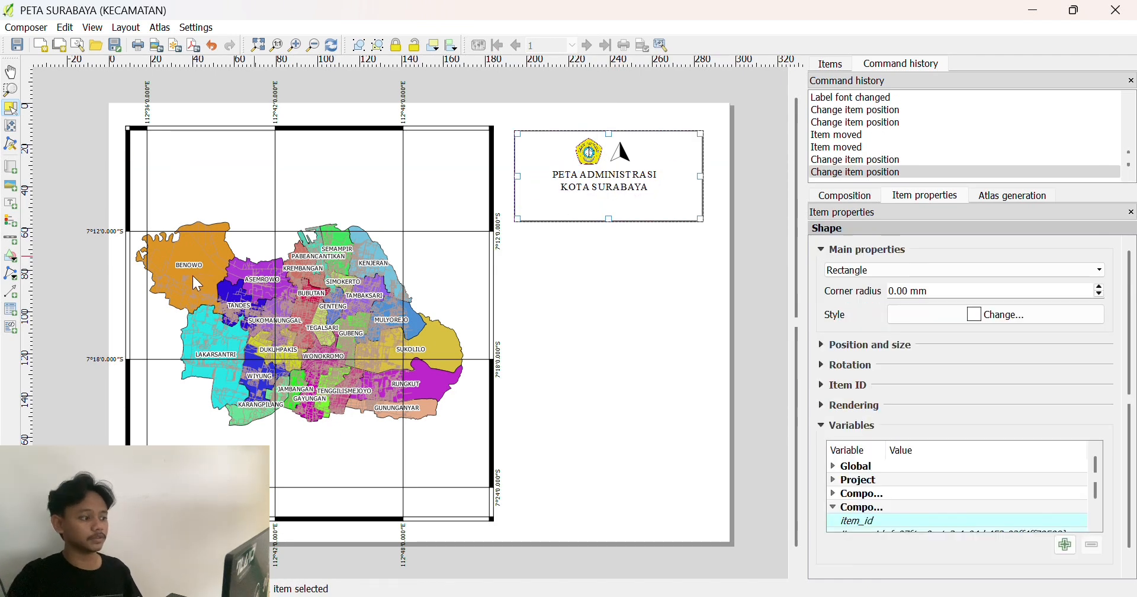
Add a scale bar for Map 0 and place it inside the title box, just below the title text.
click(15, 243)
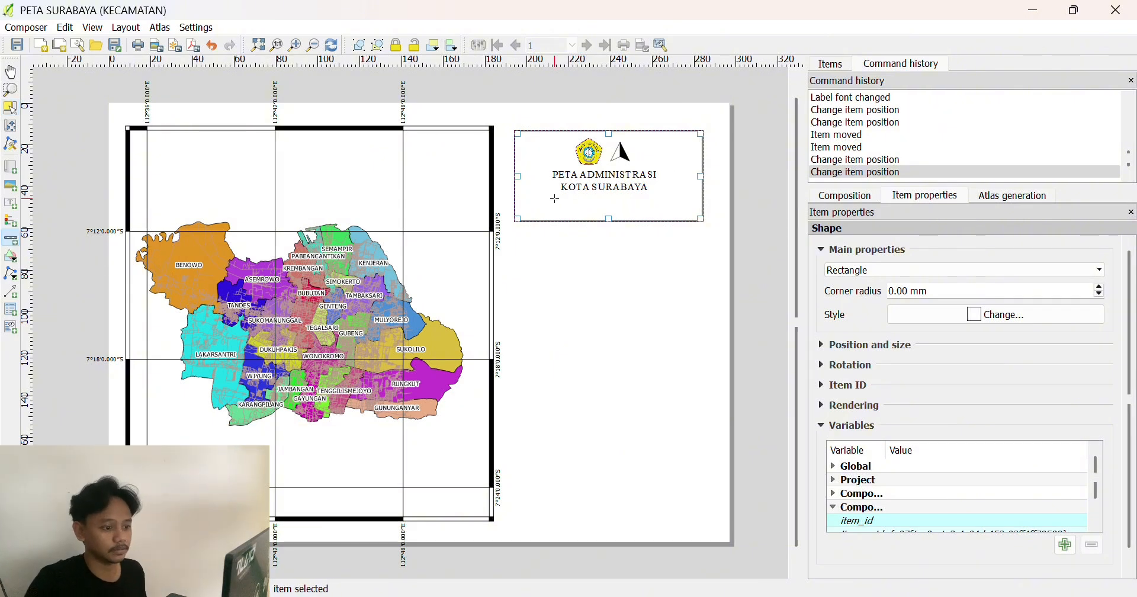
click(544, 203)
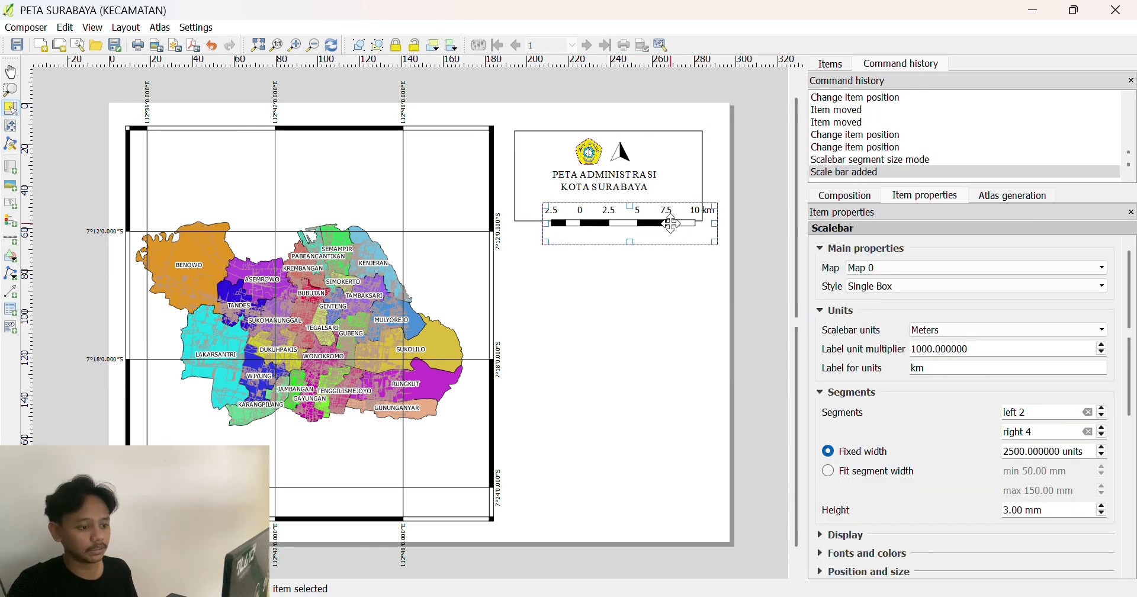
drag(668, 221, 628, 207)
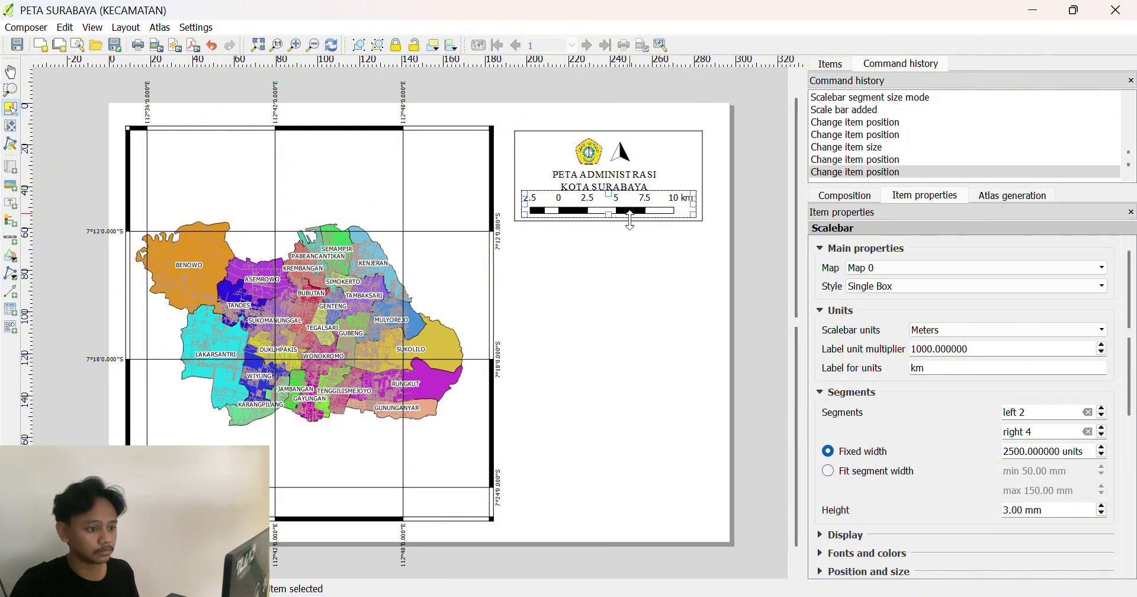
click(630, 234)
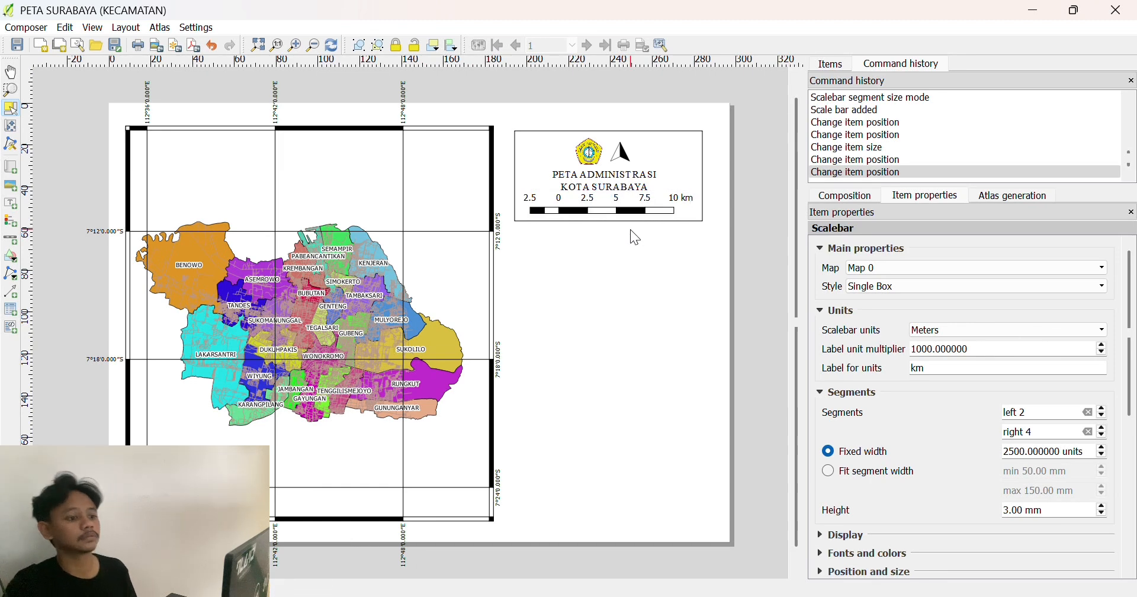
click(632, 201)
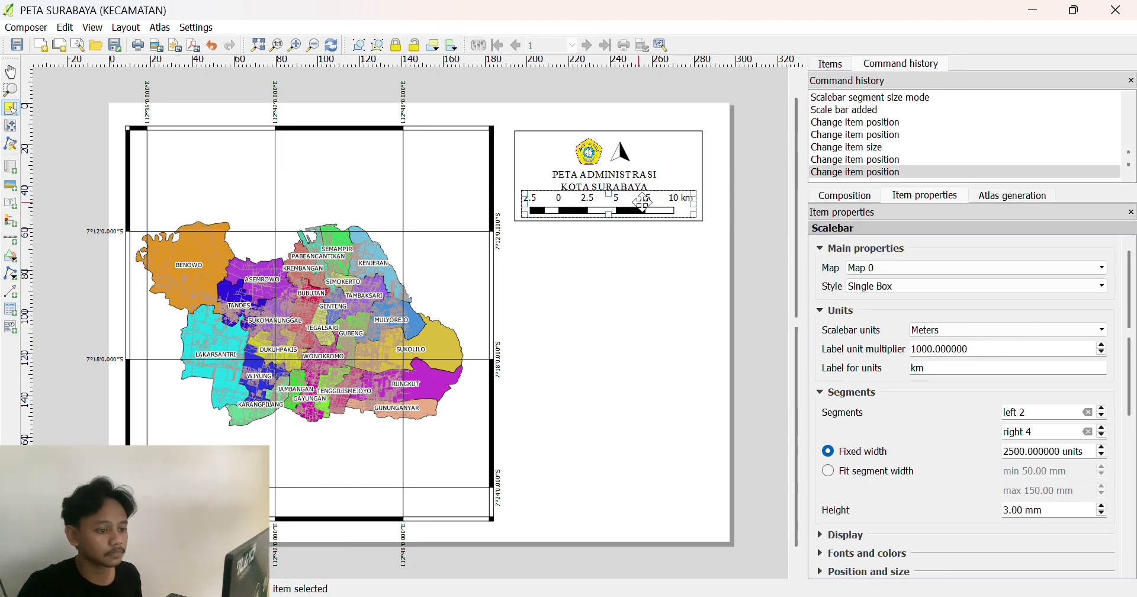
click(649, 253)
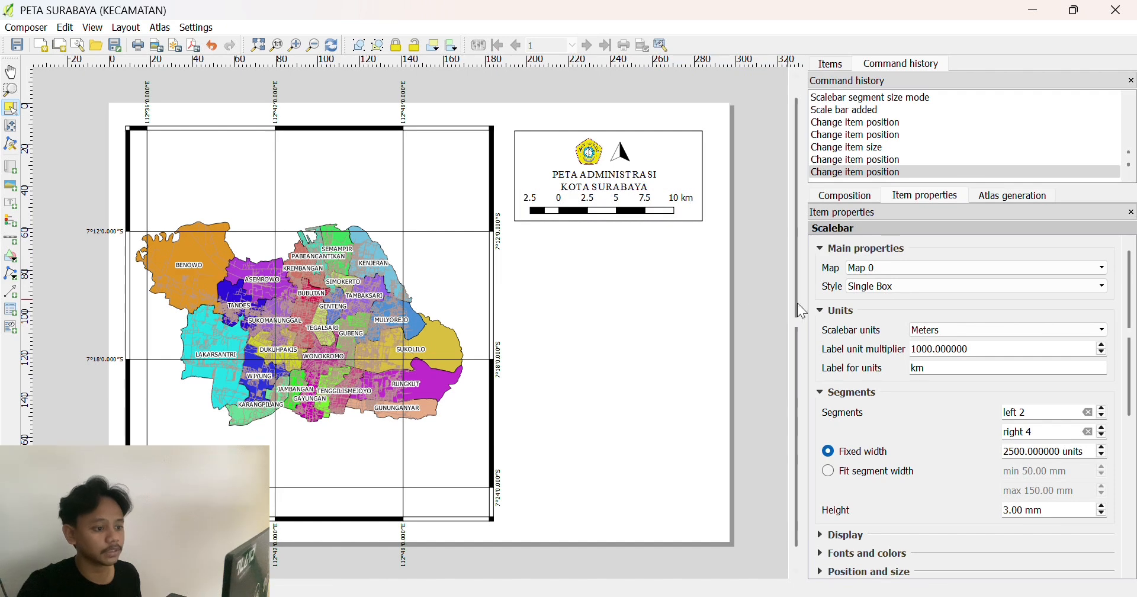
Set the scale bar's number of right segments to 2.
click(659, 201)
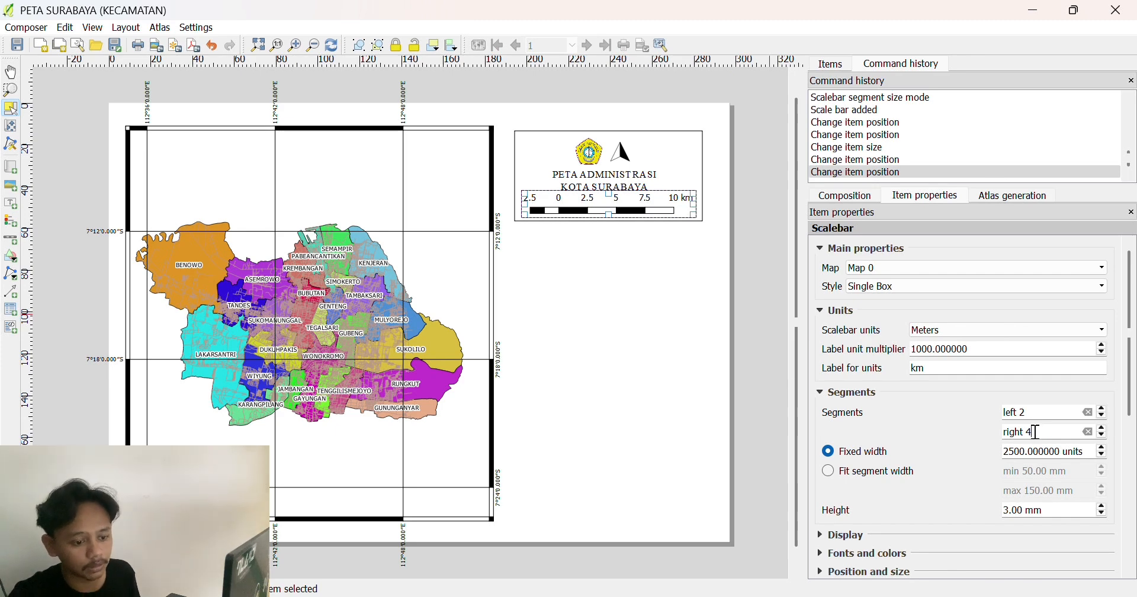
key(BackSpace)
text(2)
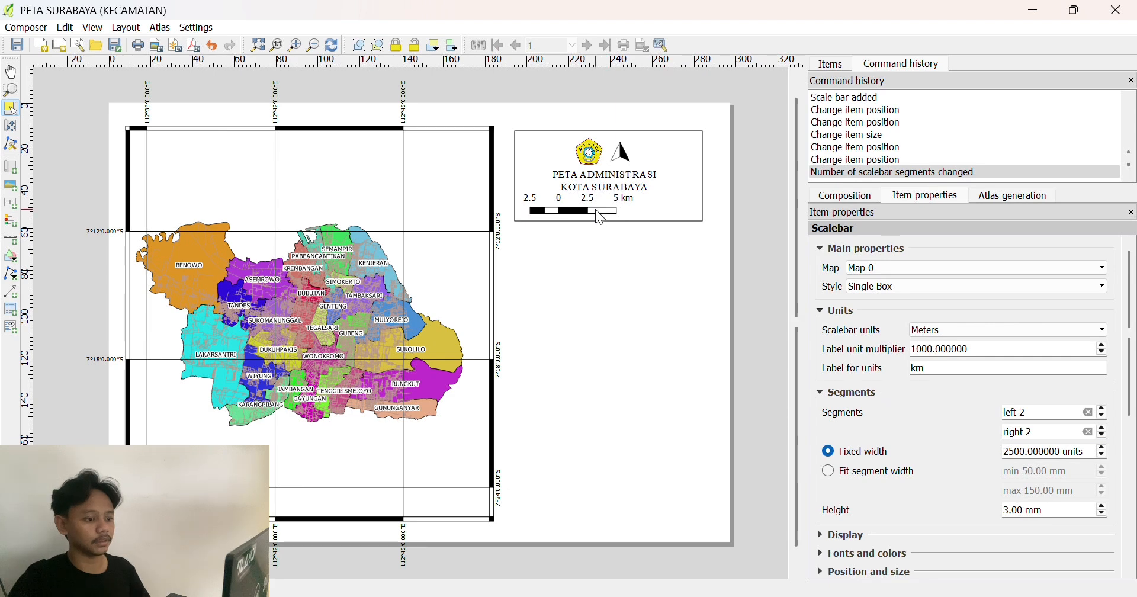
Move the shortened scale bar about 15 mm to the right so it is centred in the title box below the title.
drag(595, 208, 626, 202)
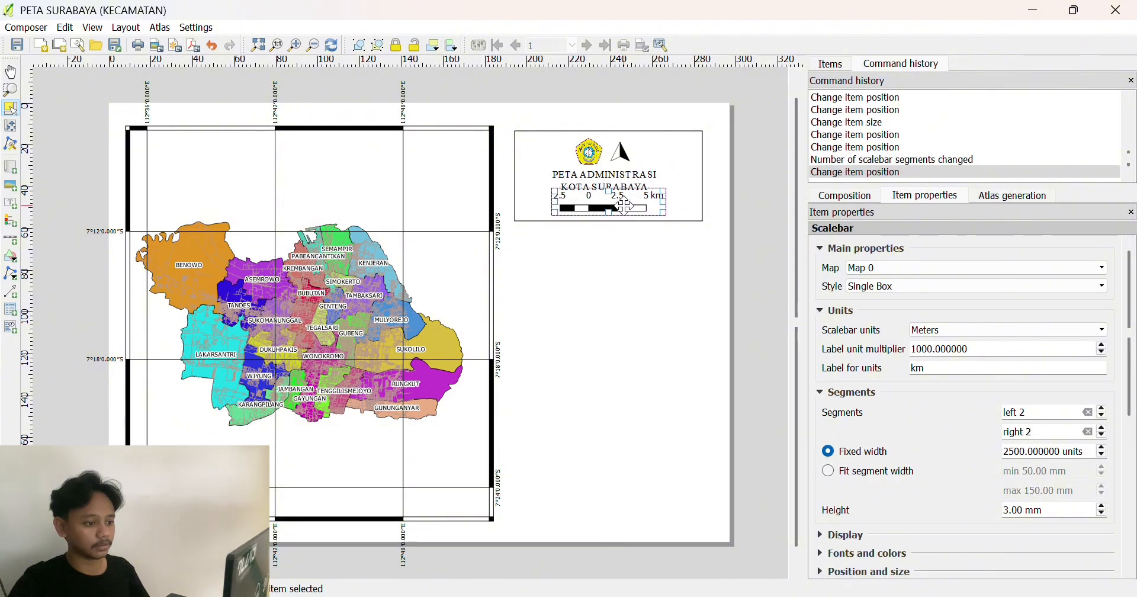
click(629, 230)
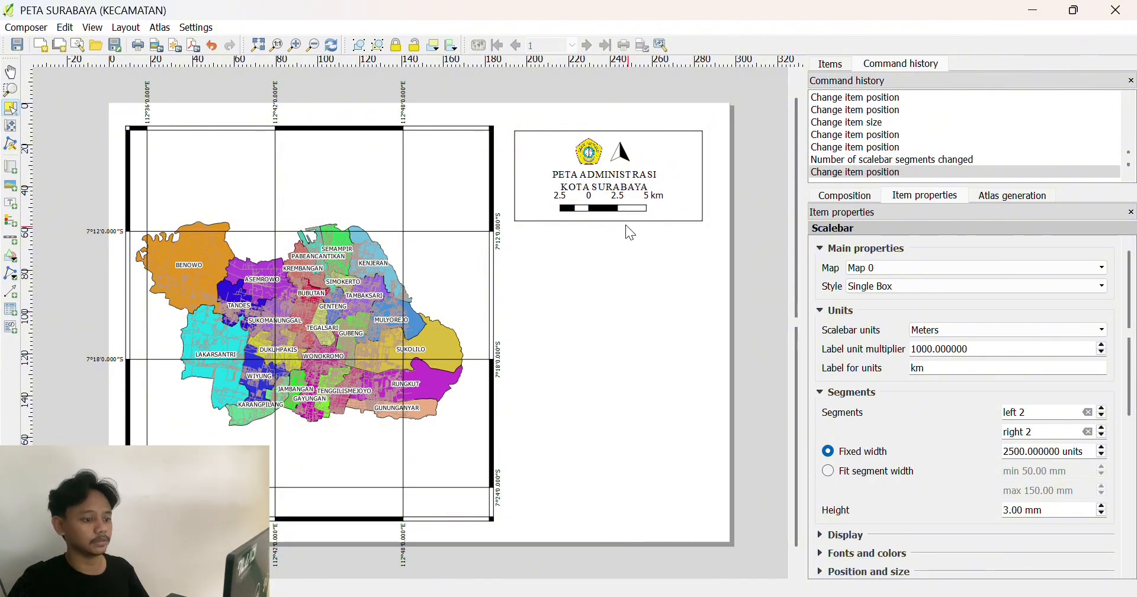
click(616, 206)
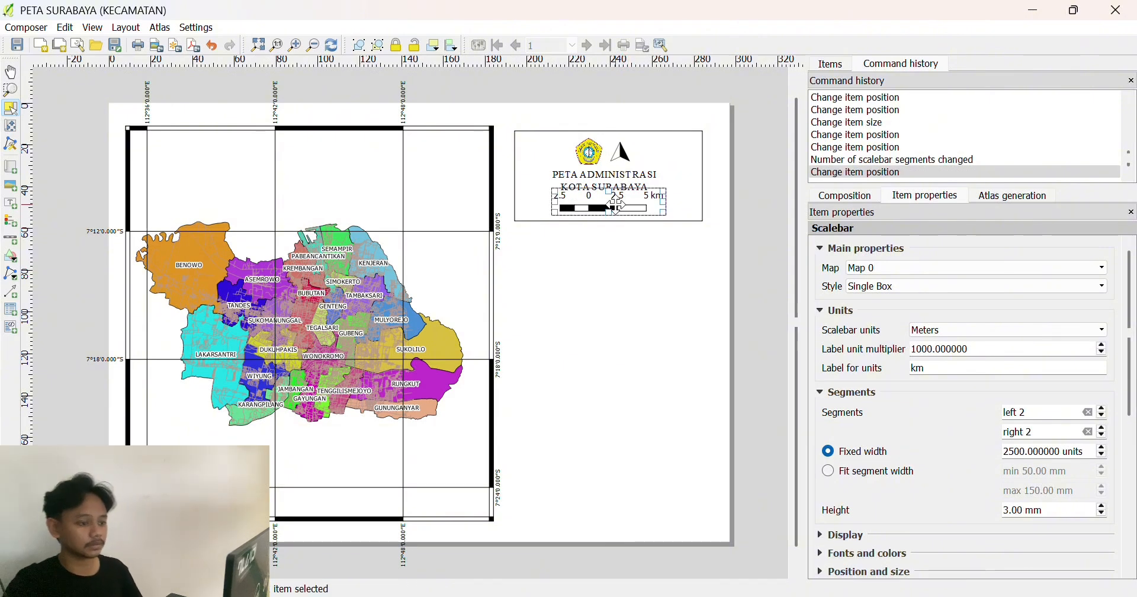
drag(616, 206, 617, 210)
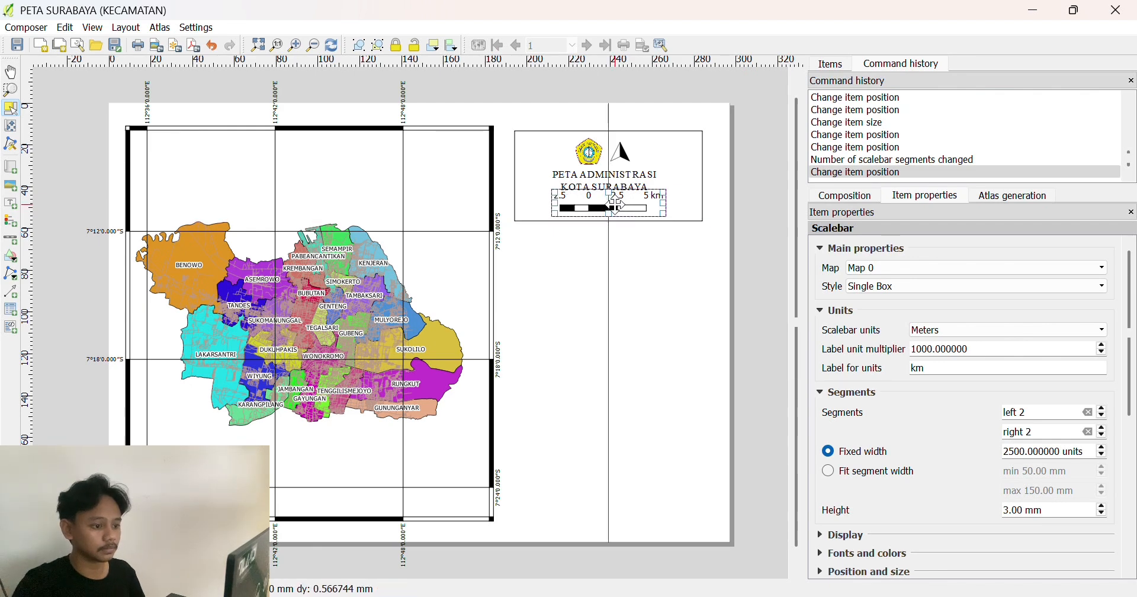
click(684, 201)
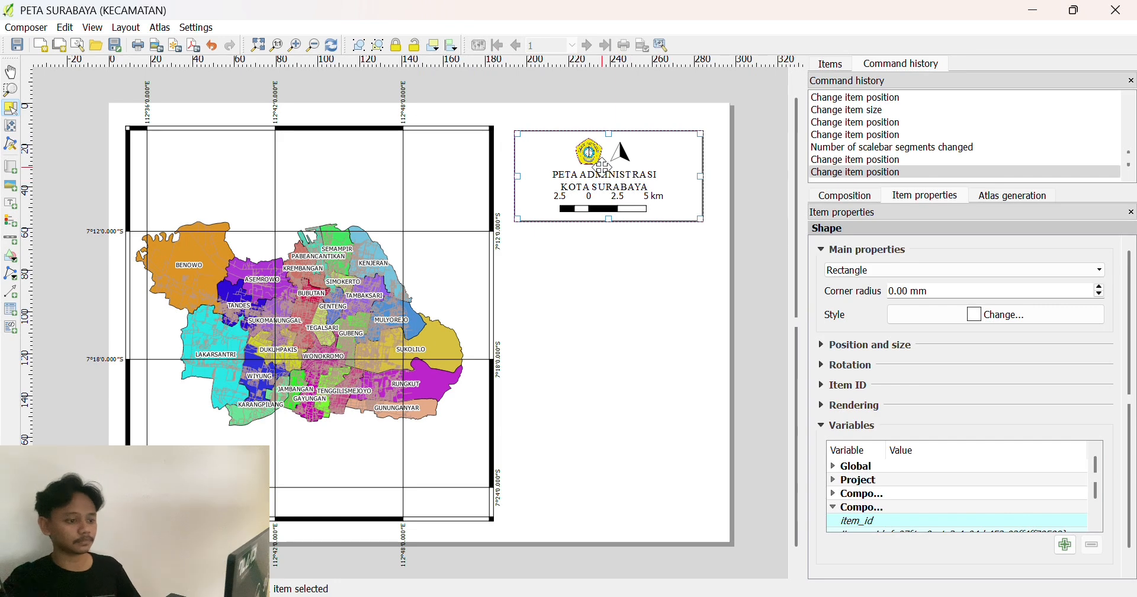
Swap the title label and scale bar so the bar sits under the logo and the title is centred at the box's lower edge.
click(604, 178)
mouse_move(605, 178)
mouse_down()
mouse_move(600, 214)
mouse_move(609, 189)
mouse_up()
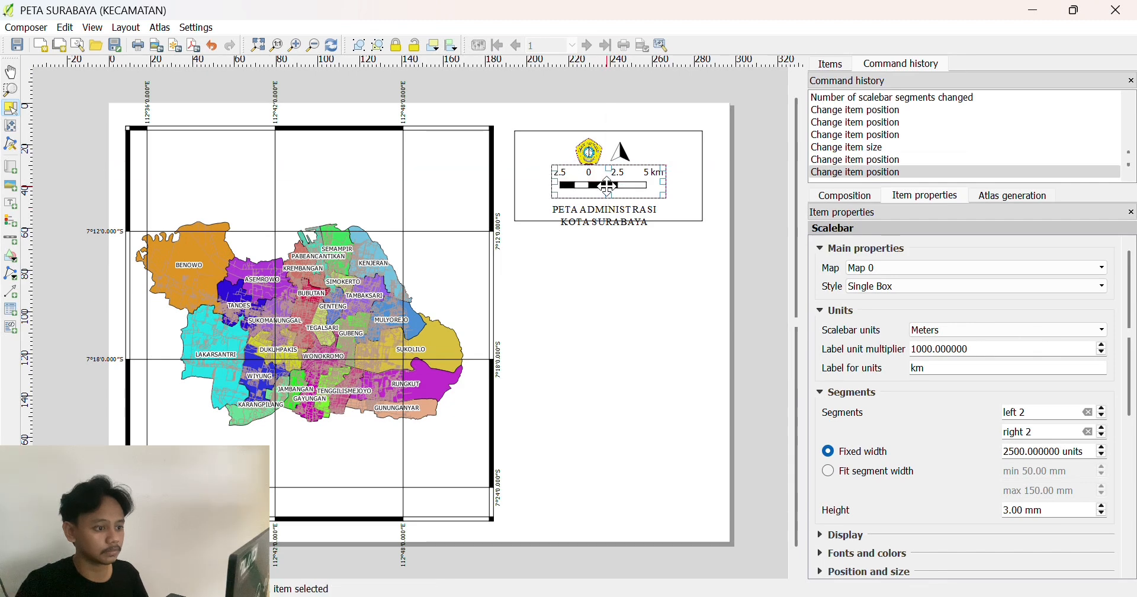
click(606, 222)
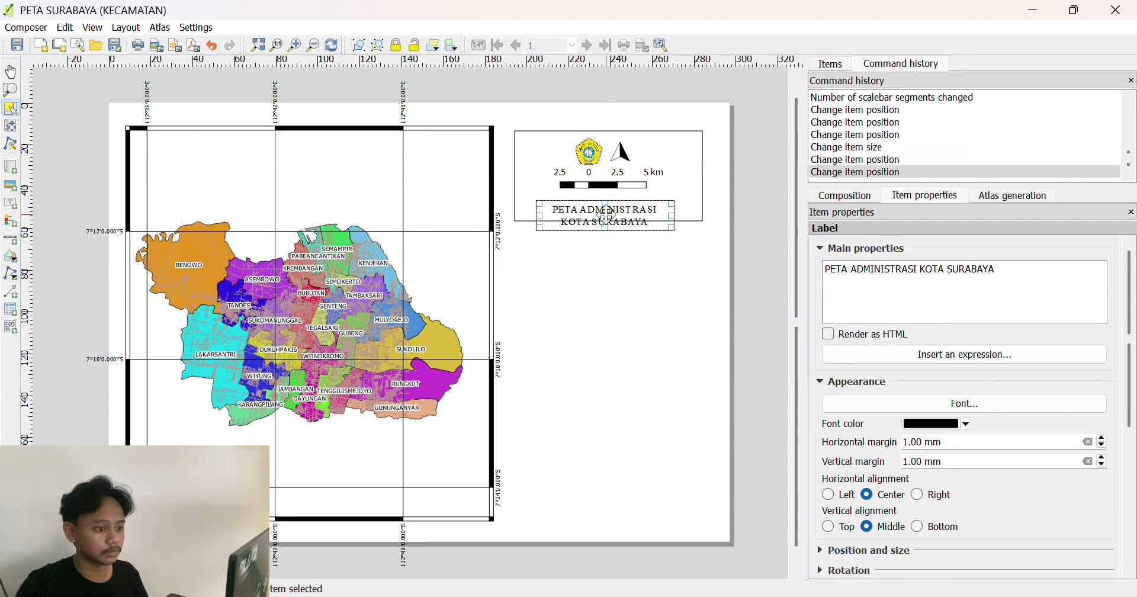
drag(638, 216, 640, 206)
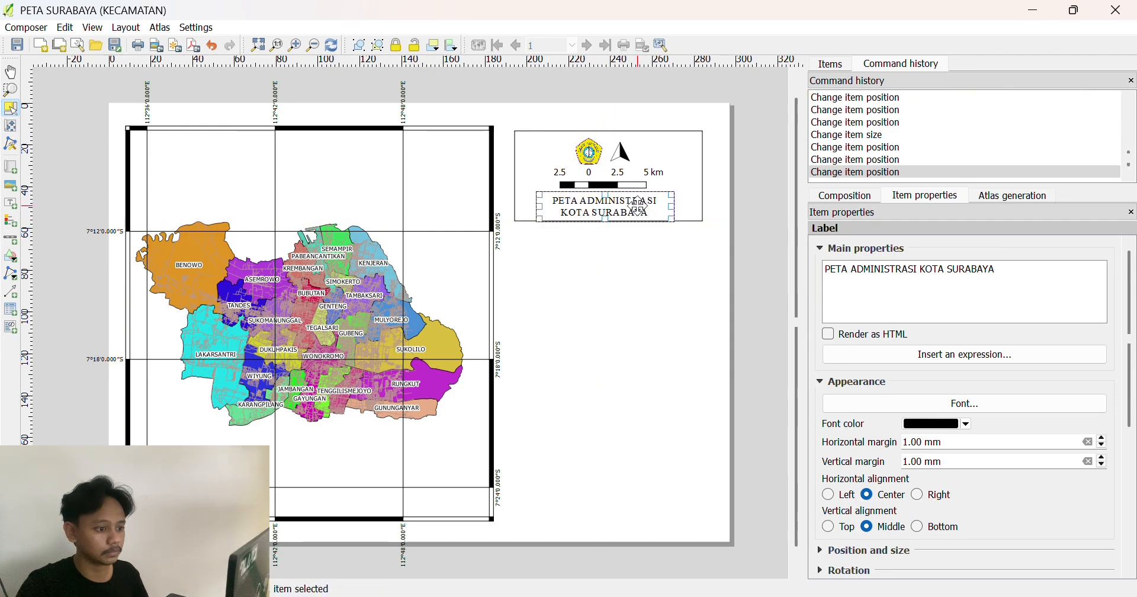
click(647, 240)
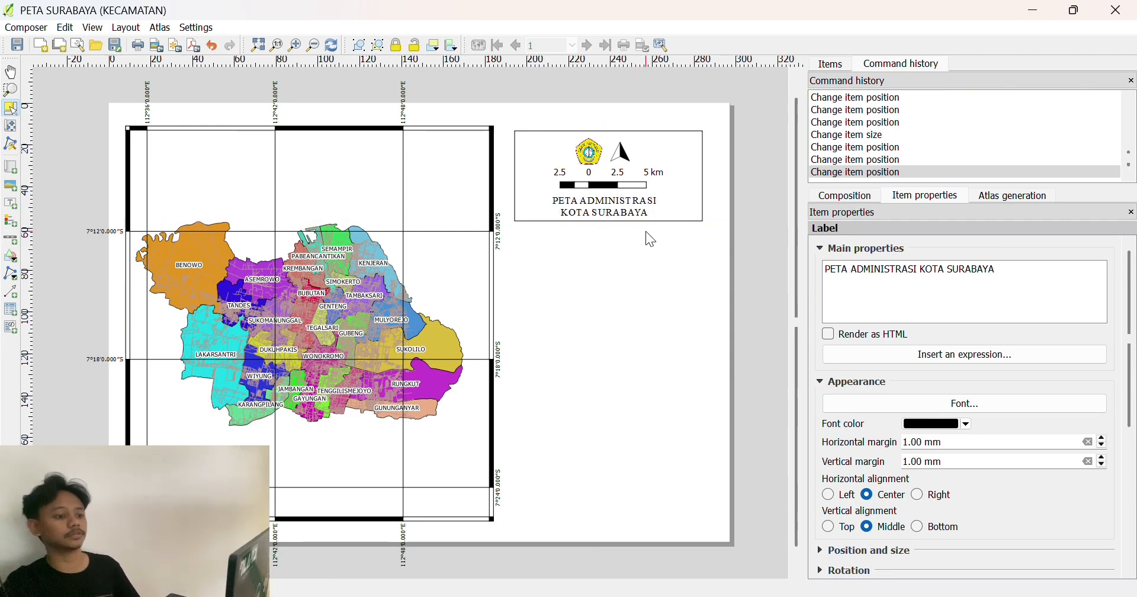
drag(625, 220, 619, 211)
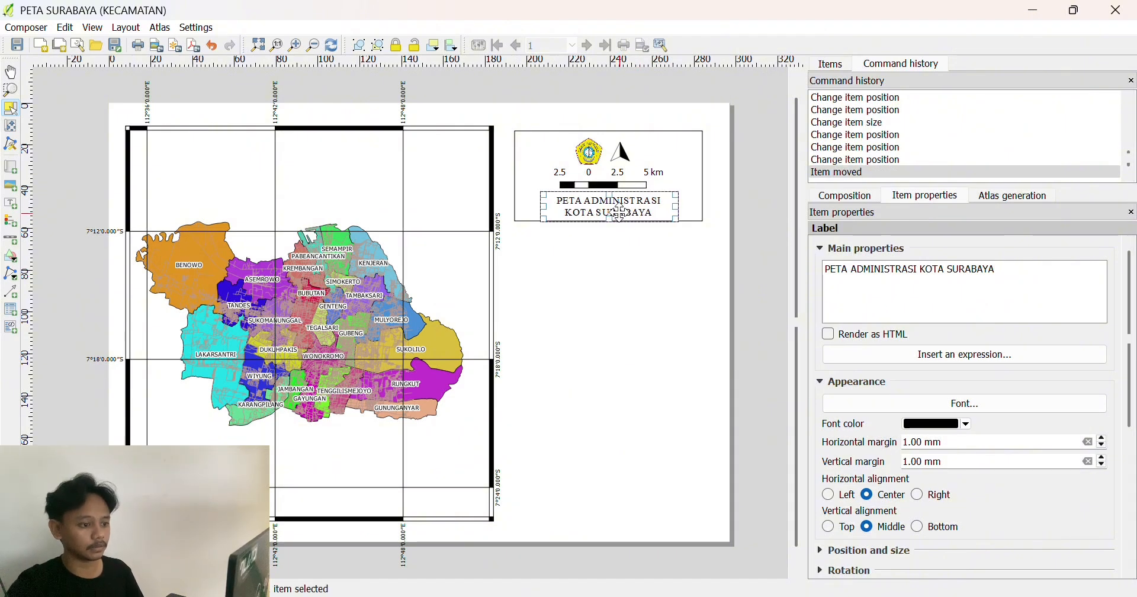
click(627, 270)
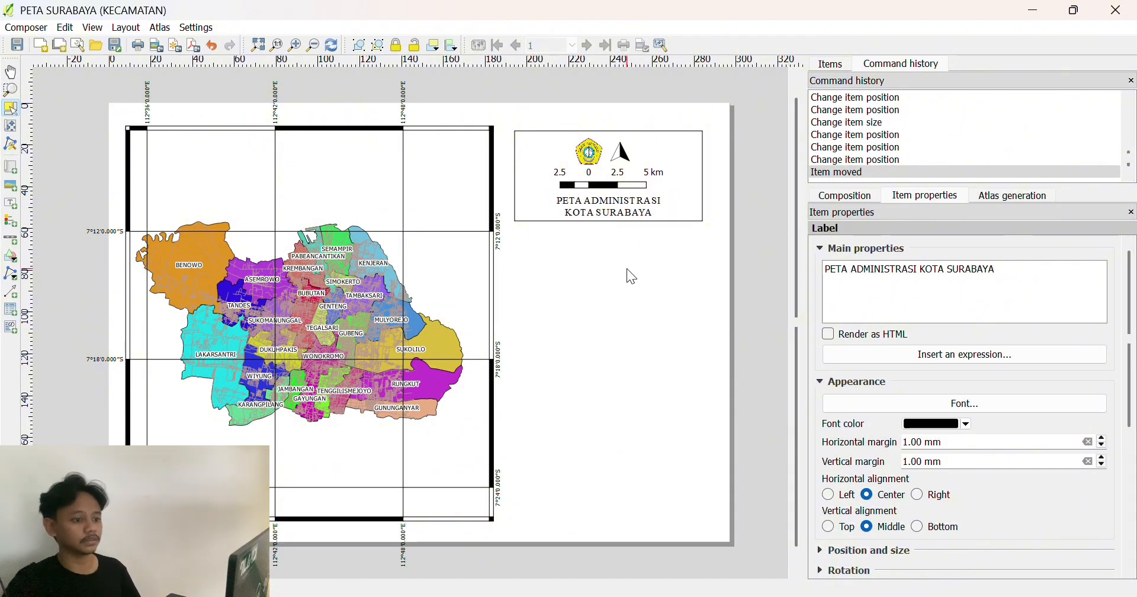
Draw a rectangle about 91 mm wide and 117 mm tall just below the title box, with their left edges aligned.
click(11, 261)
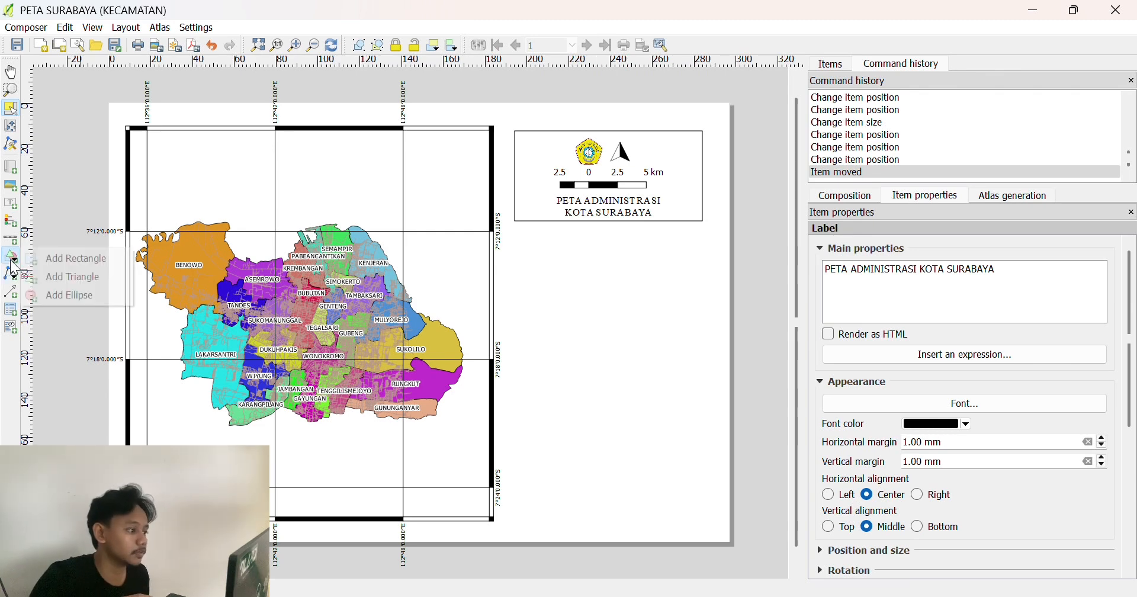
click(75, 263)
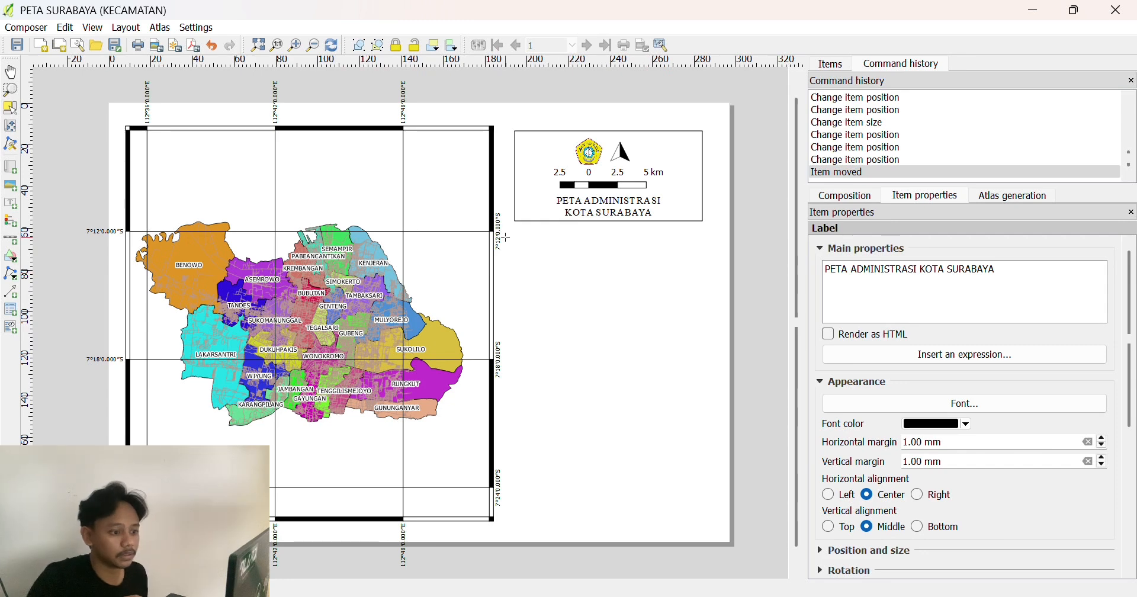
drag(675, 291, 686, 370)
mouse_move(699, 464)
mouse_down()
mouse_move(701, 533)
mouse_move(705, 470)
mouse_up()
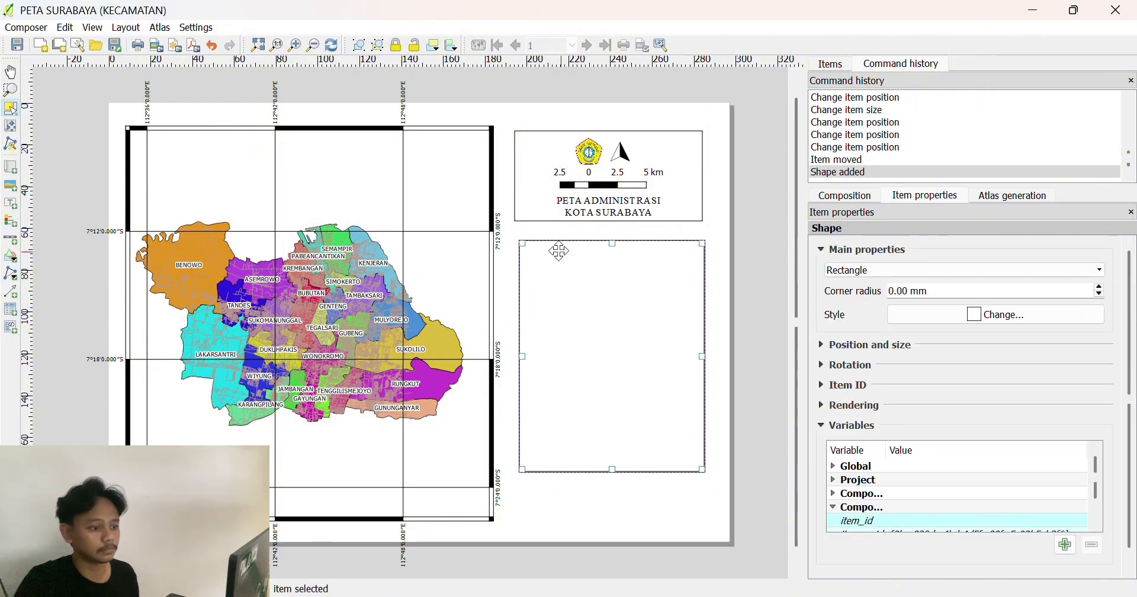
drag(521, 357, 522, 356)
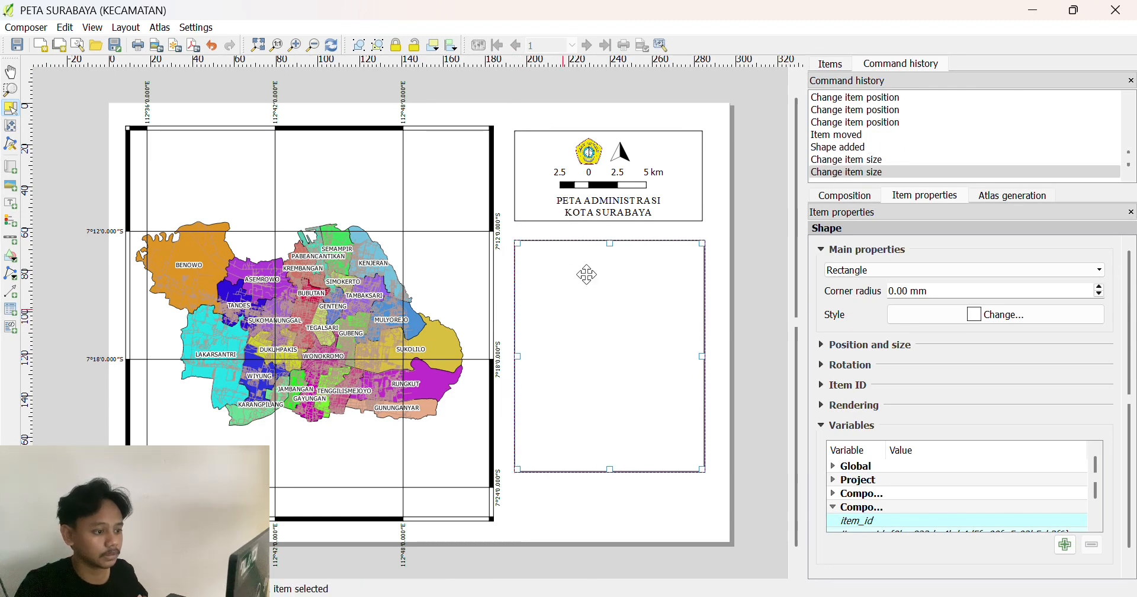
mouse_move(610, 243)
mouse_down()
mouse_move(611, 221)
mouse_move(611, 230)
mouse_up()
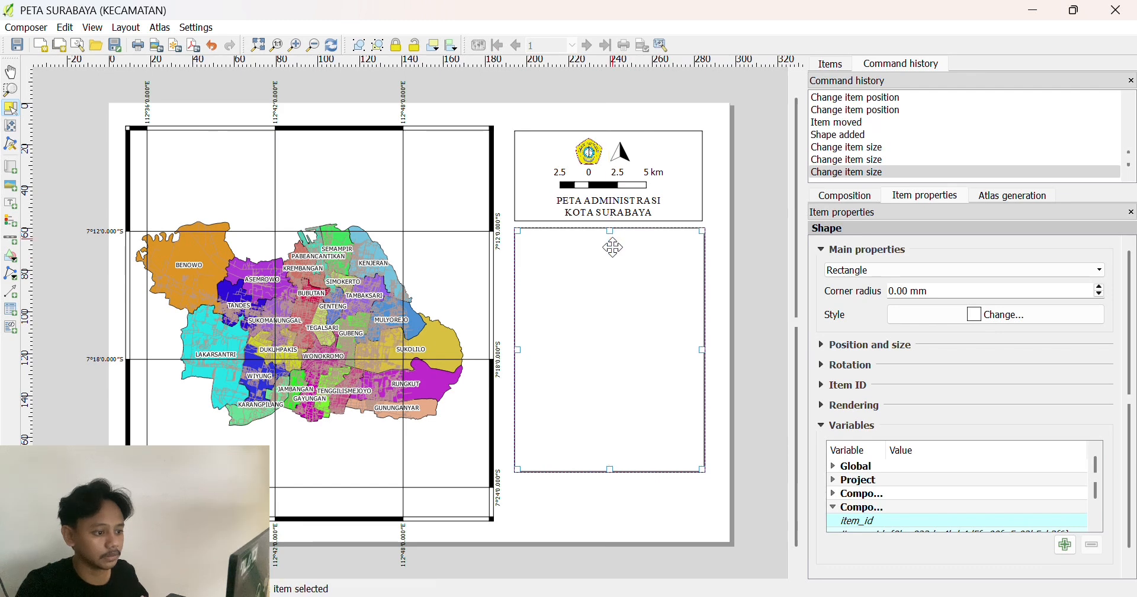
Add a legend for Map 0 and move it up so all its entries fit within the page height.
click(11, 227)
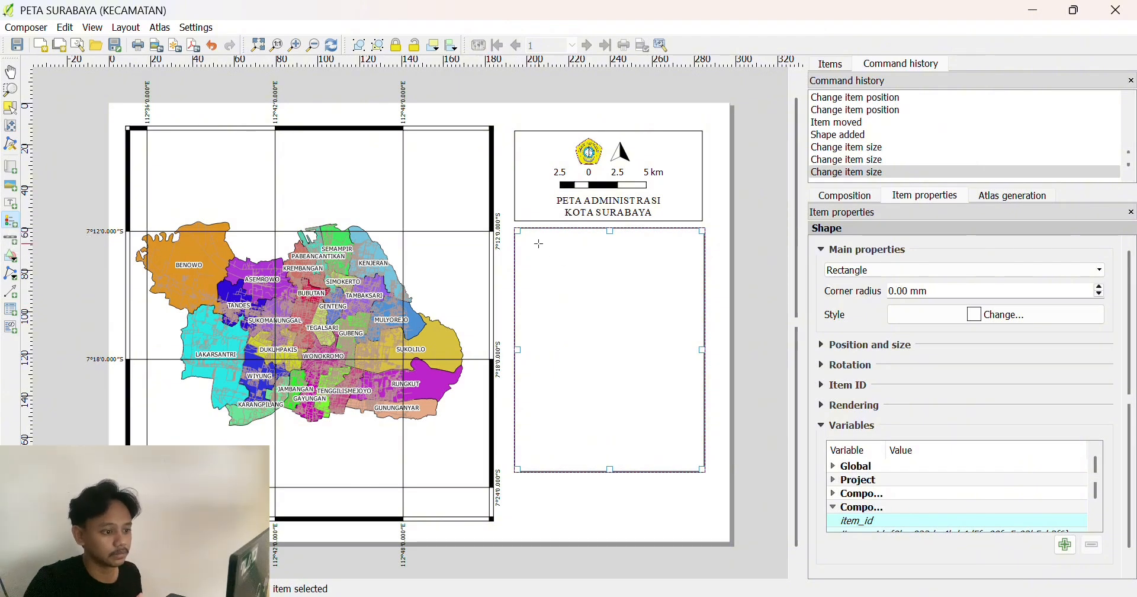
drag(539, 245, 676, 448)
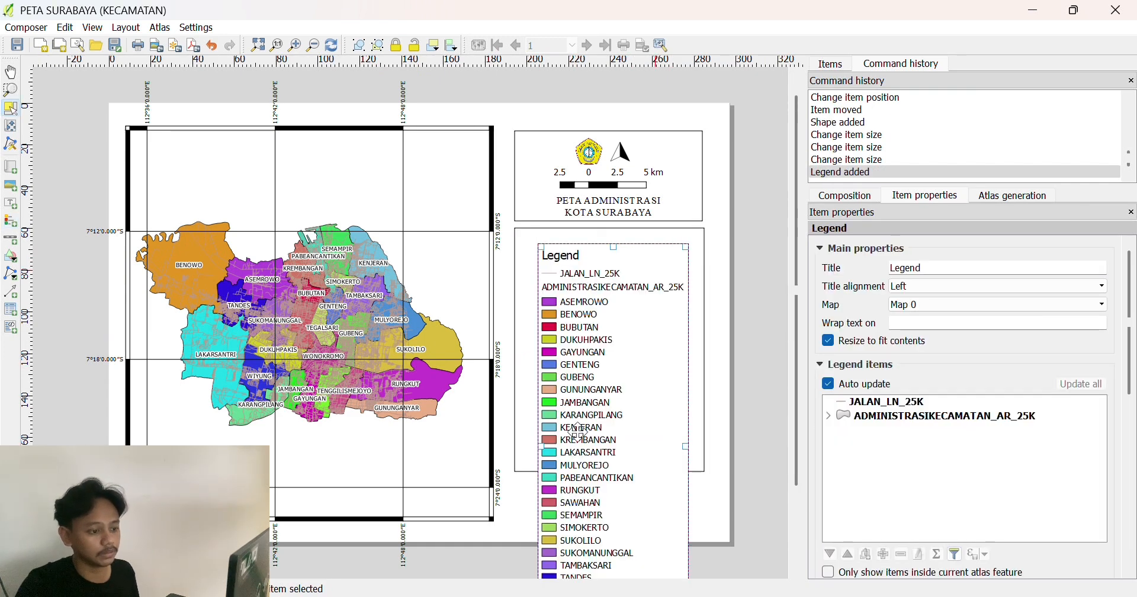
drag(578, 432, 546, 336)
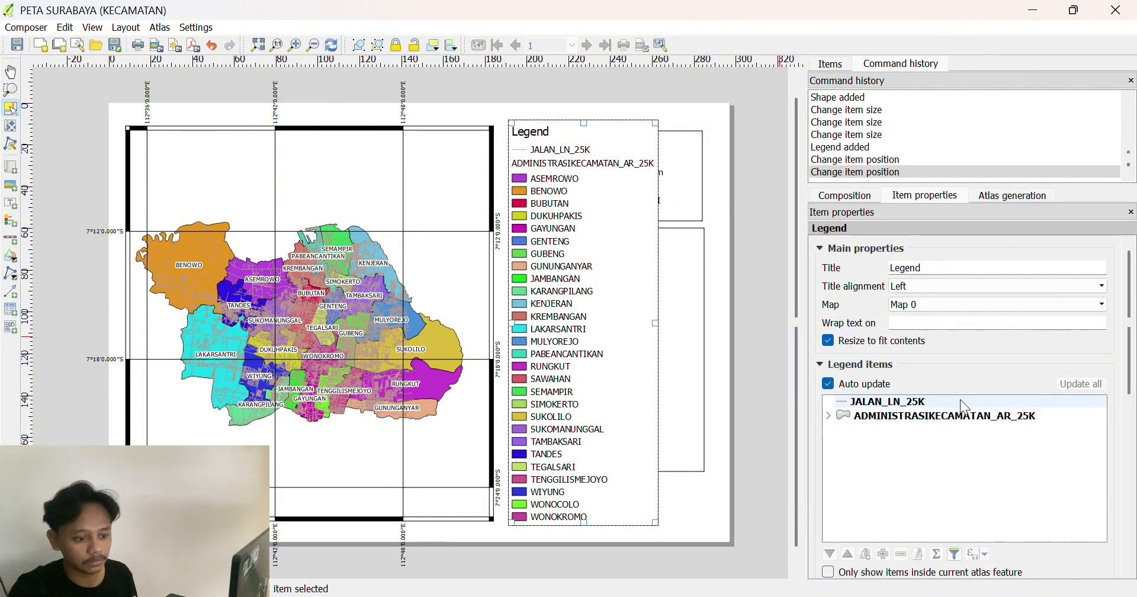
Turn off the legend's automatic updating and remove the JALAN_LN_25K entry from it.
click(860, 384)
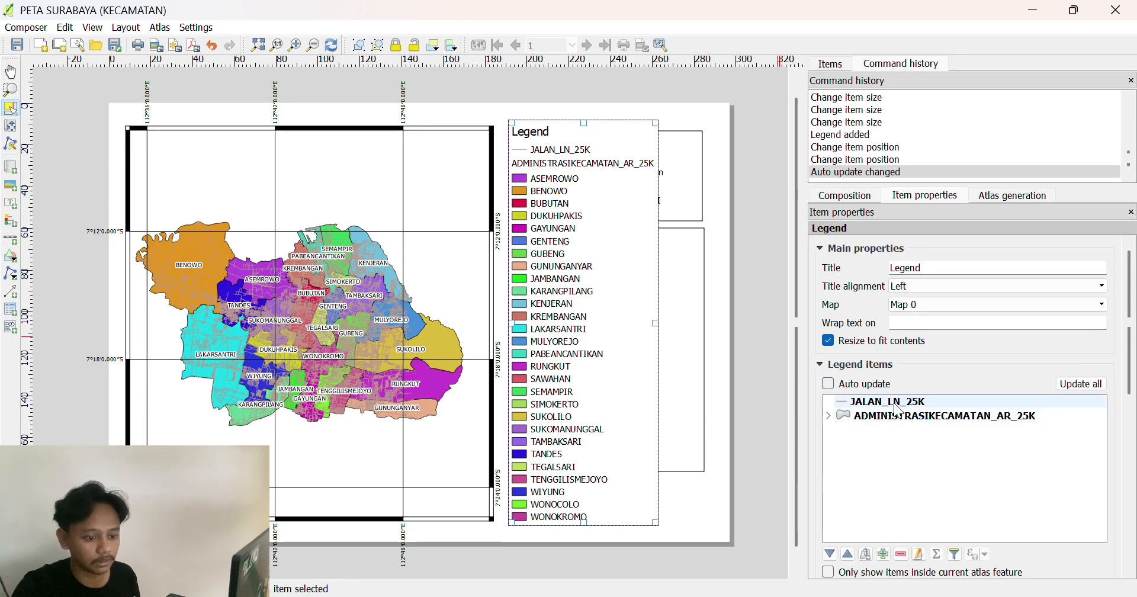
click(894, 401)
right_click(897, 407)
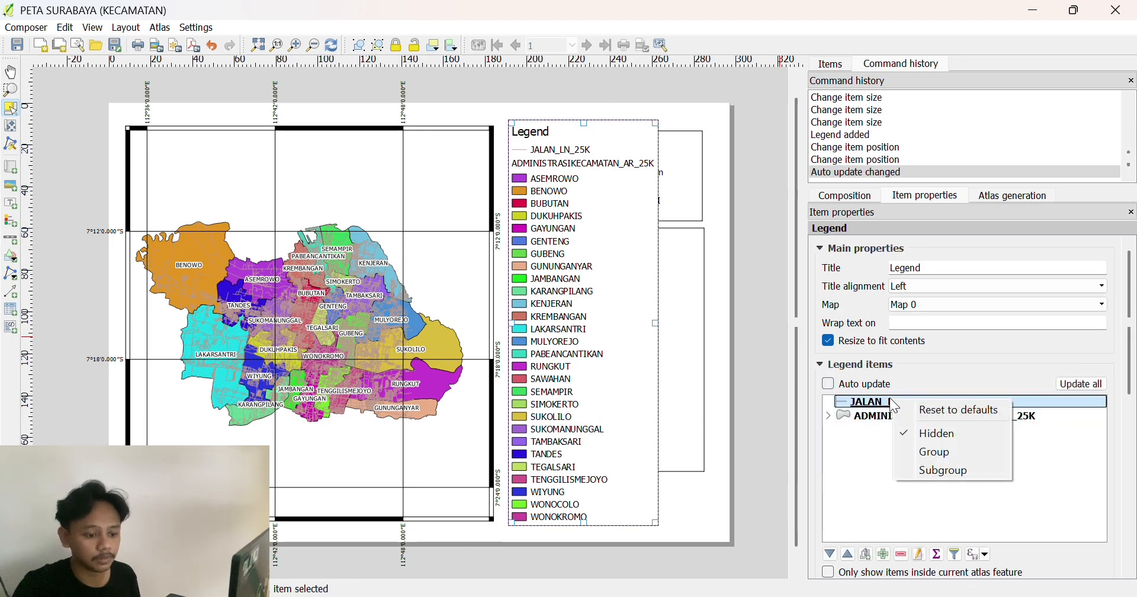
click(900, 555)
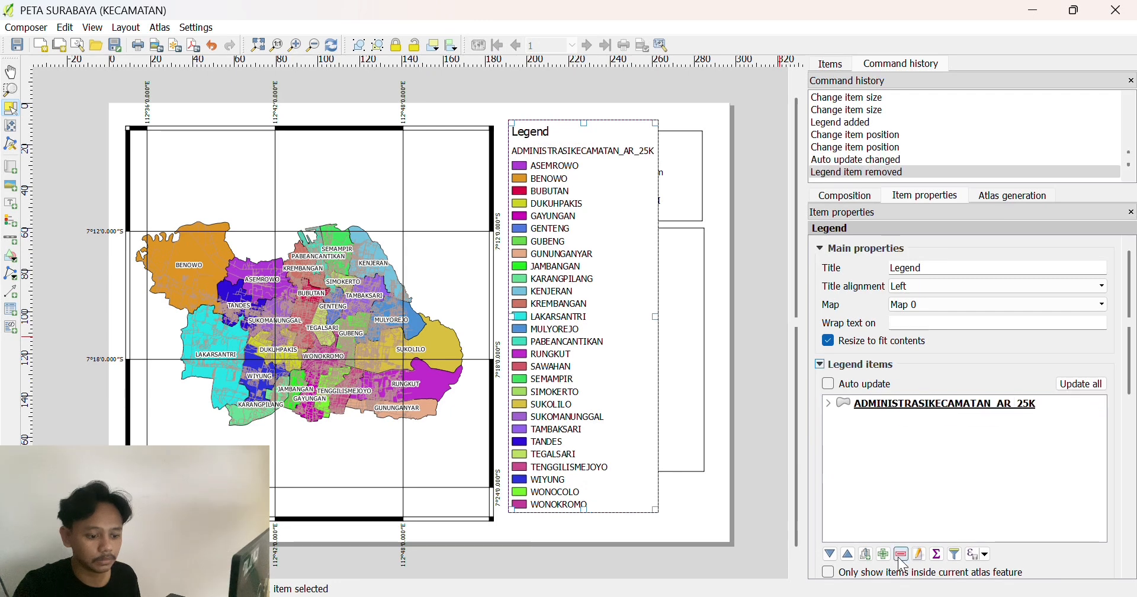
Split the legend entries across 2 columns with layer splitting enabled, and move the legend down below the scale bar's labels.
click(940, 406)
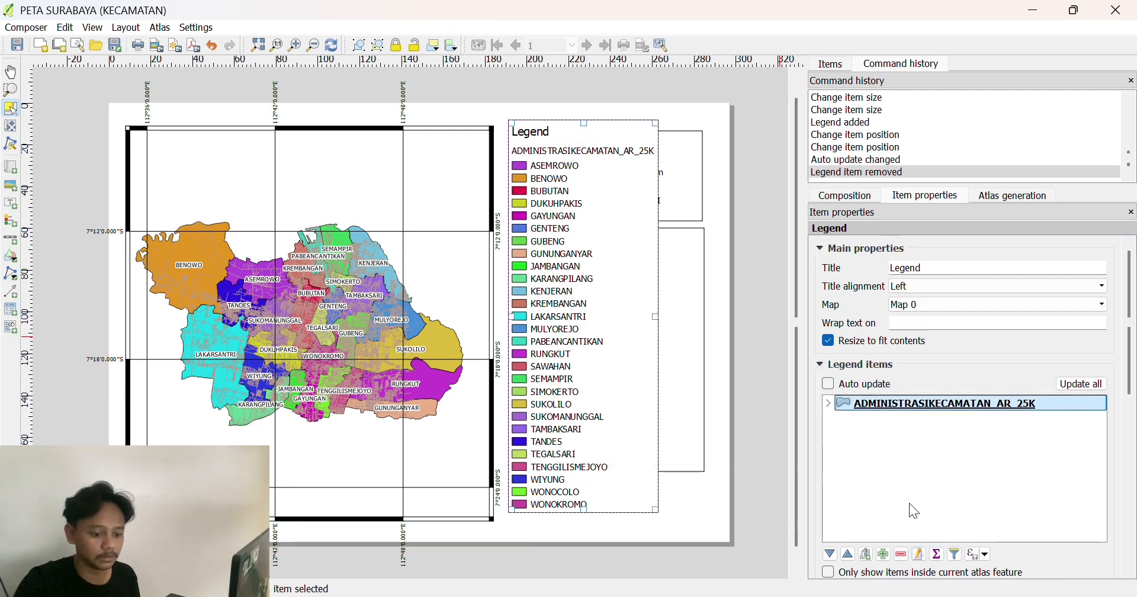
scroll(908, 510, down, 5)
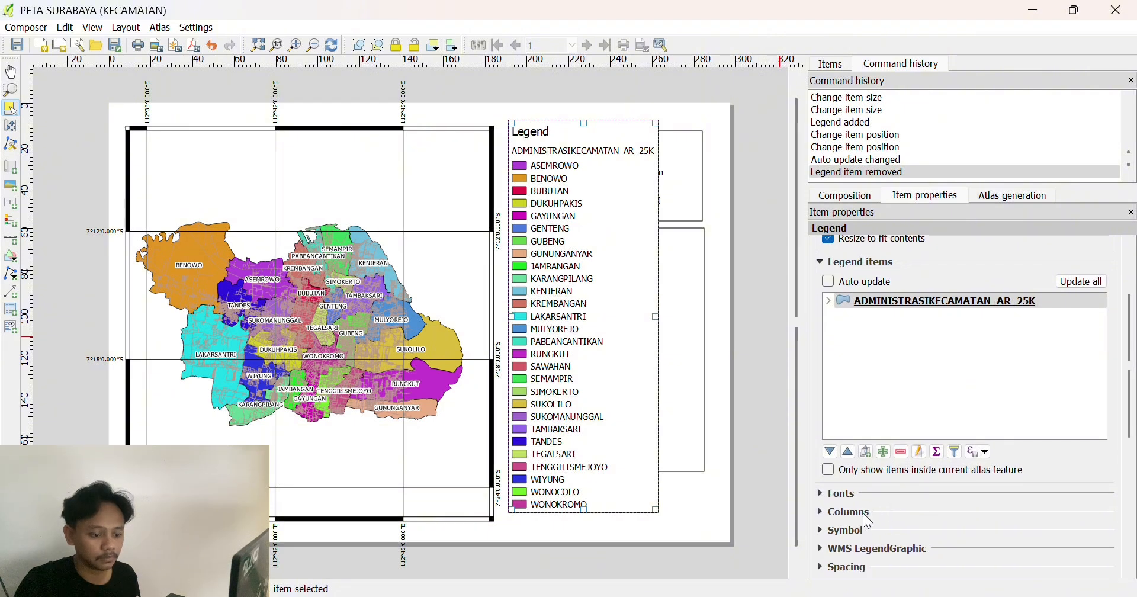
click(866, 514)
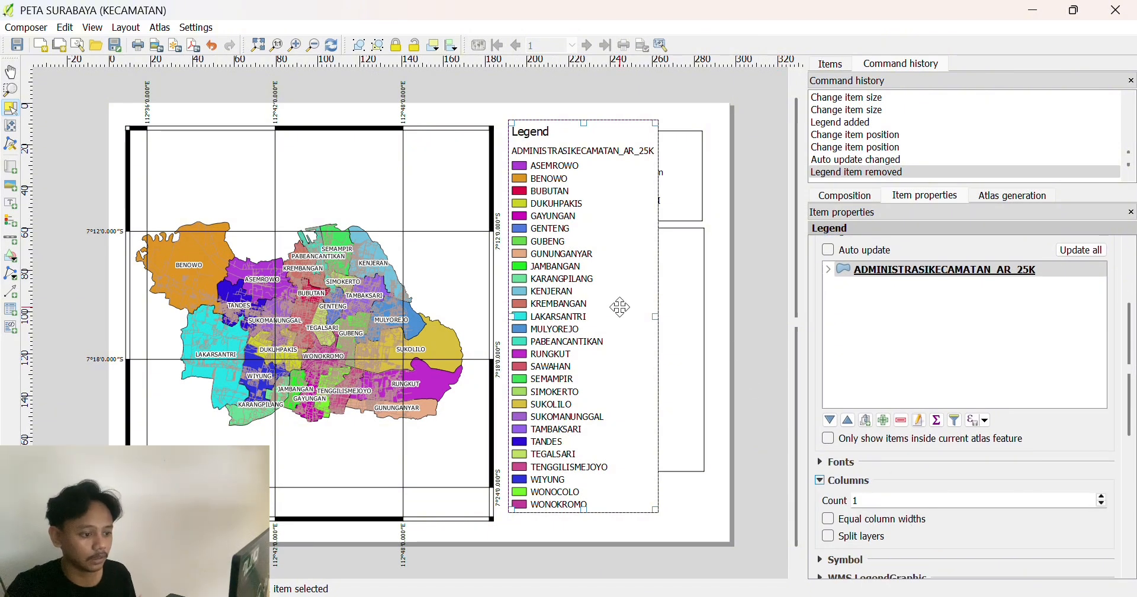
drag(656, 316, 729, 323)
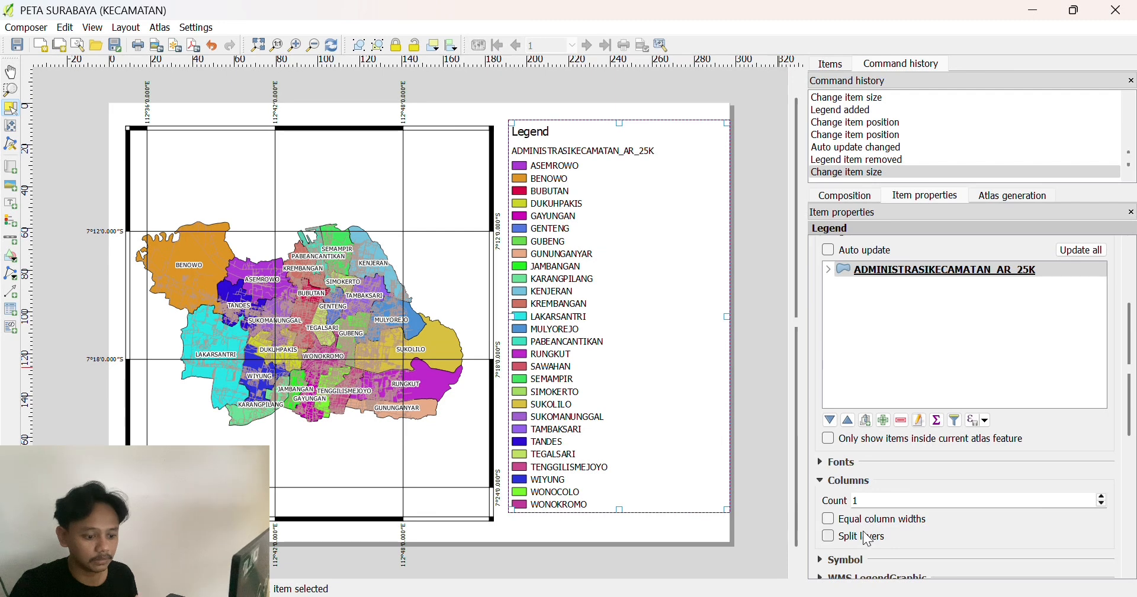
click(828, 536)
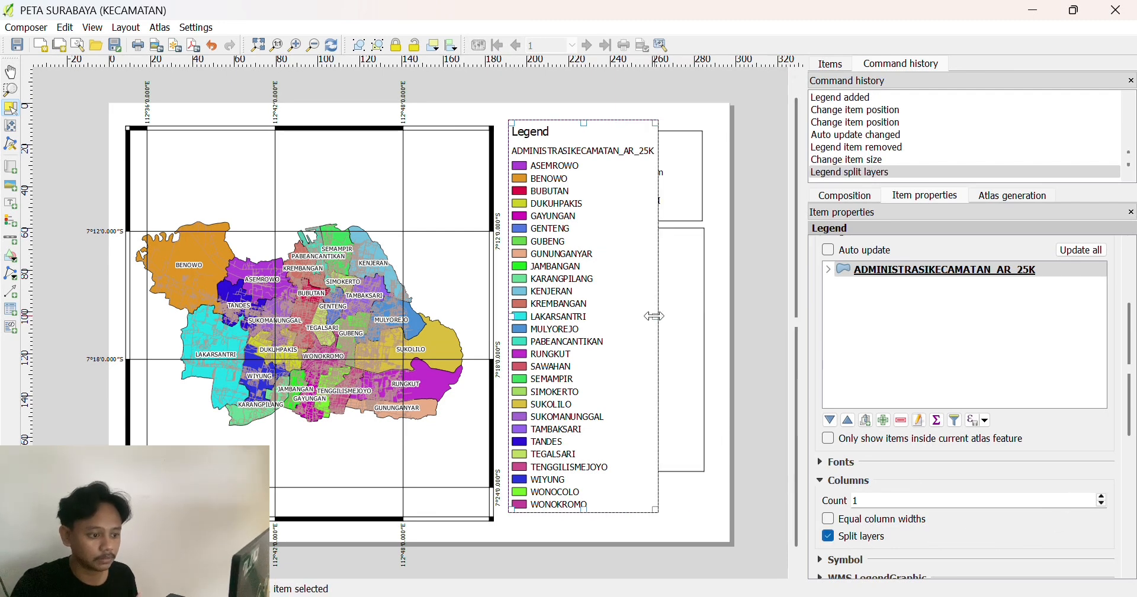
drag(655, 317, 702, 321)
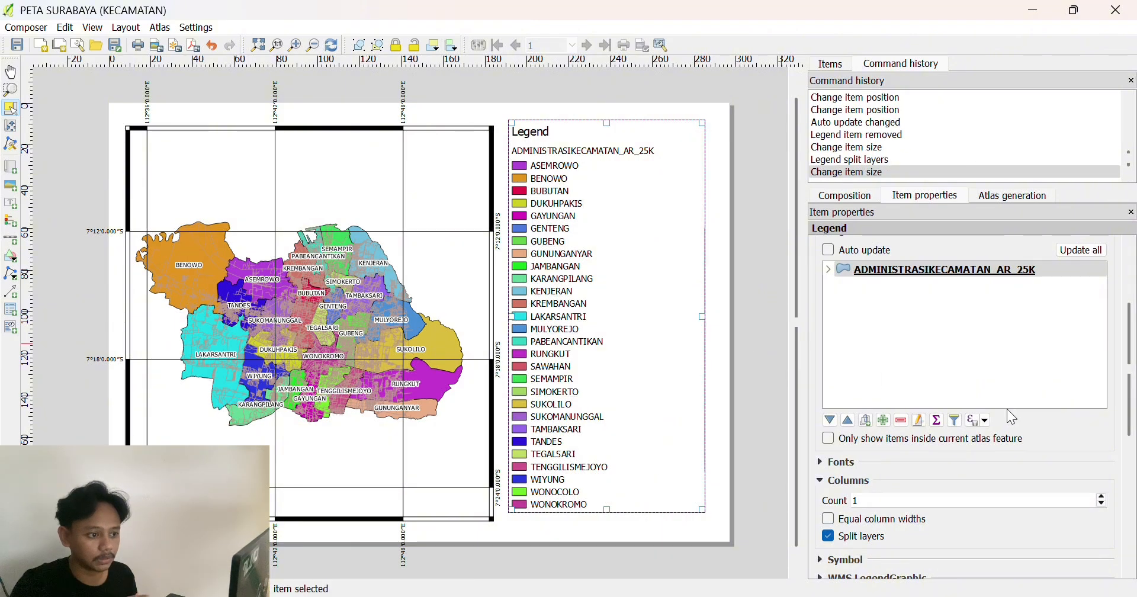
click(1101, 497)
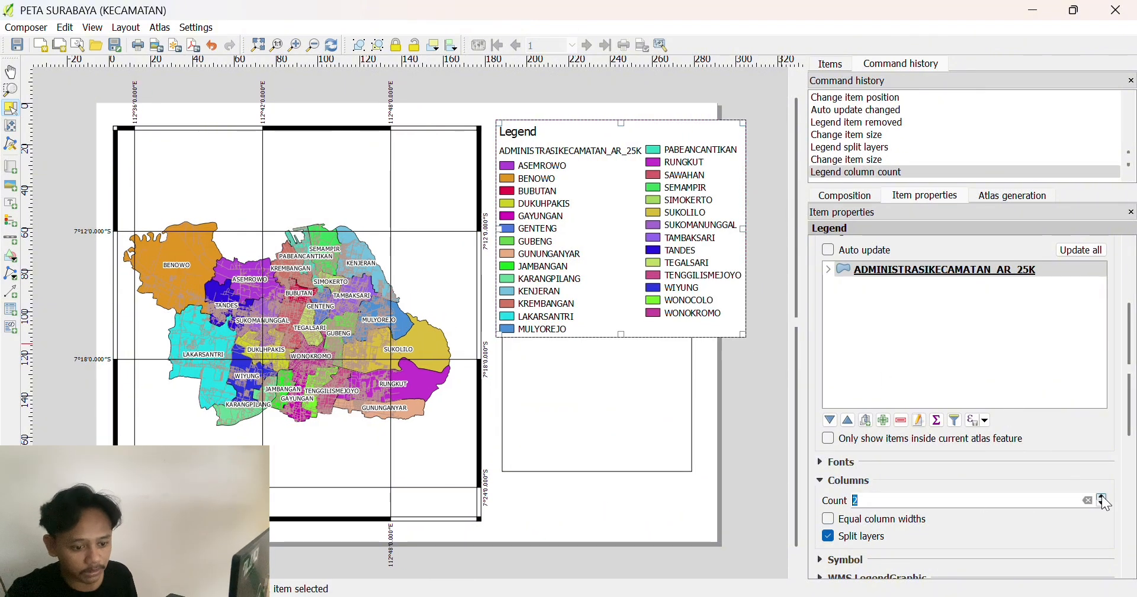
drag(689, 267, 691, 328)
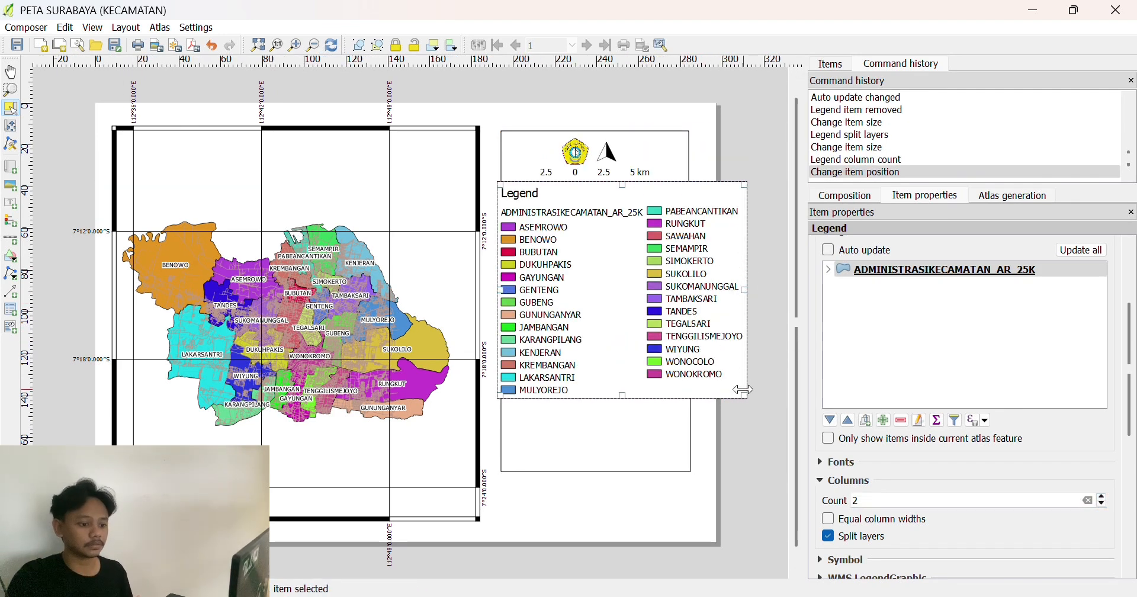
drag(745, 395, 721, 367)
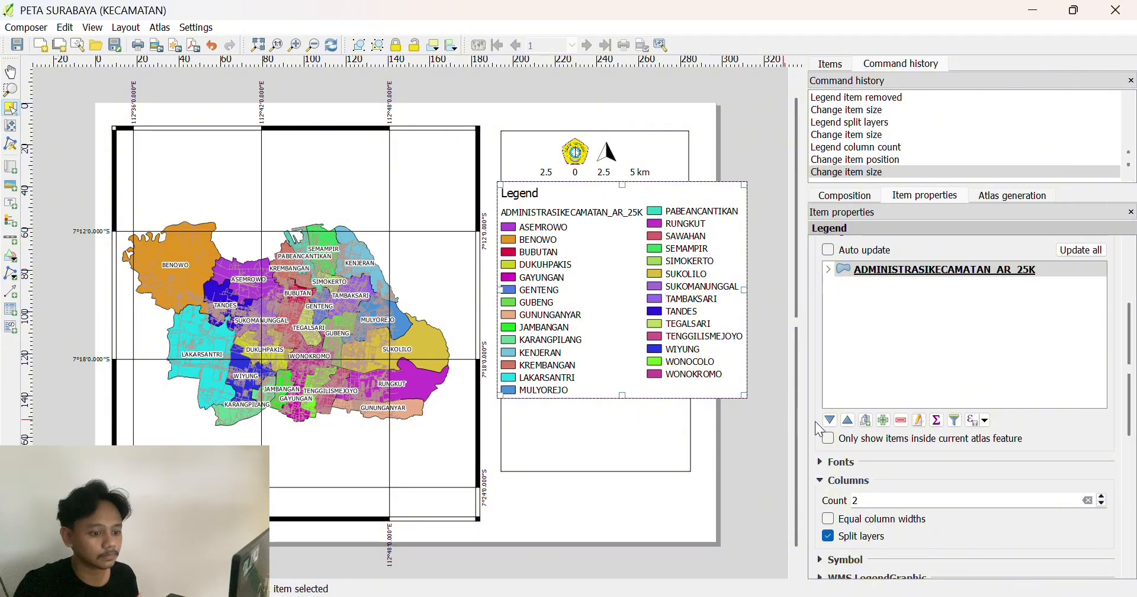
Set the legend's symbol width and height to 2.00 mm each and move the legend down over the lower rectangle.
scroll(1000, 539, down, 1)
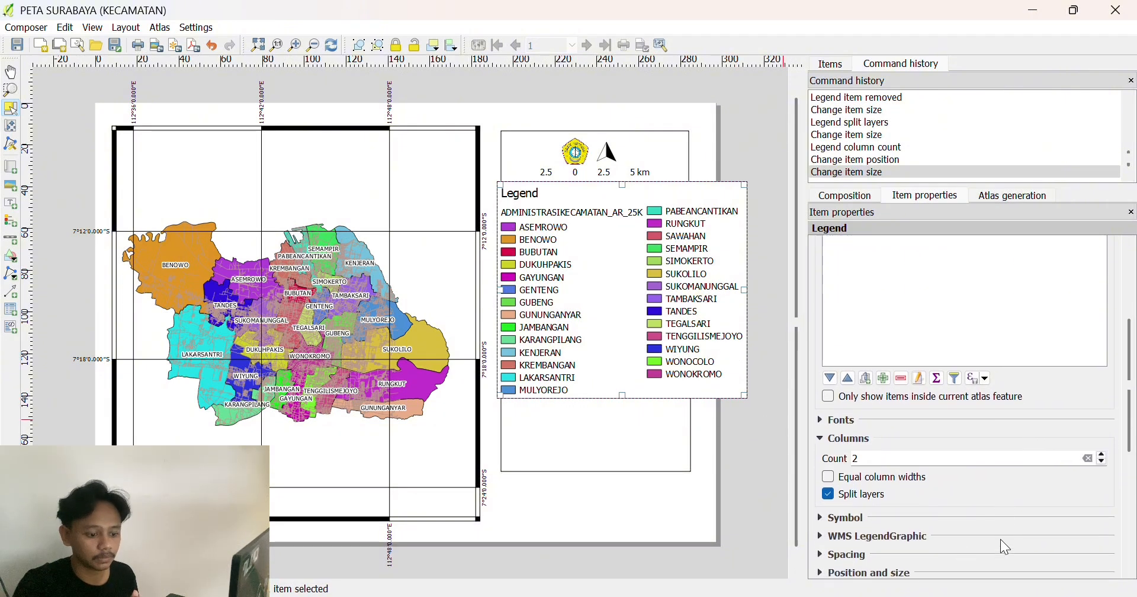
click(856, 518)
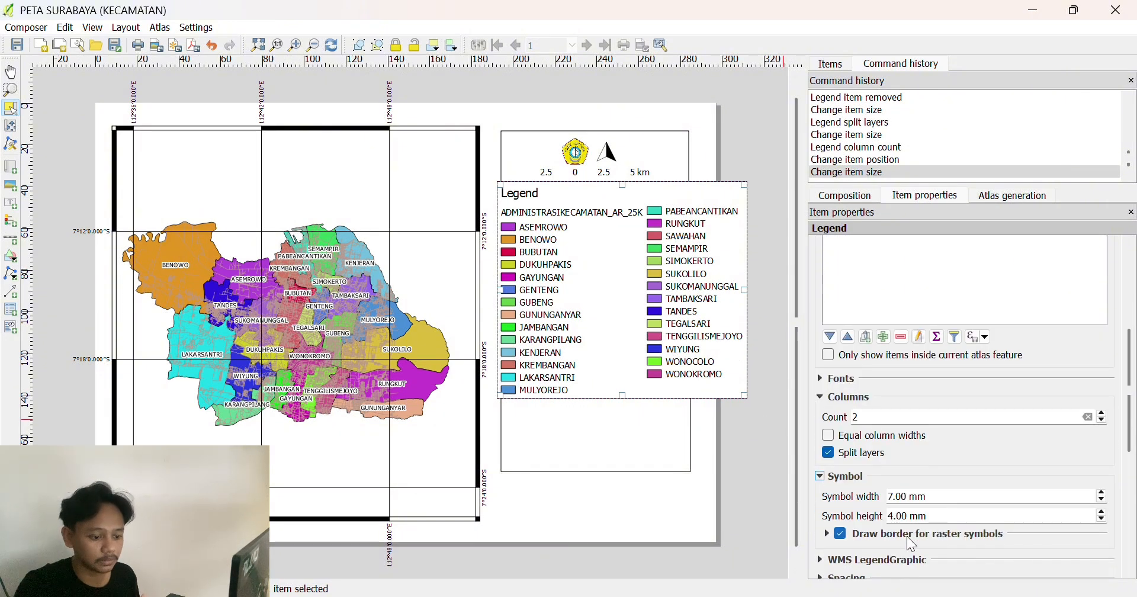
click(1103, 520)
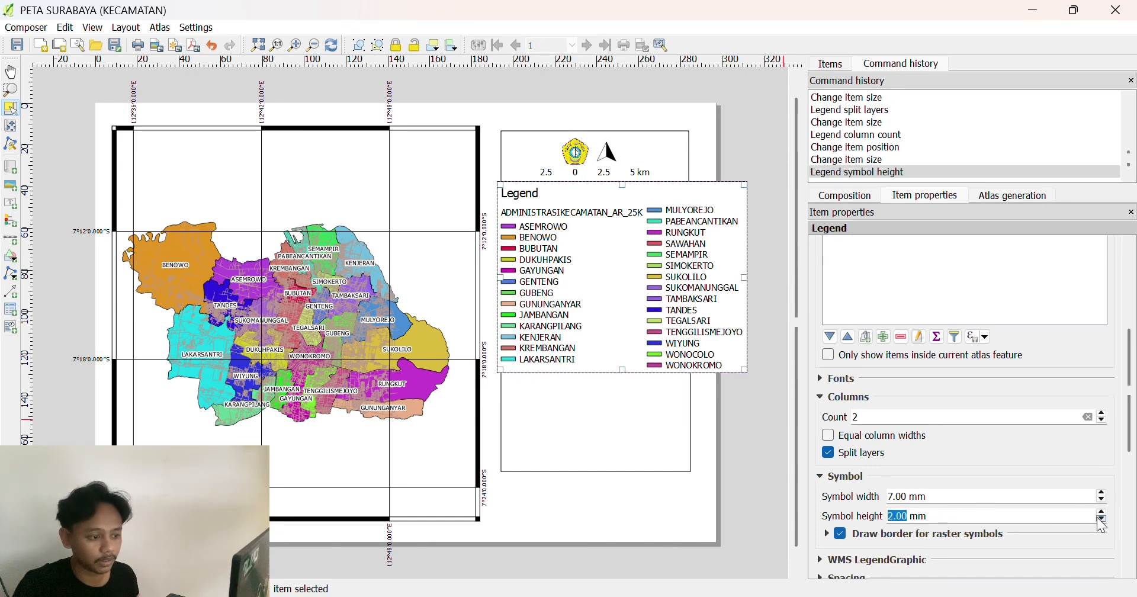
click(1103, 520)
click(1102, 520)
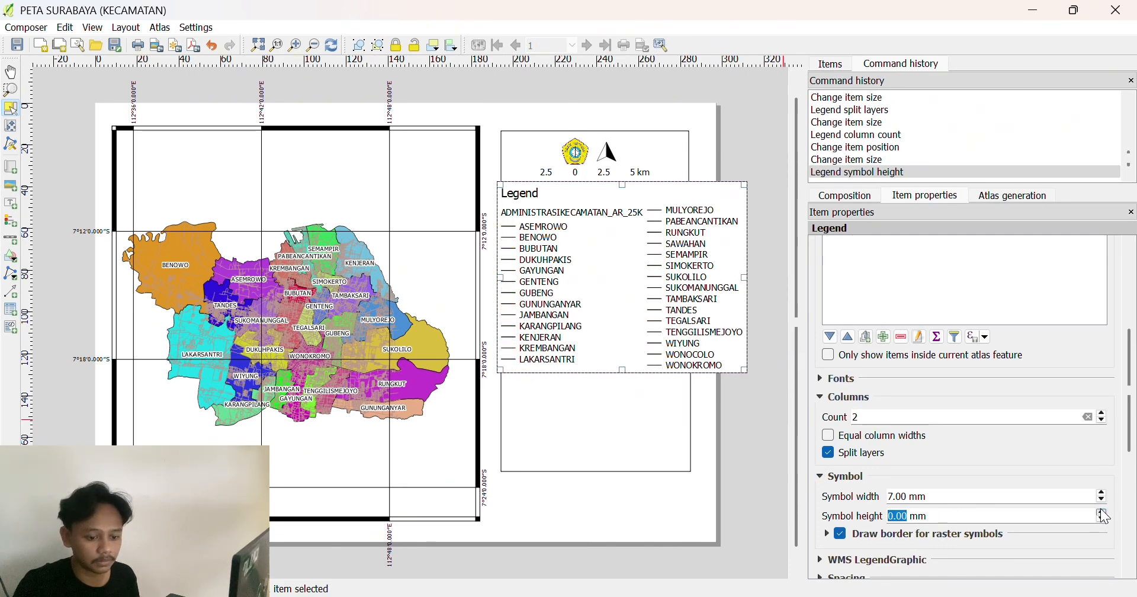
click(1103, 511)
click(1102, 512)
click(1103, 501)
click(1102, 501)
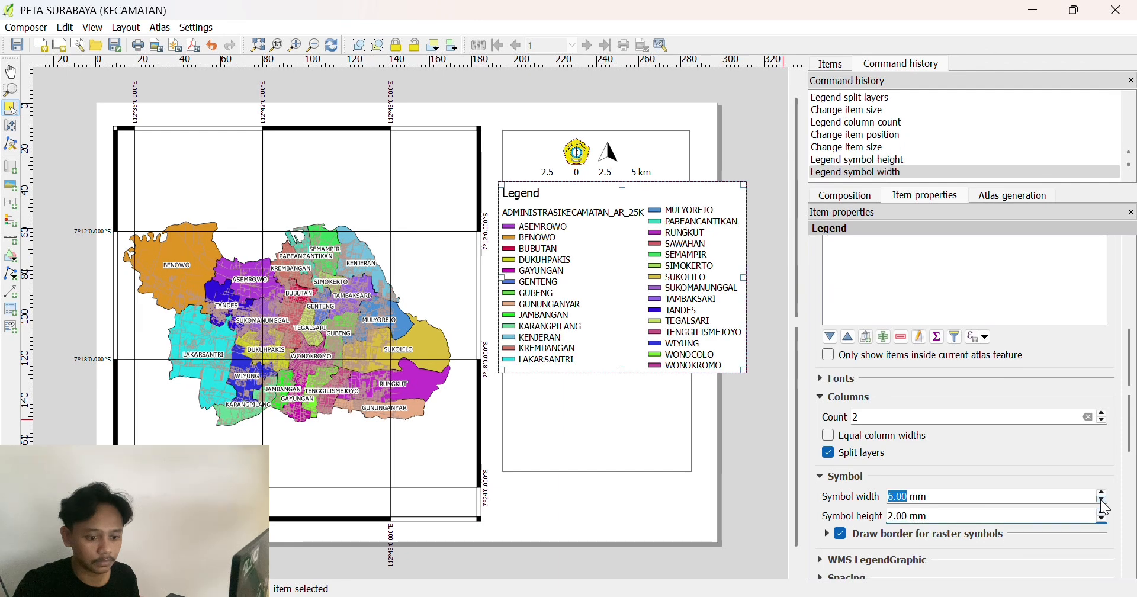
click(1102, 500)
click(1103, 501)
click(1102, 501)
click(1103, 501)
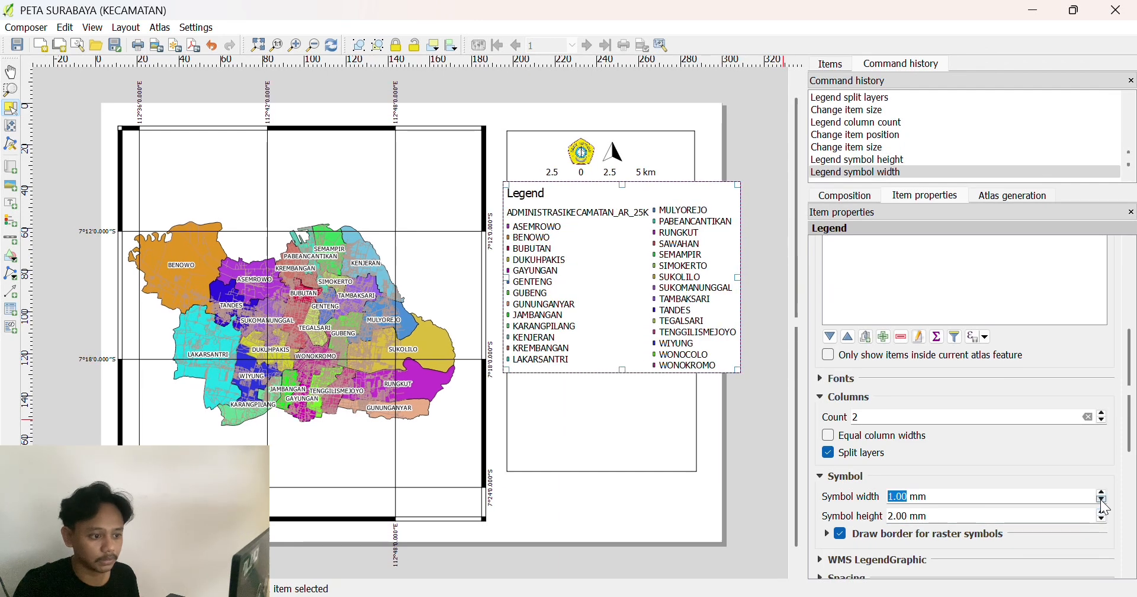
click(1102, 501)
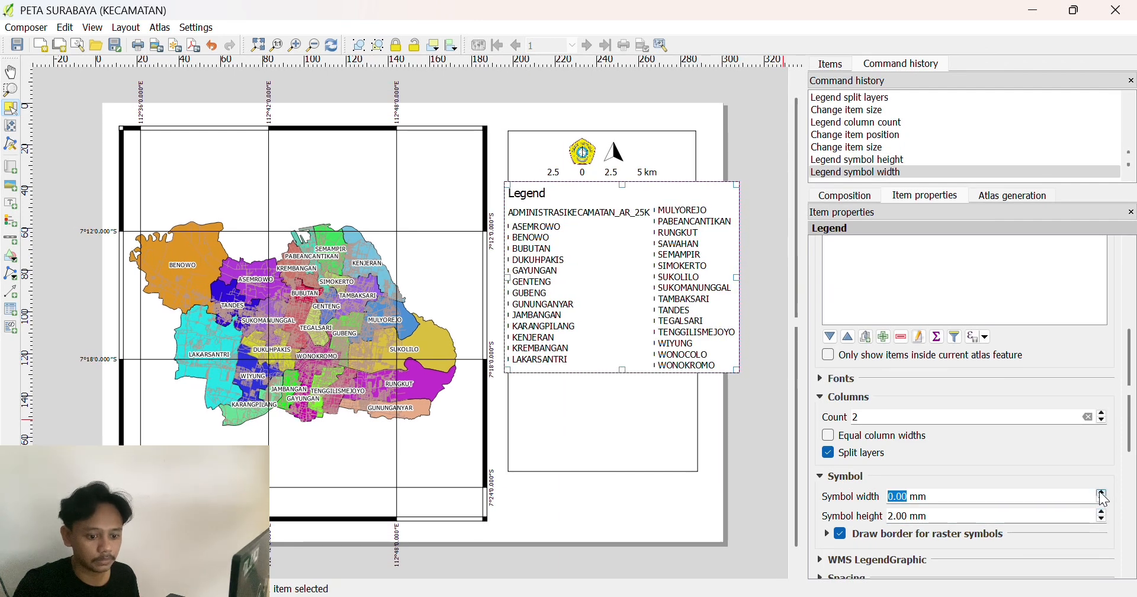
click(1102, 493)
click(1102, 493)
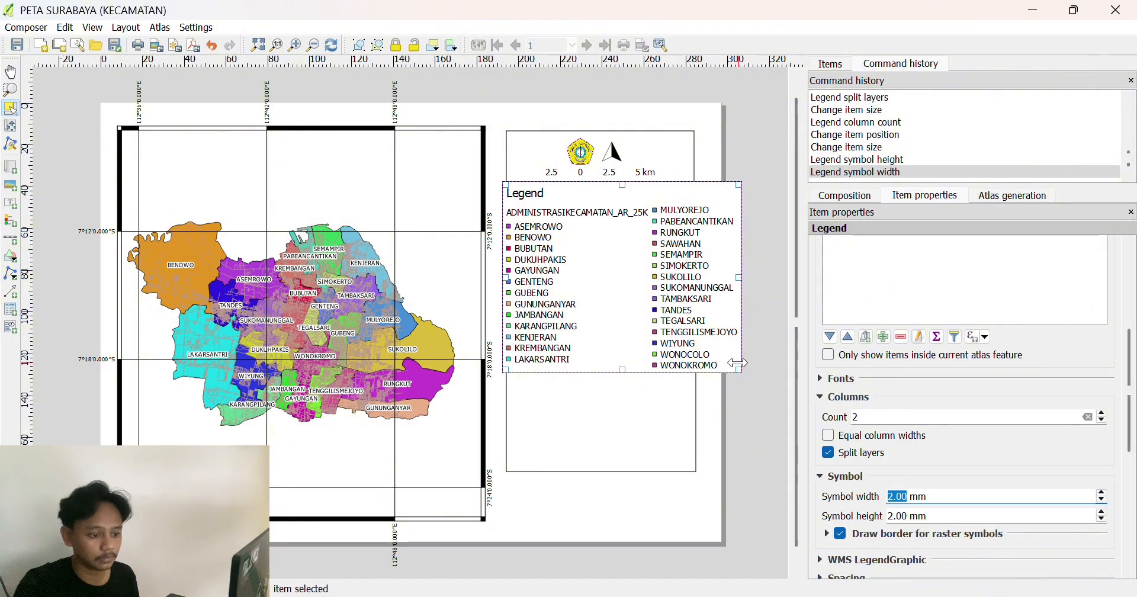
drag(637, 296, 637, 355)
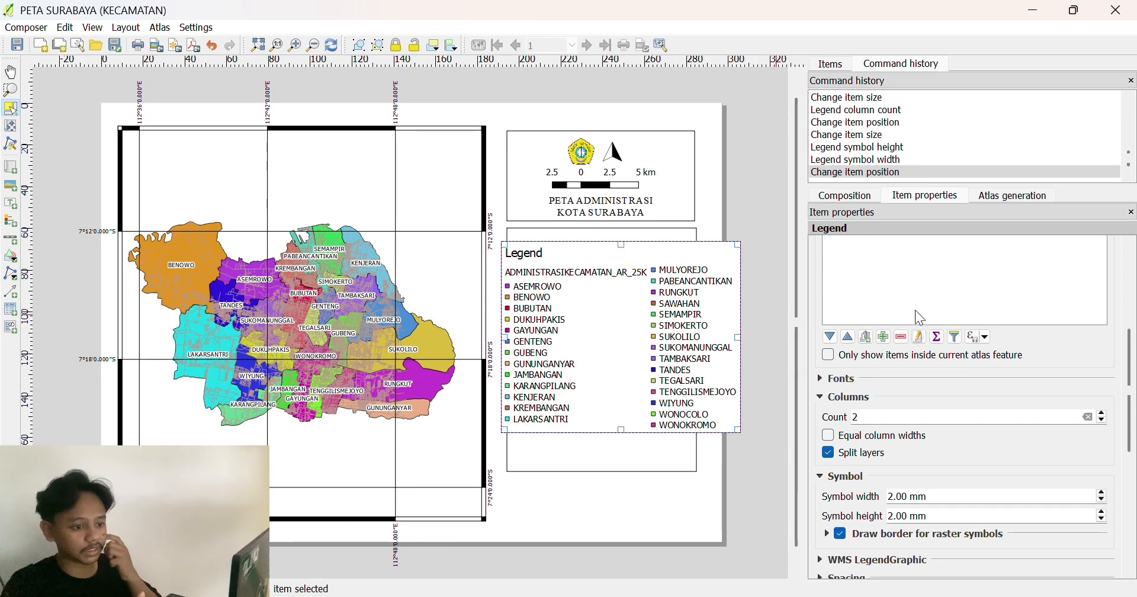
Rename the legend's ADMINISTRASIKECAMATAN_AR_25K entry to PETA SURABAYA.
scroll(915, 310, up, 3)
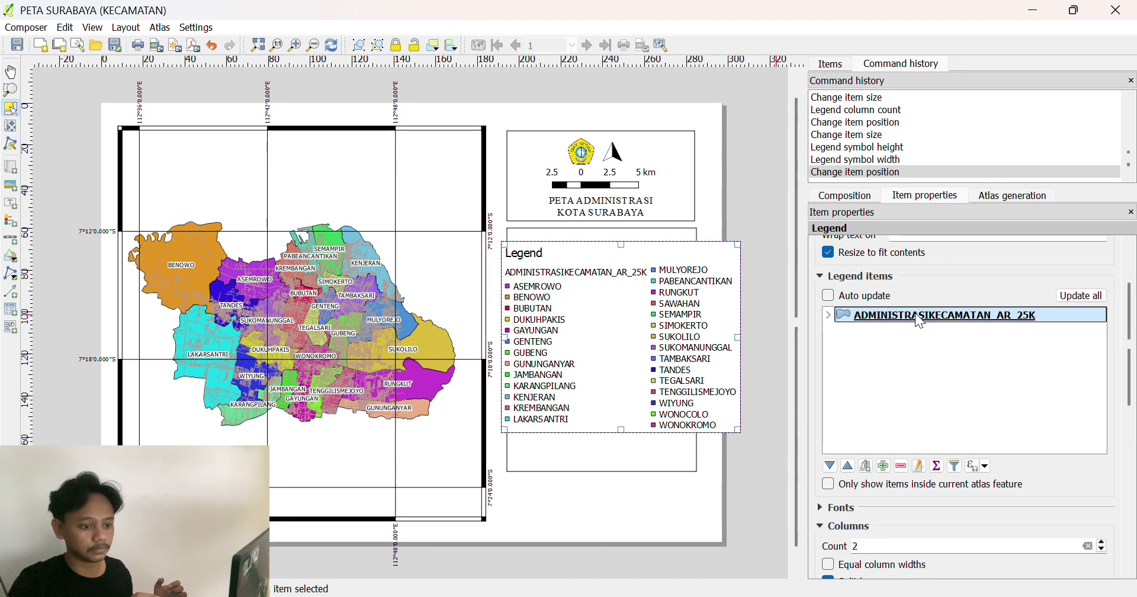
double_click(921, 315)
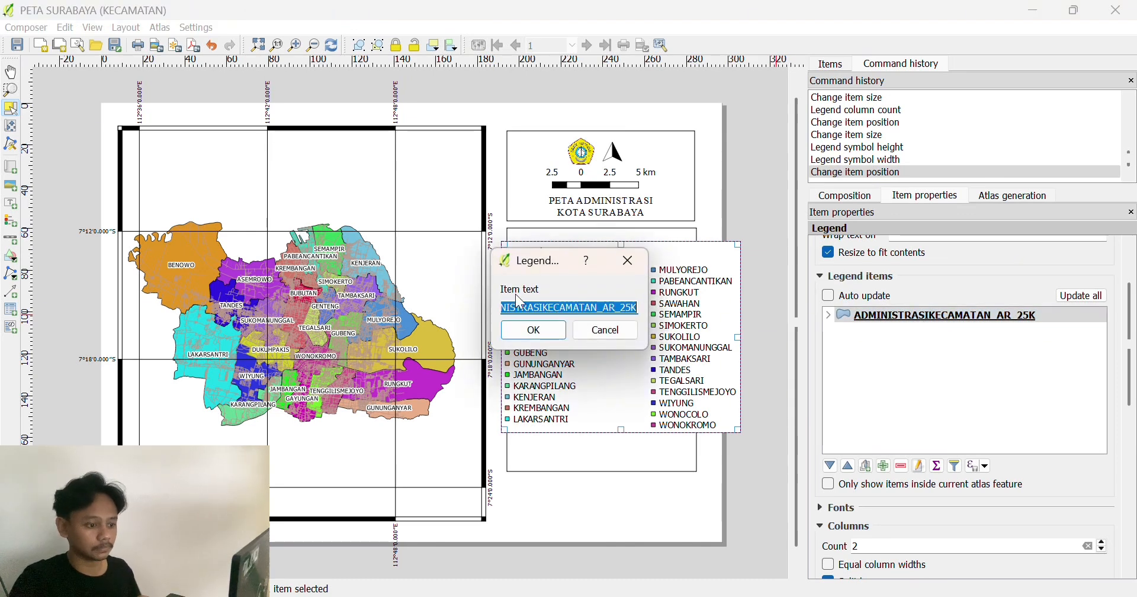
text(P)
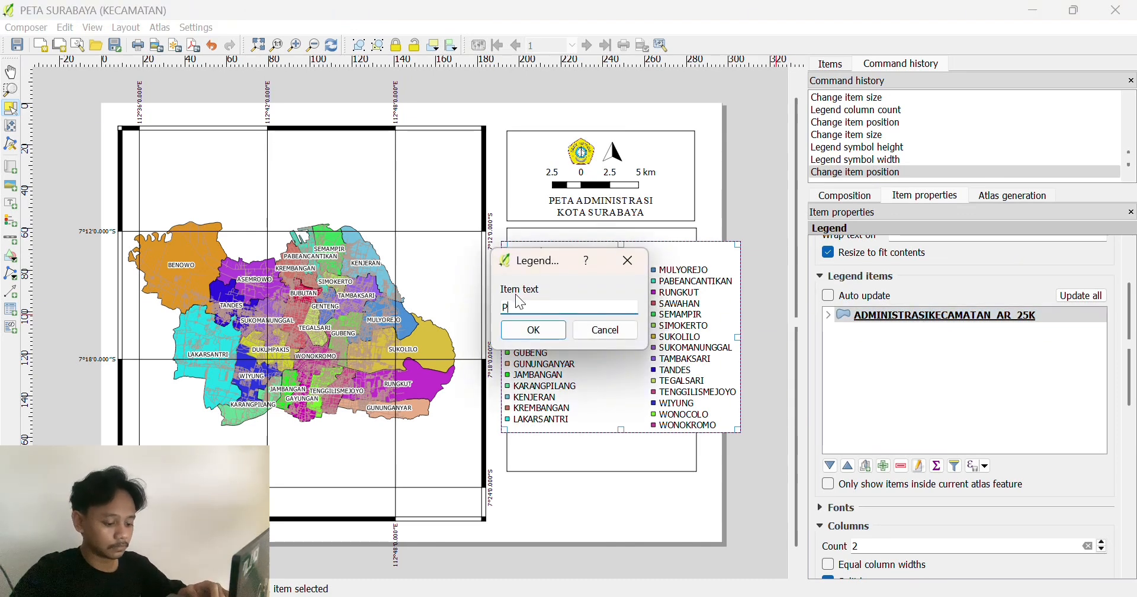
text(ETA ADMI)
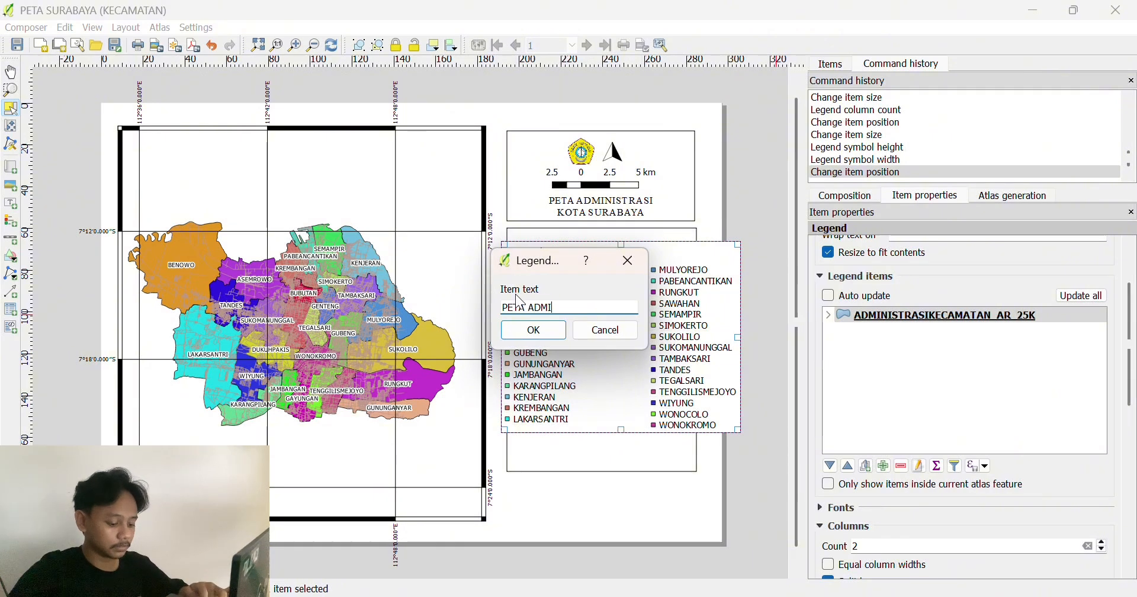
key(BackSpace)
key(BackSpace)
key(BackSpace)
key(BackSpace)
text(S)
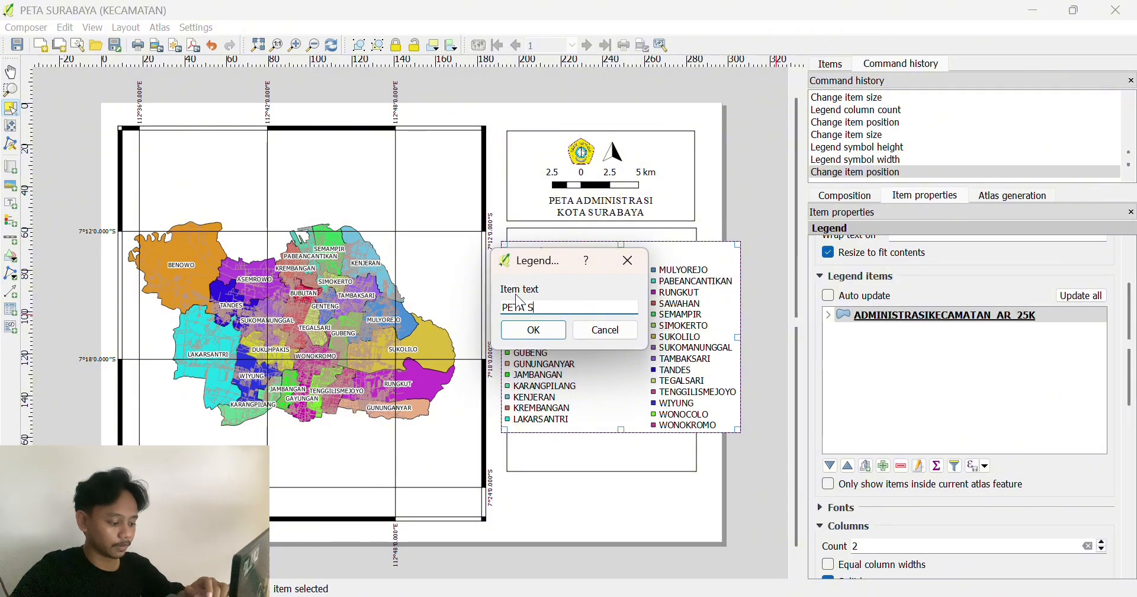
text(URABAYA)
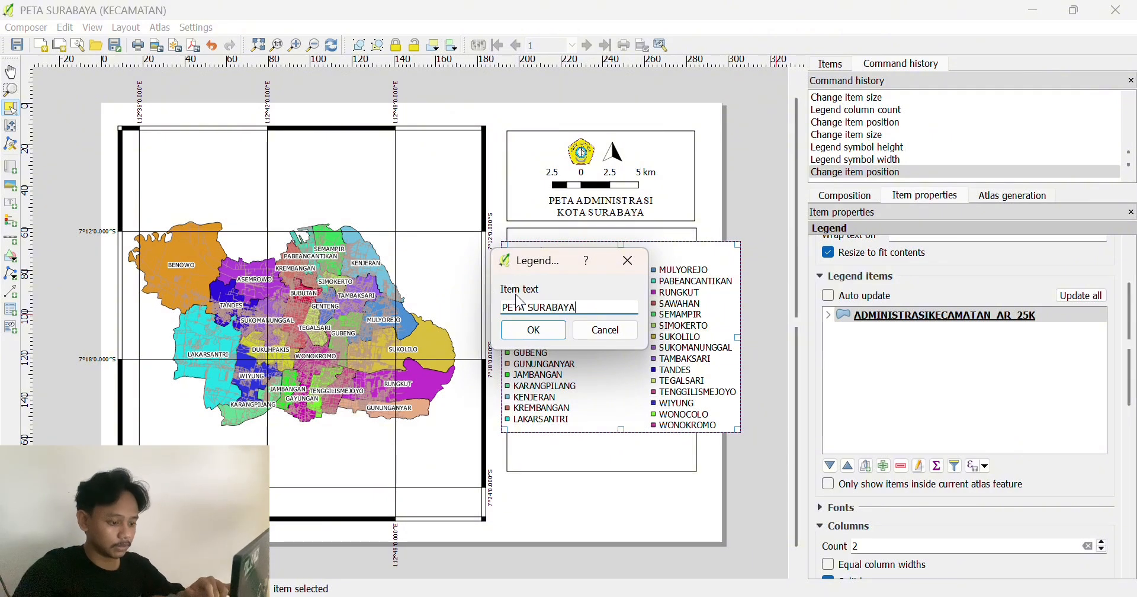
click(526, 327)
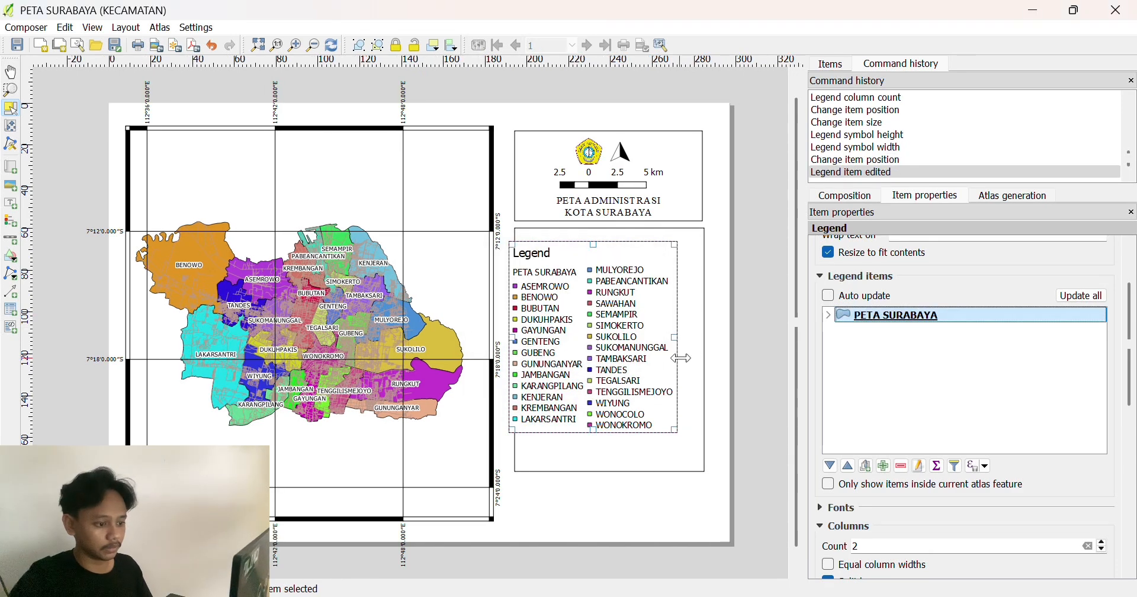
Position the legend inside the lower rectangle and shorten the rectangle to about 97 mm so it closely frames the entries.
click(723, 360)
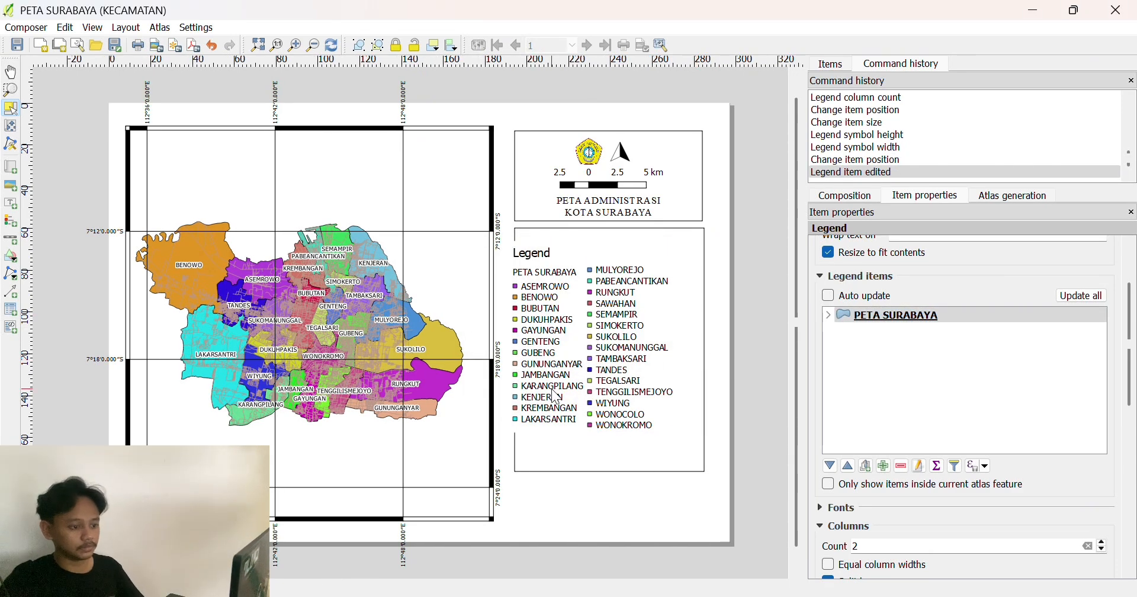
drag(555, 397, 578, 372)
click(601, 461)
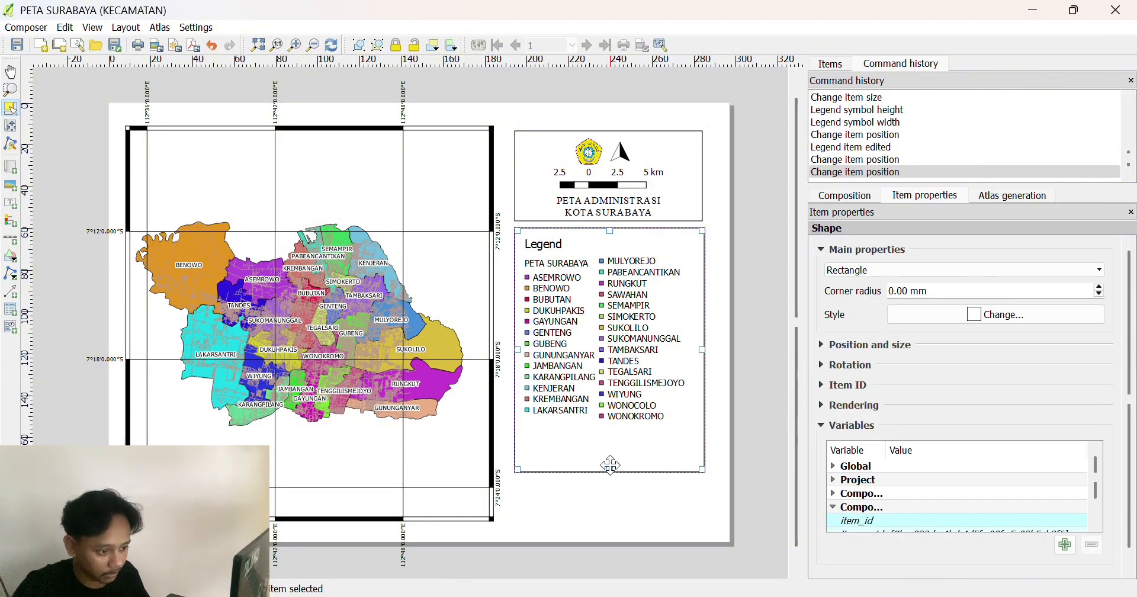
drag(611, 468, 610, 428)
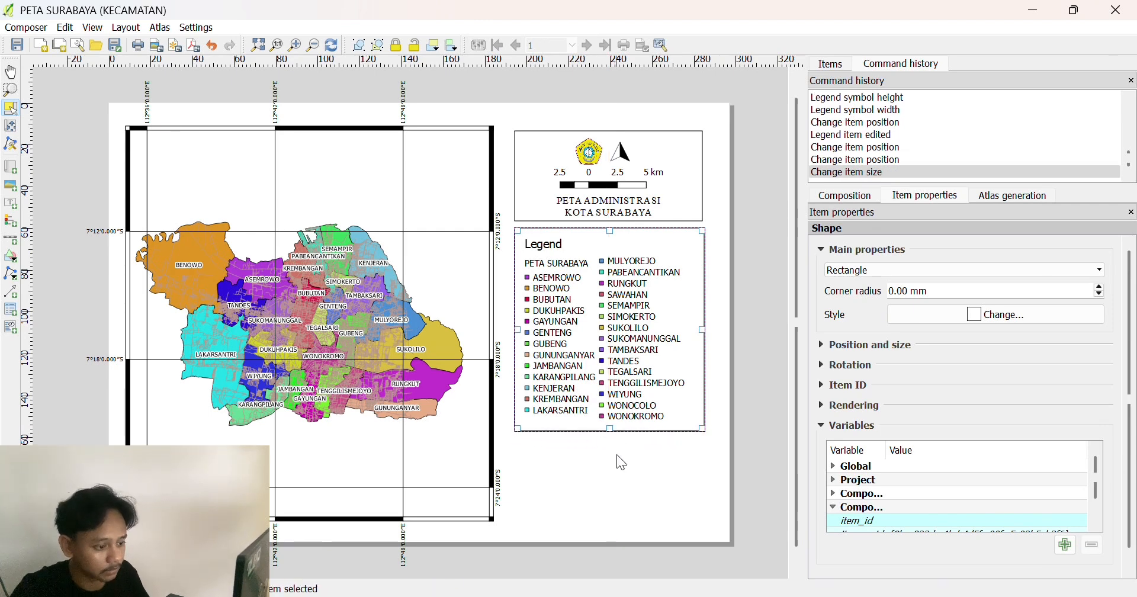
click(617, 456)
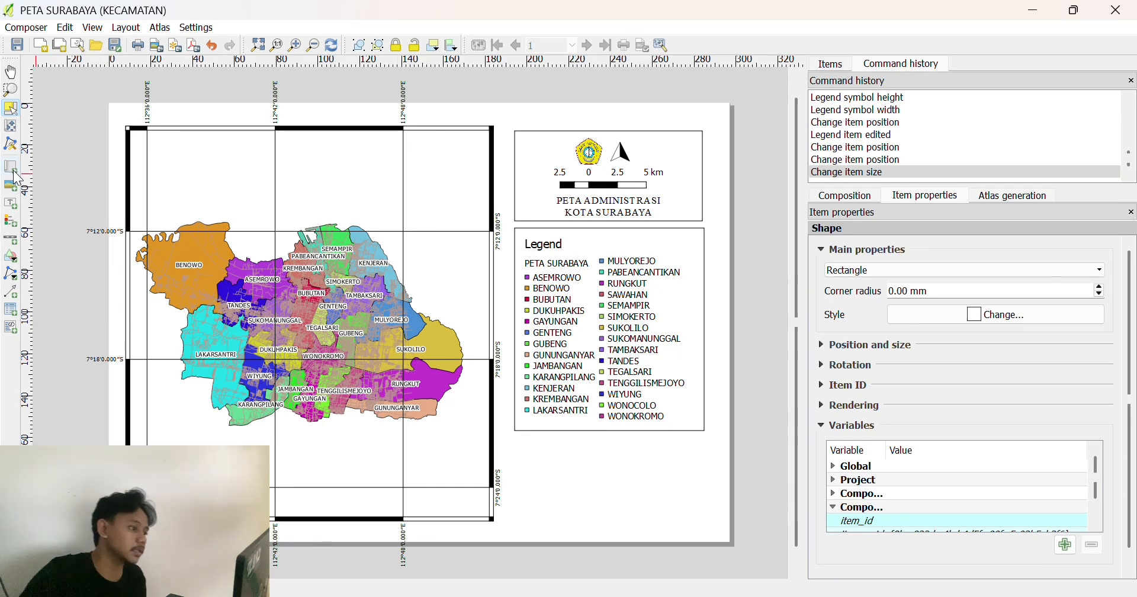
Draw a rectangle about 91 mm wide and 34 mm tall just below the legend box, roughly aligned with its sides.
click(9, 261)
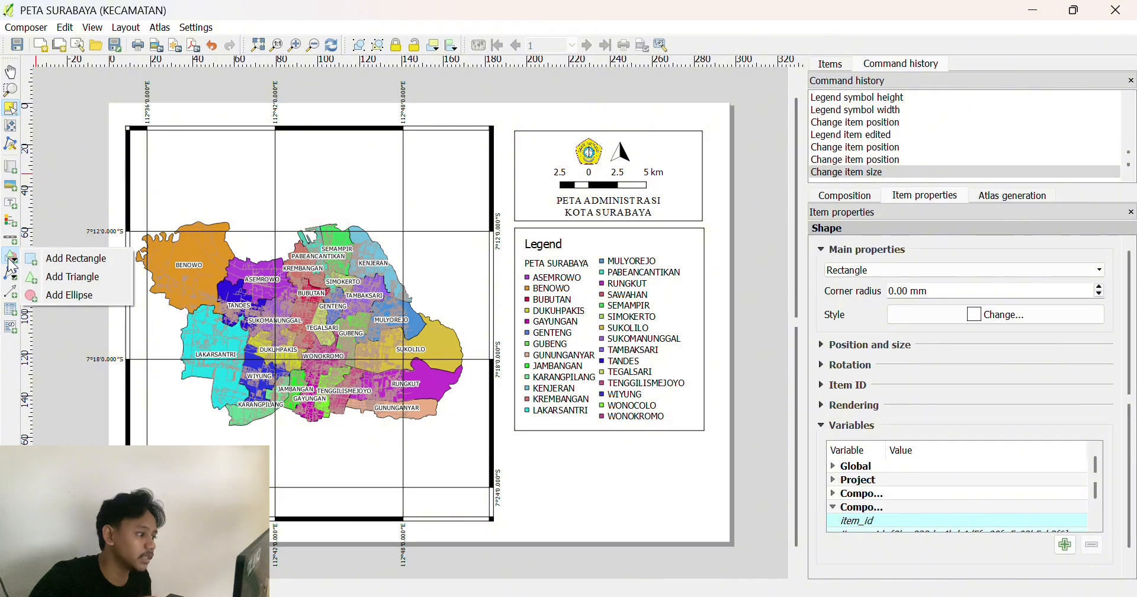
click(90, 263)
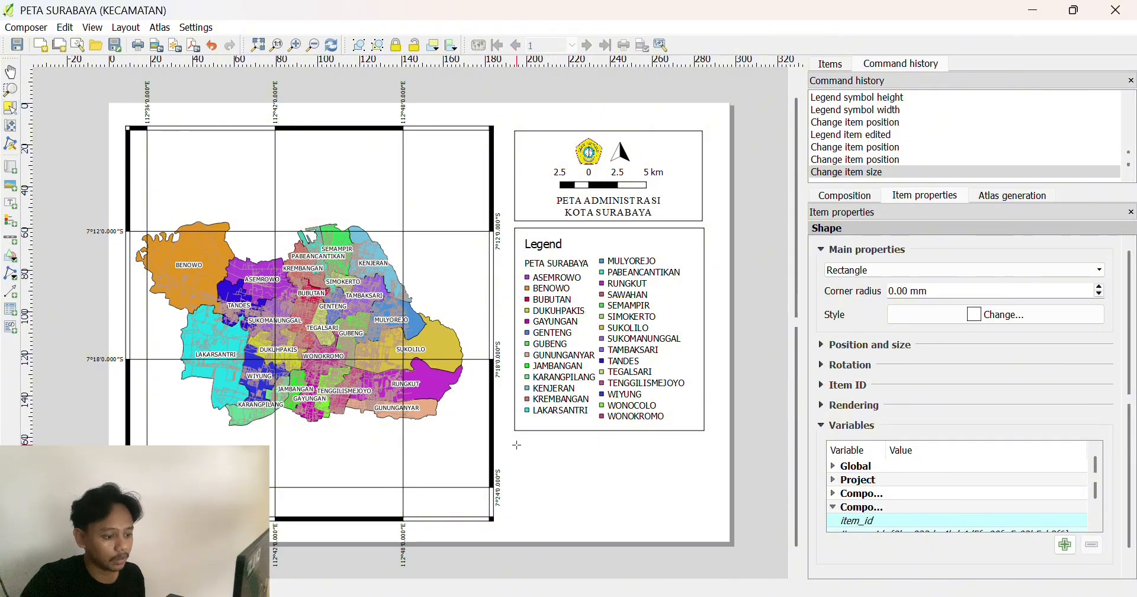
mouse_move(667, 472)
mouse_down()
mouse_move(705, 491)
mouse_move(705, 514)
mouse_up()
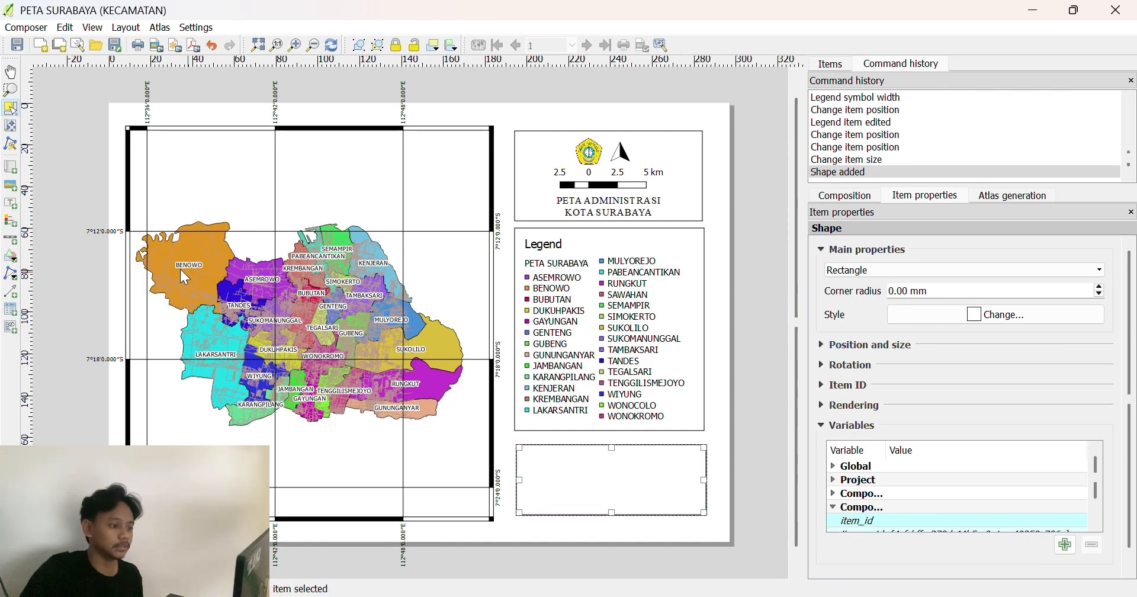
Add a label about 74 mm wide and 21 mm tall inside the rectangle below the legend, with the author's full name as its first line.
click(12, 205)
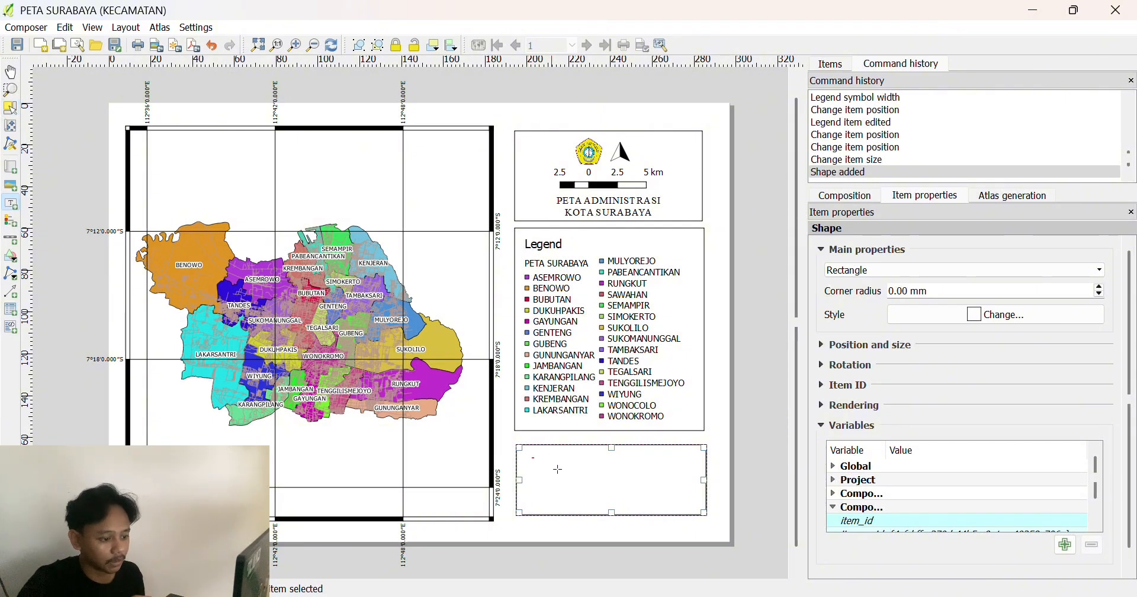
drag(533, 457, 687, 502)
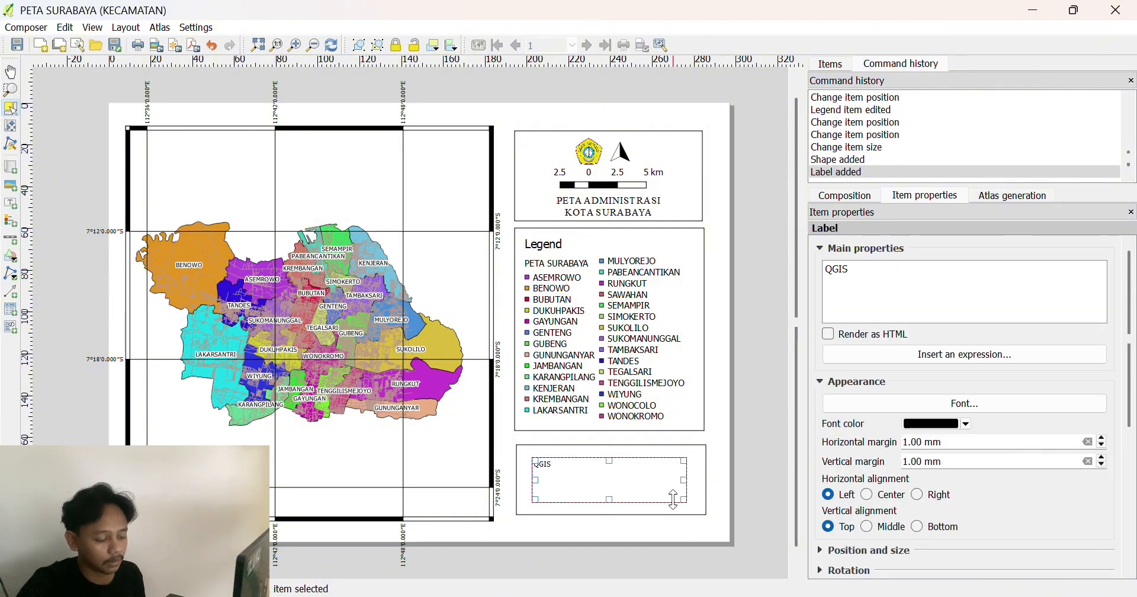
double_click(887, 268)
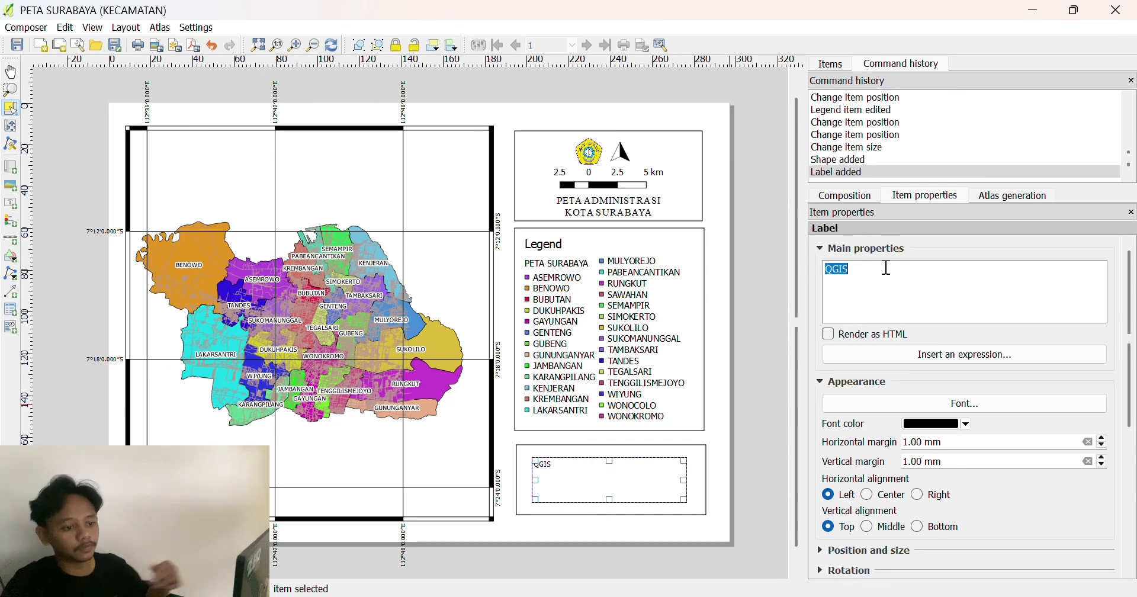
key(BackSpace)
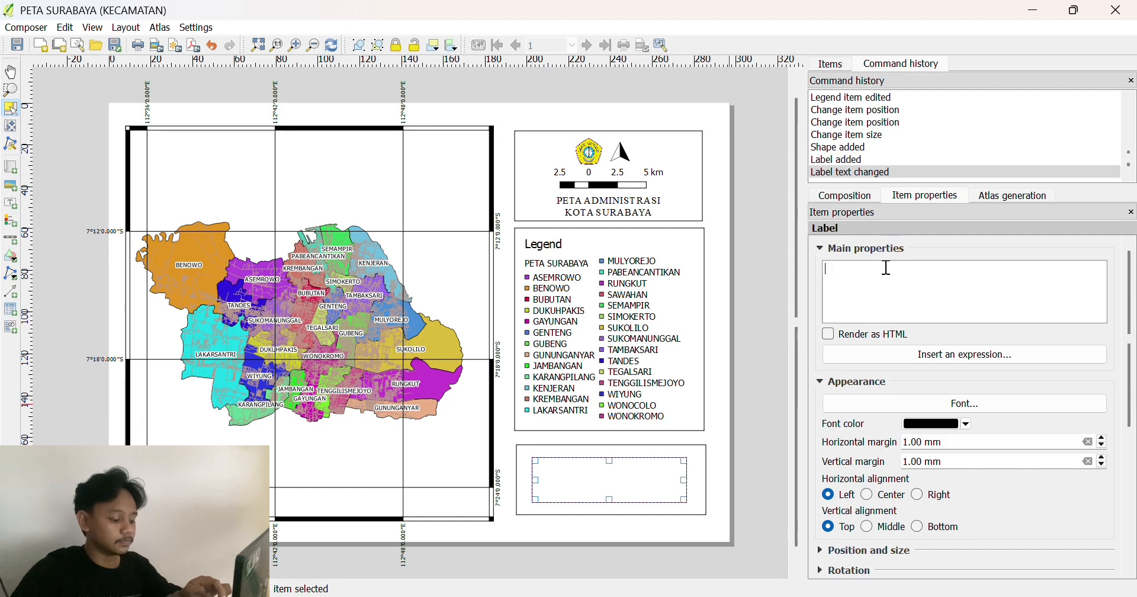
text(DEAVNO)
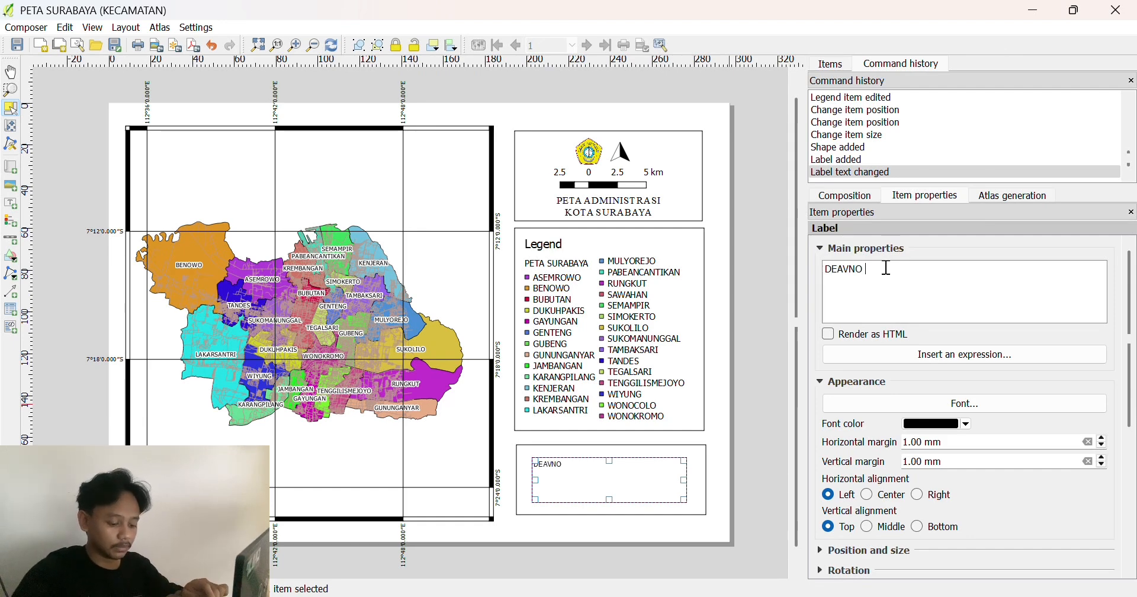
text( ARKYA)
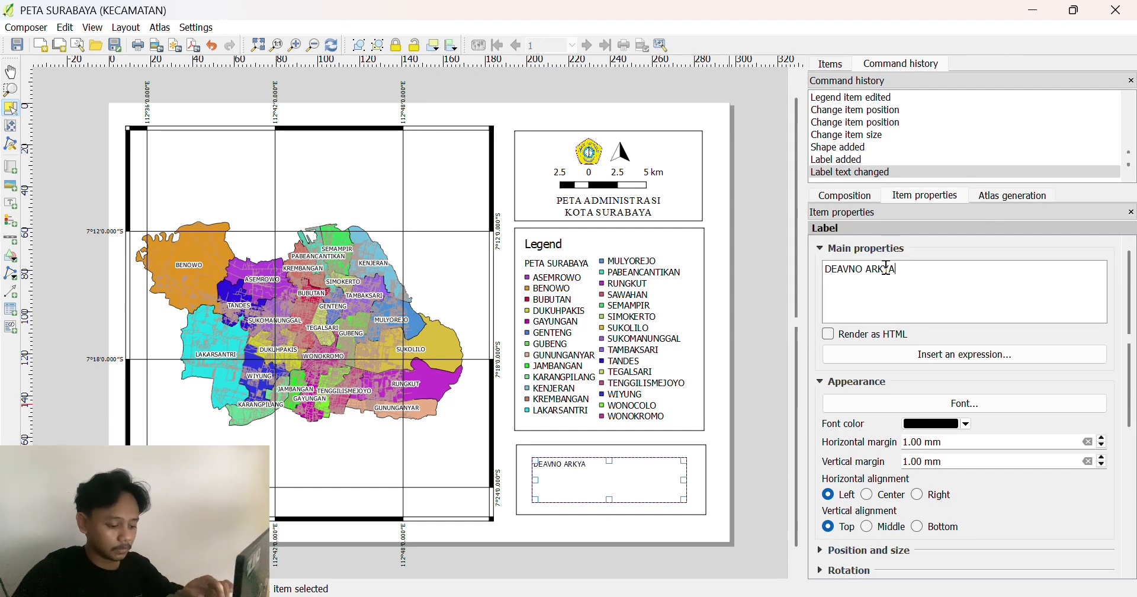
text(N REVALDO)
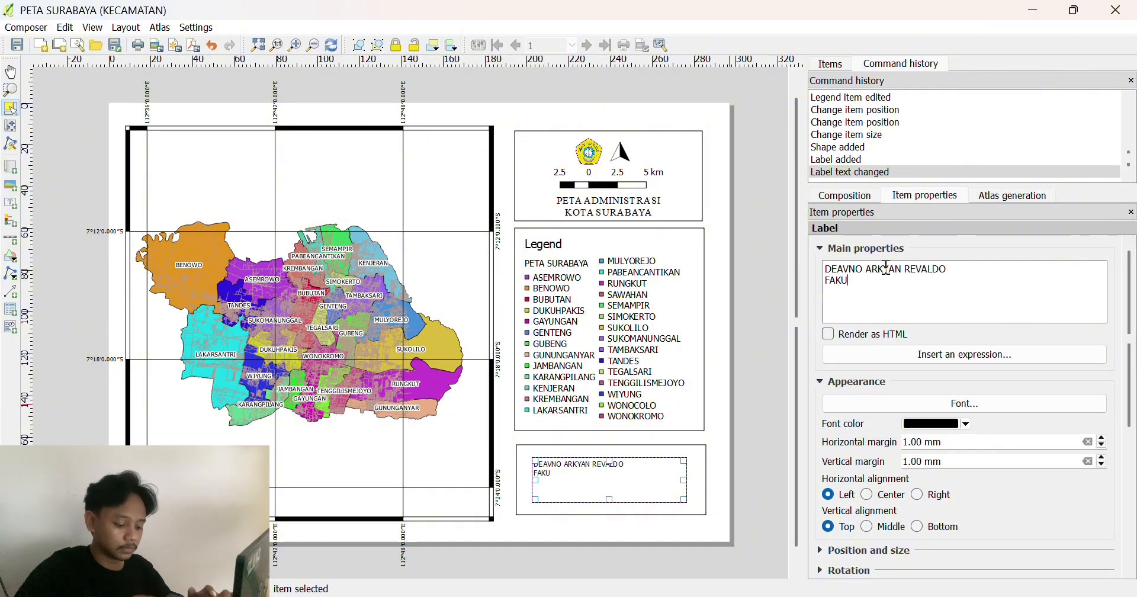
Add the lines FAKULTAS PERTANIAN PRODI AGROEKOTEKNOLOGI and UNIVERSITAS TRUNOJOYO MADURA under the name in the label.
text(LTAS)
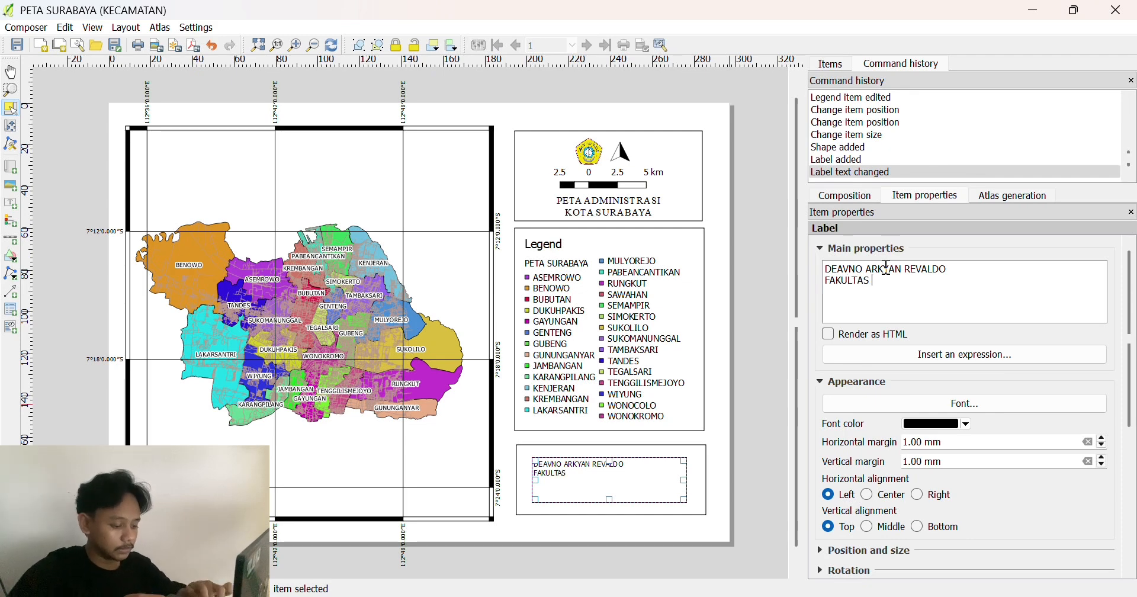
text( PERTA)
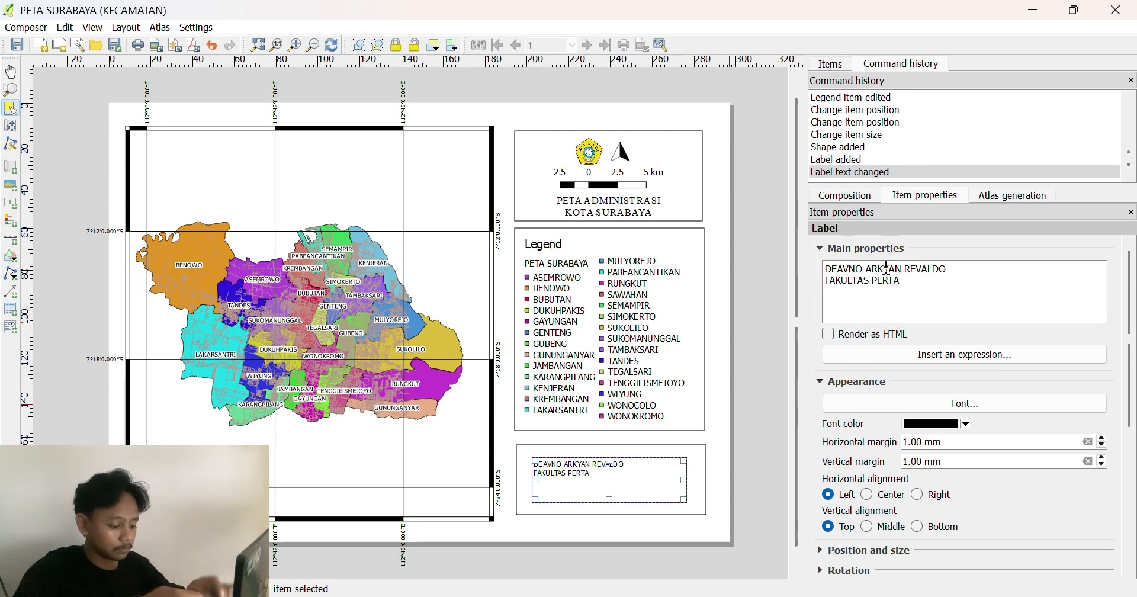
text(NIAN PRODI)
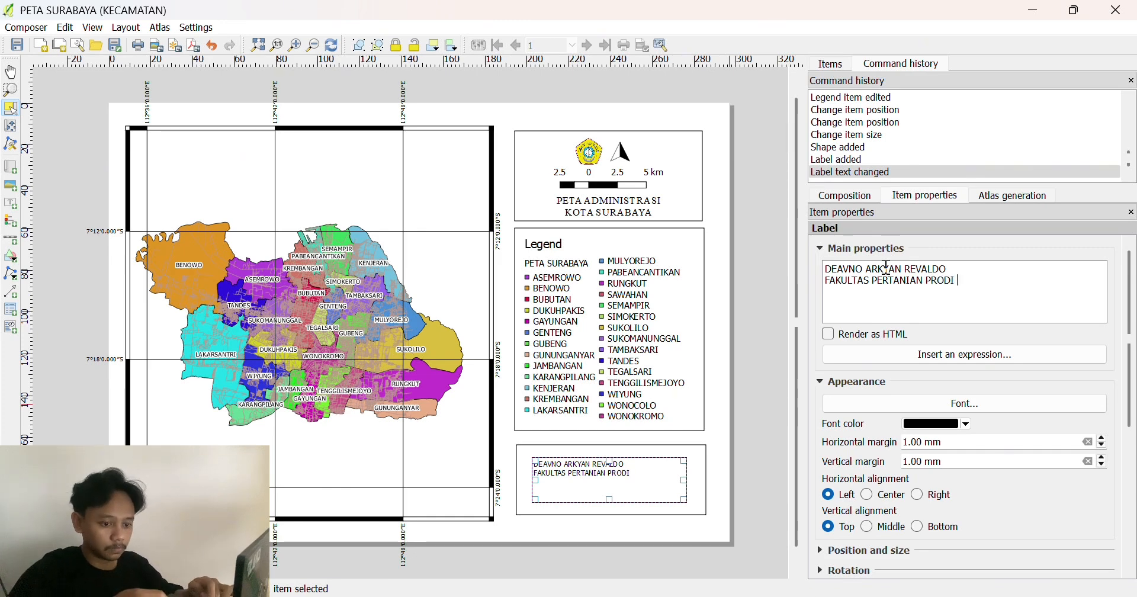
text( AGROEK)
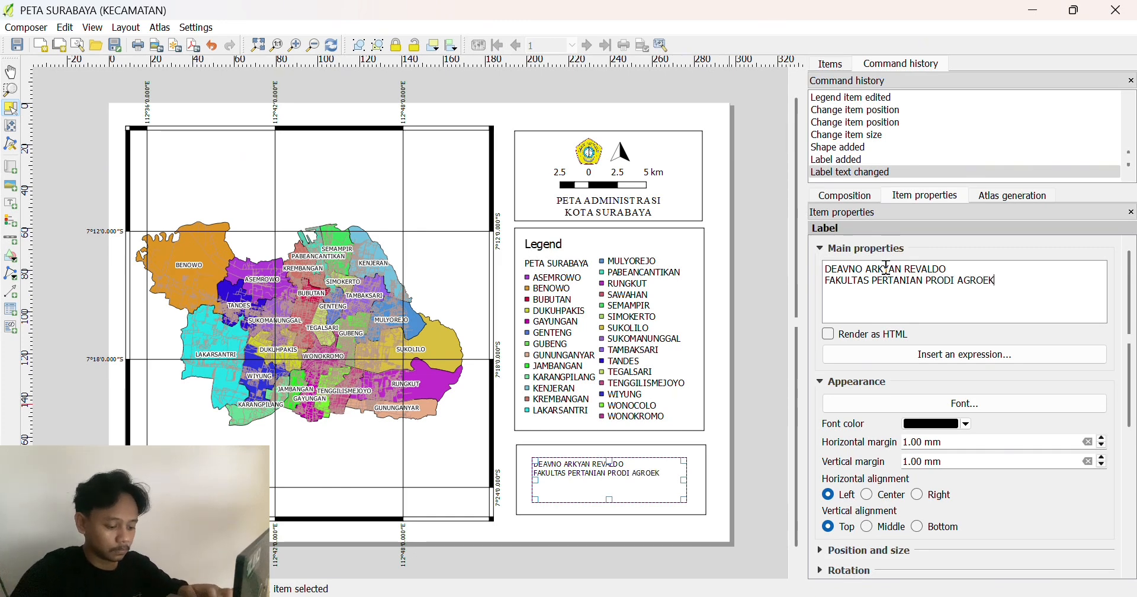
text(OTEKNOLOG)
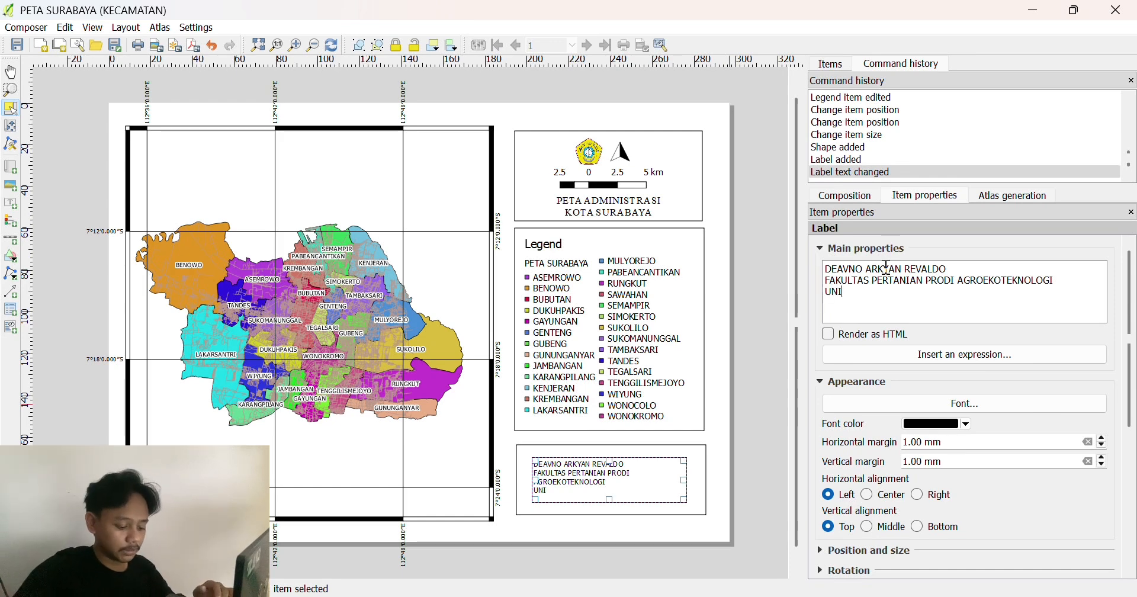
text(ITA)
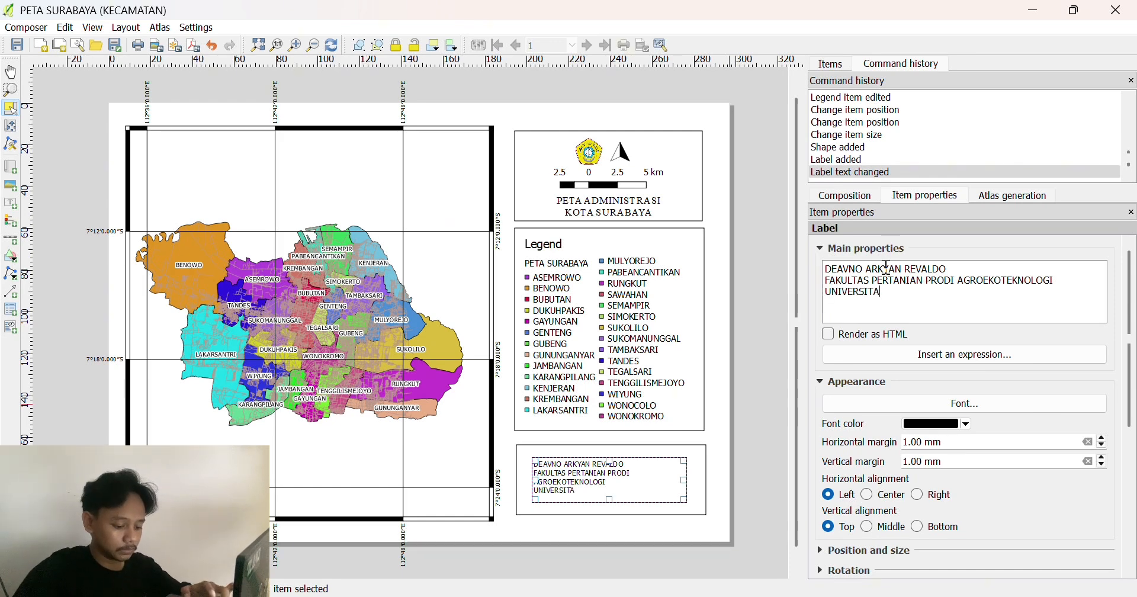
text(S TRUN)
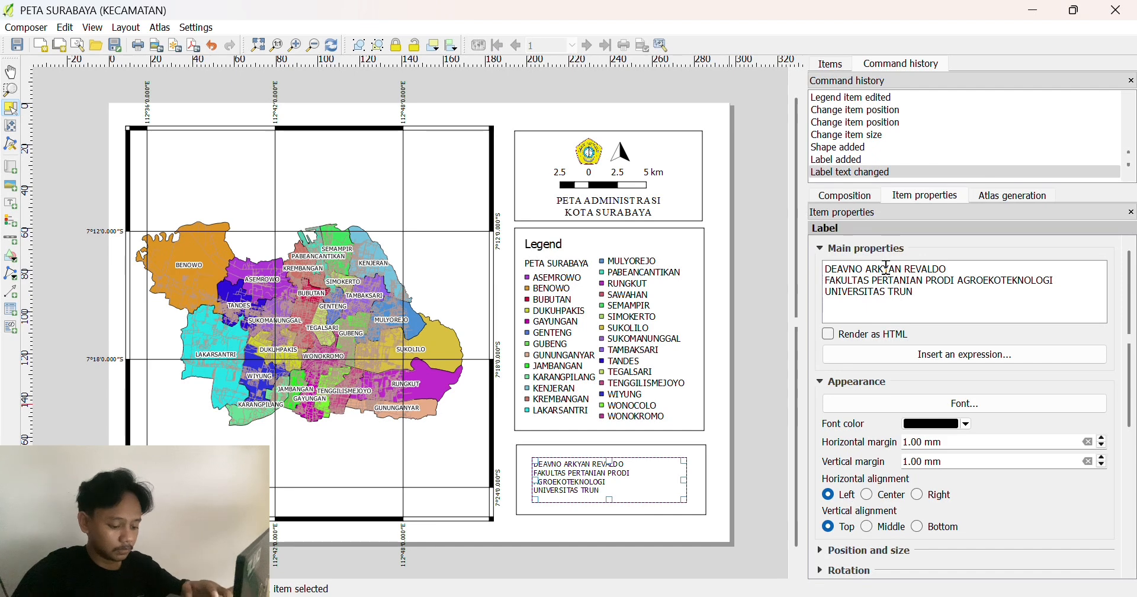
text(OJOYO MADU)
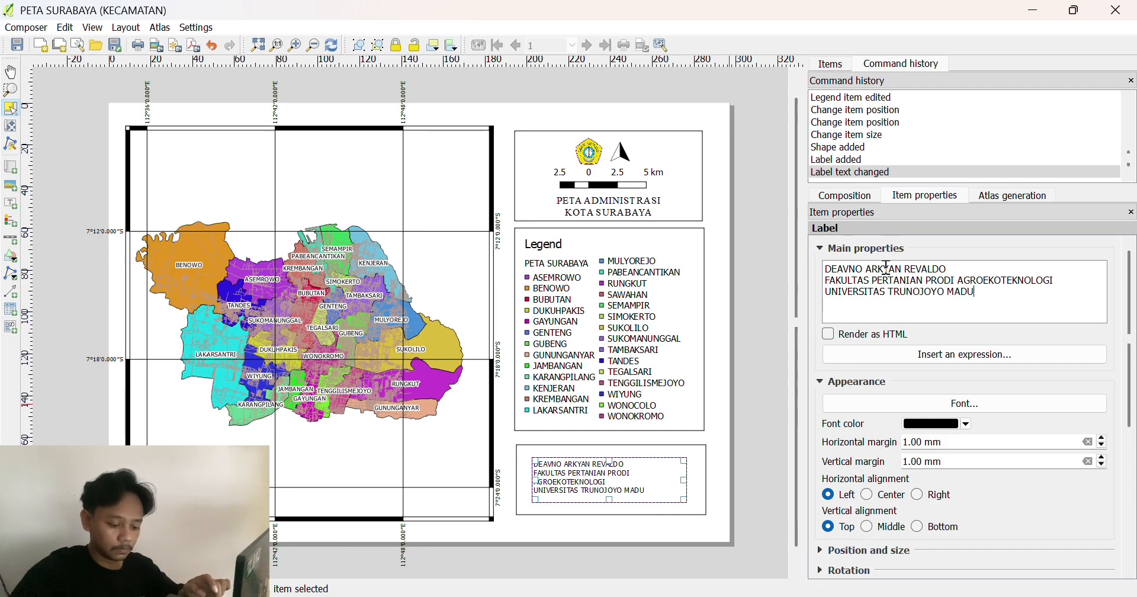
text(RA)
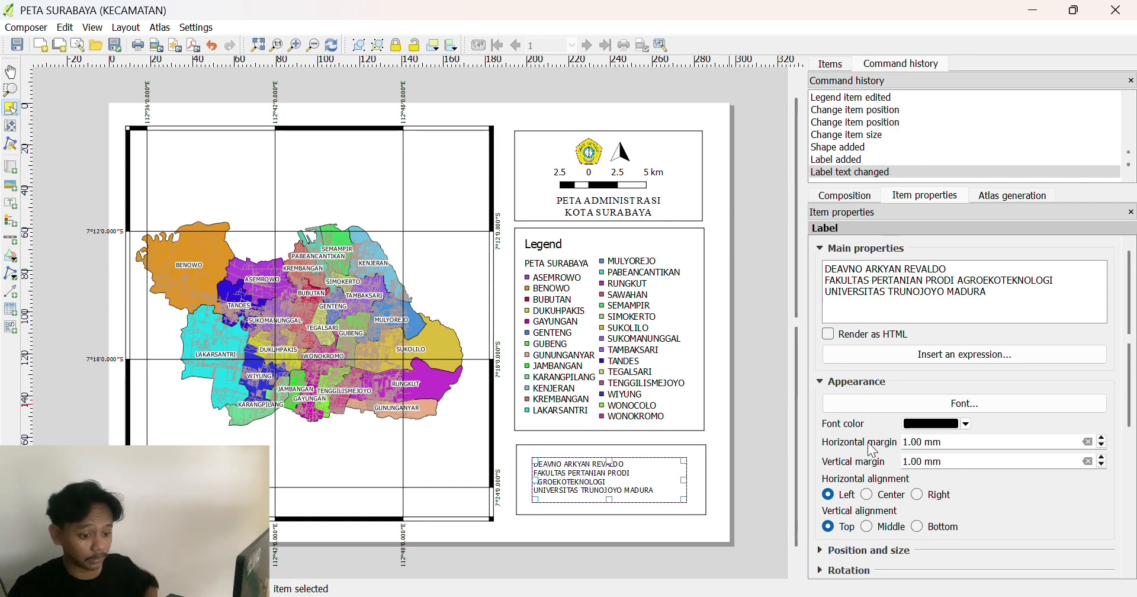
Align the label text to center horizontally and middle vertically, and enlarge the label to about 84 by 28 mm within its rectangle.
click(869, 495)
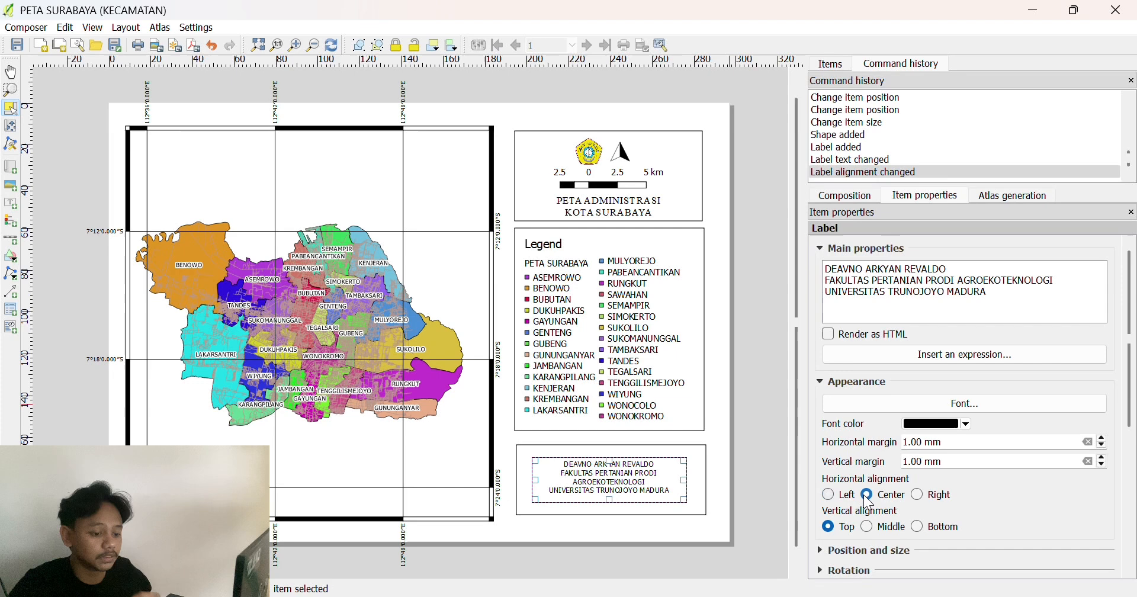
click(868, 527)
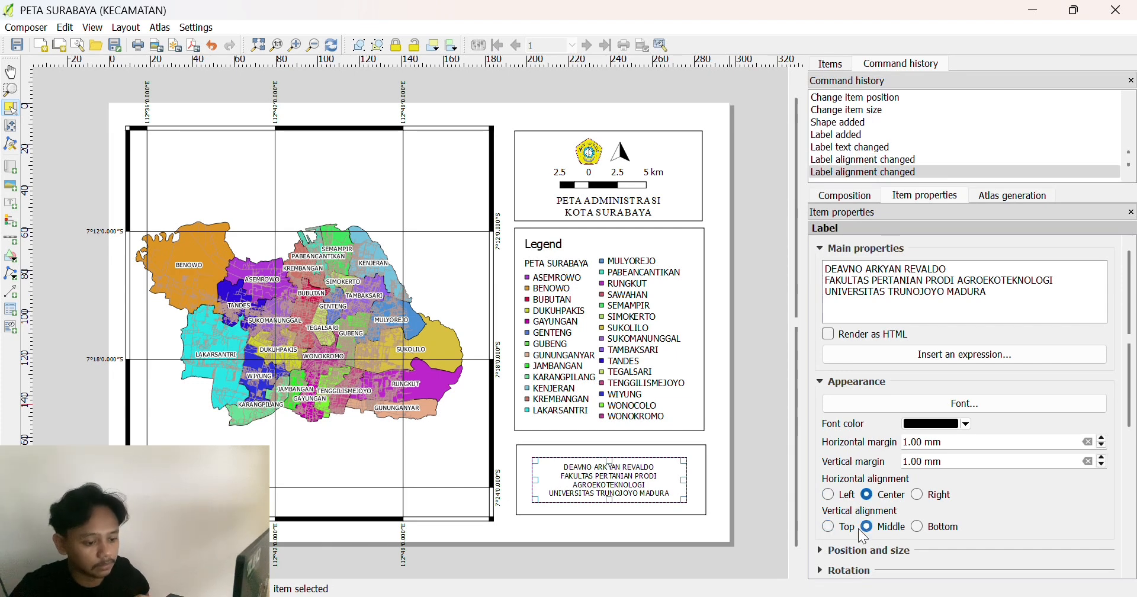
click(663, 510)
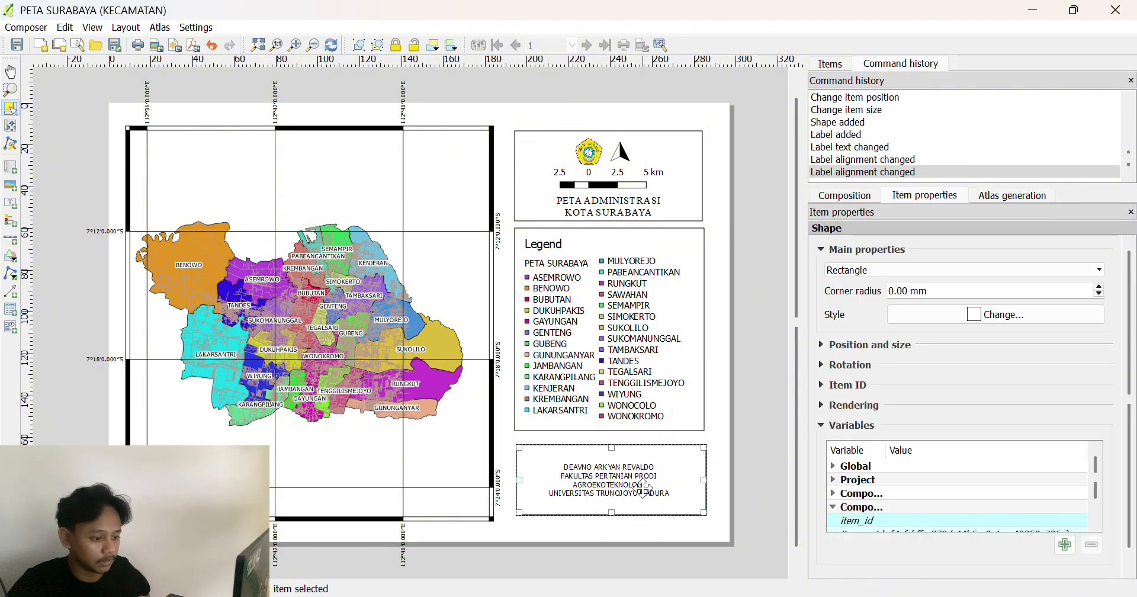
click(643, 489)
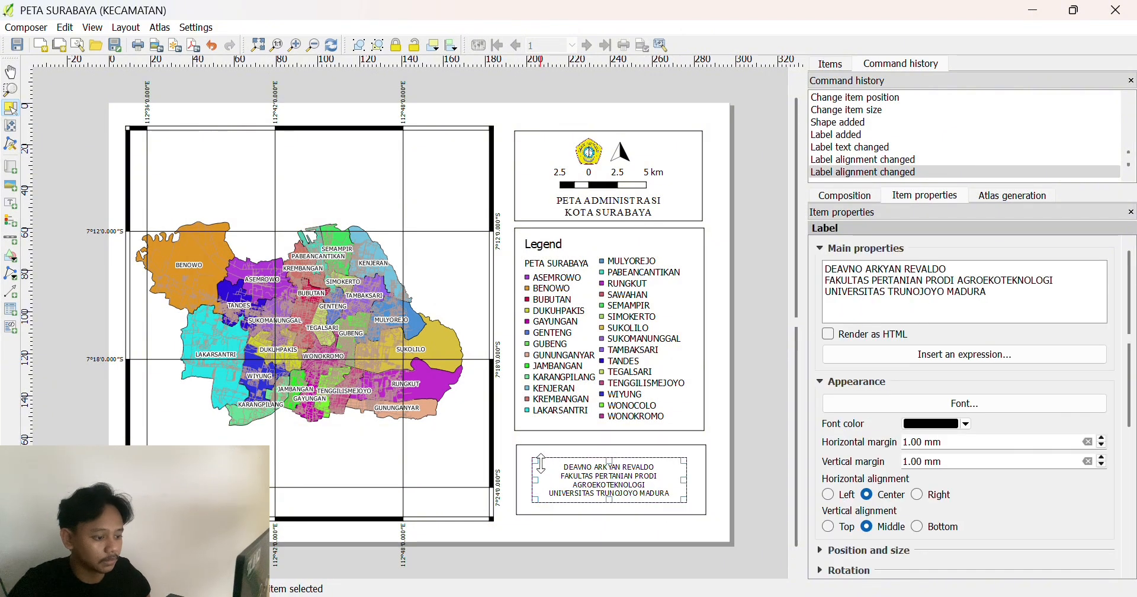
drag(540, 462, 528, 457)
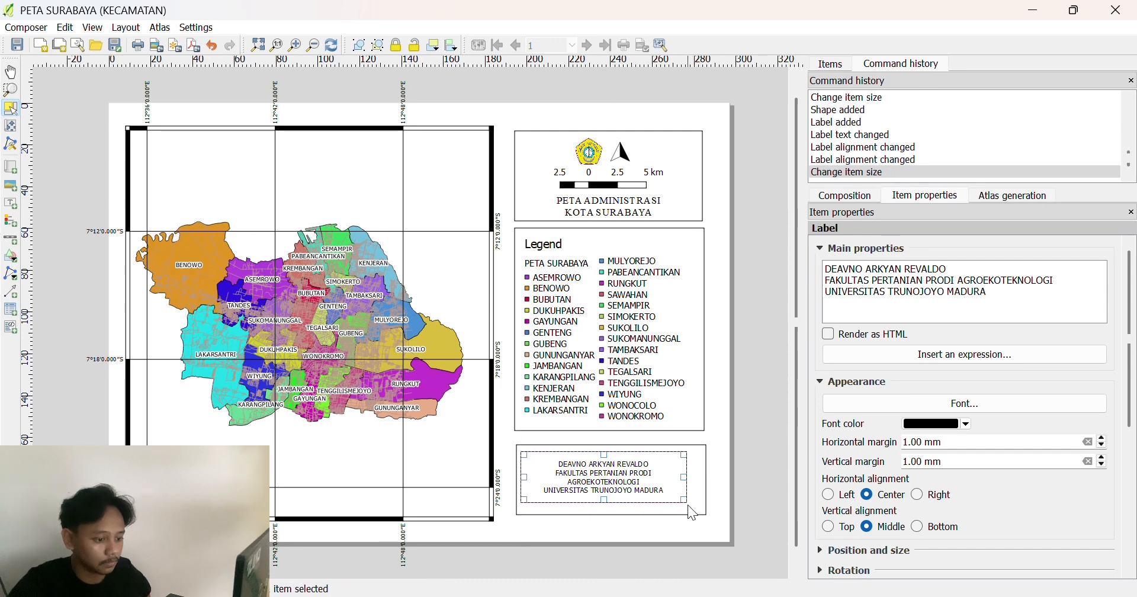
drag(684, 499, 697, 508)
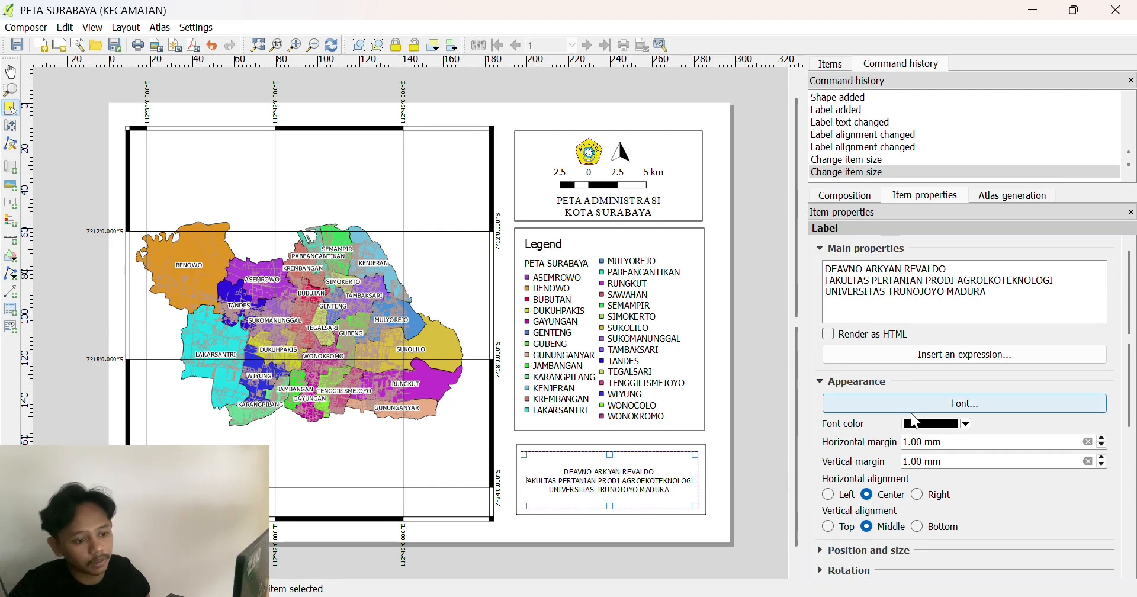
Set the author label's font to Times New Roman, size 12.
click(926, 403)
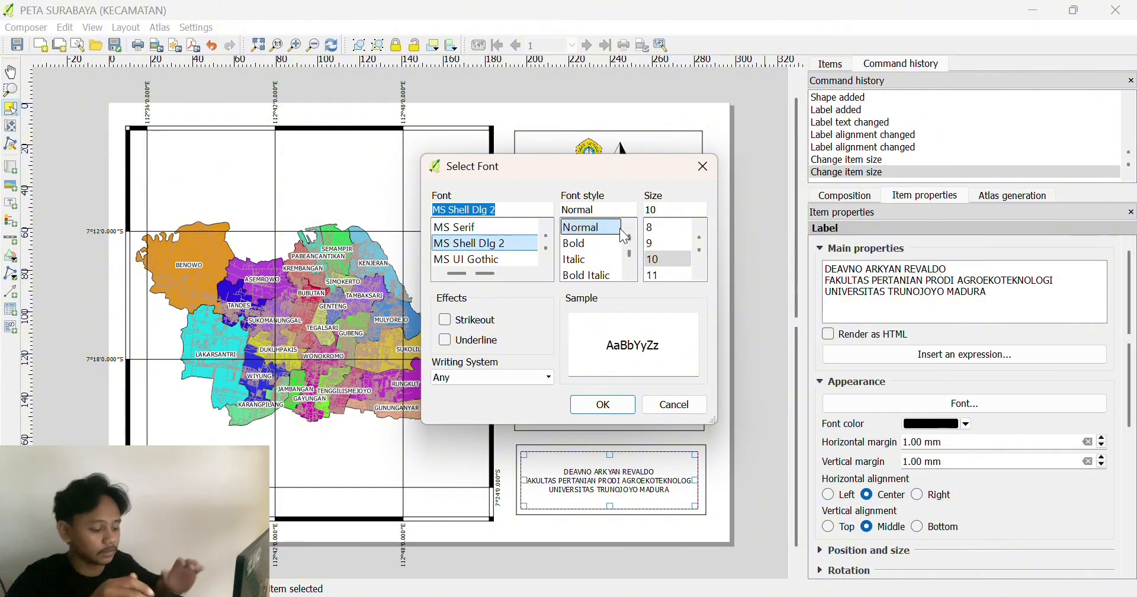
text(ti)
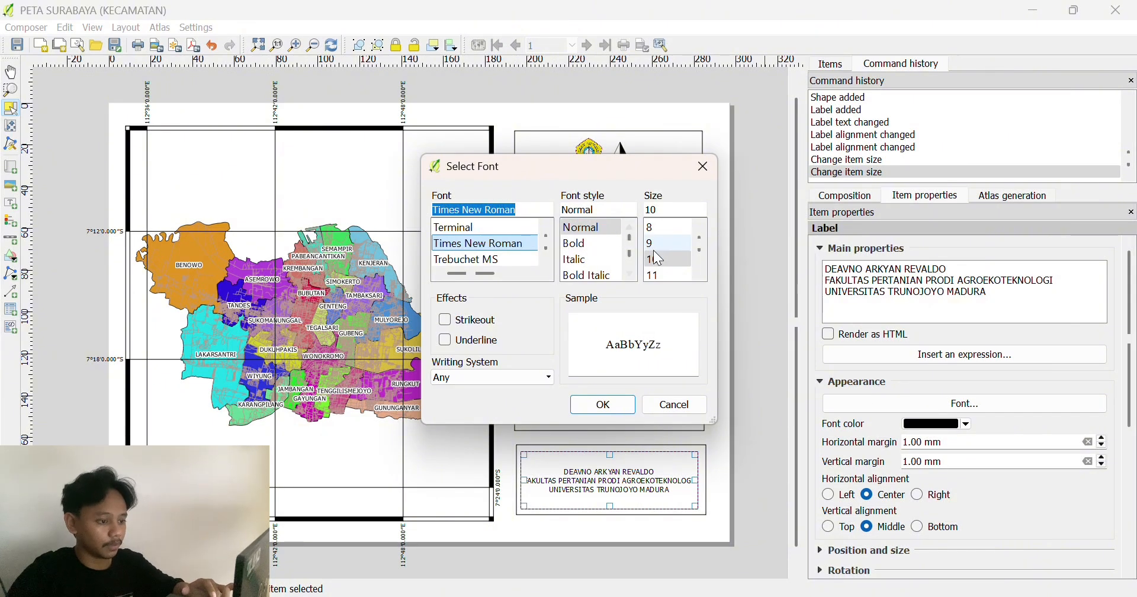
click(701, 251)
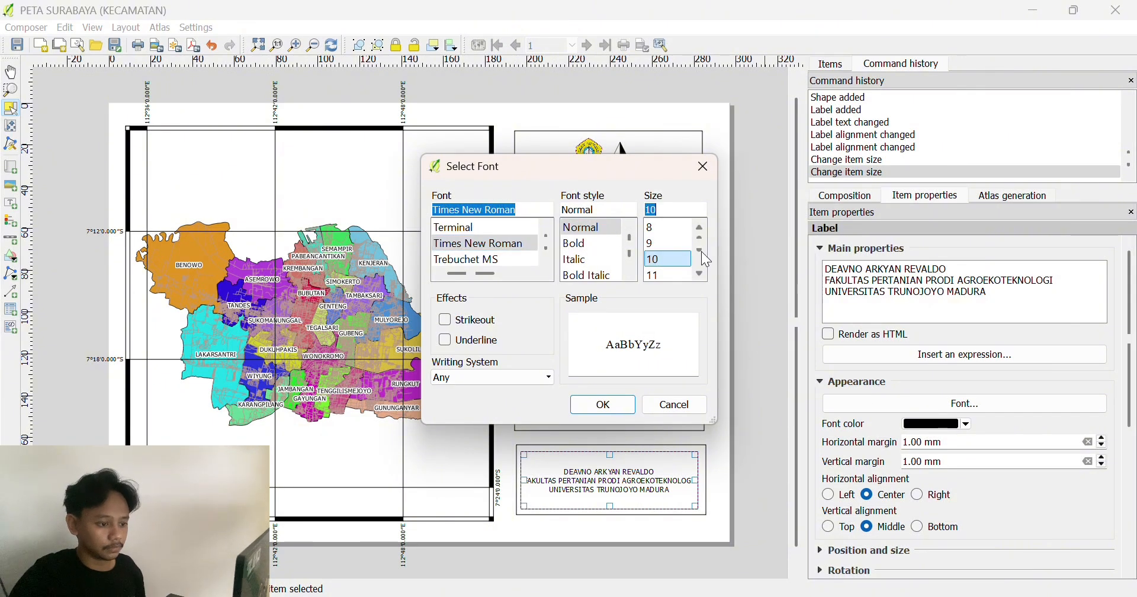
scroll(702, 258, down, 2)
scroll(703, 252, up, 2)
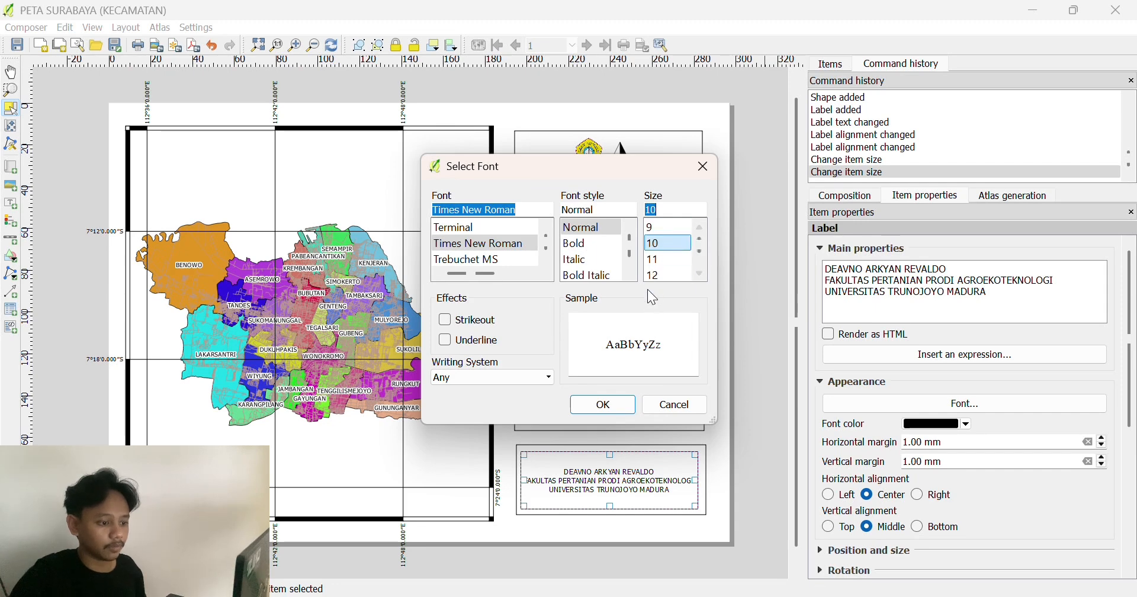
click(667, 276)
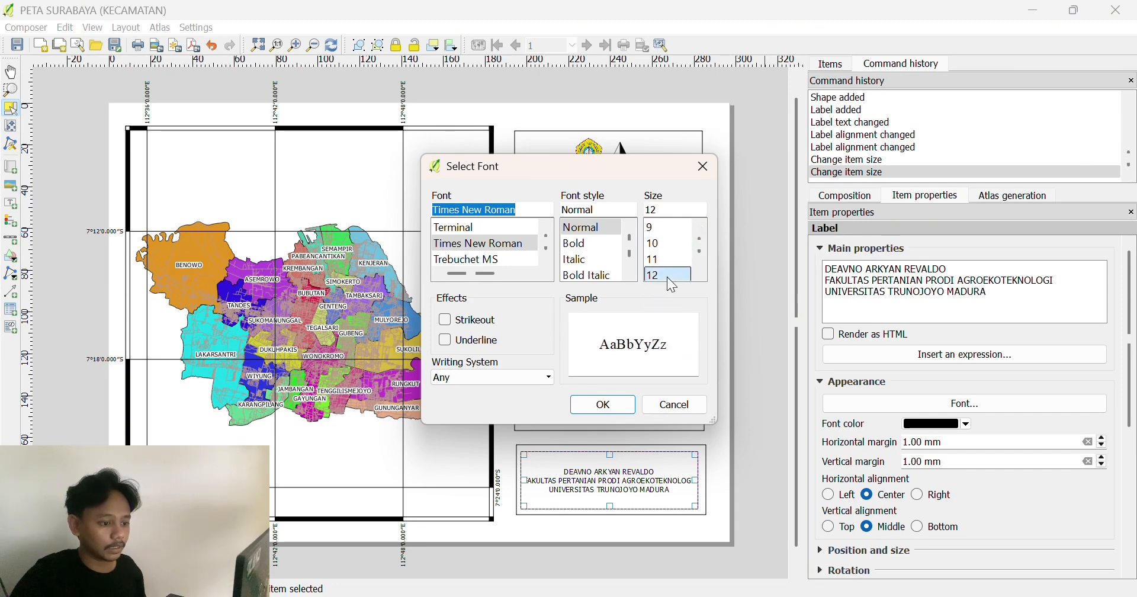
click(604, 406)
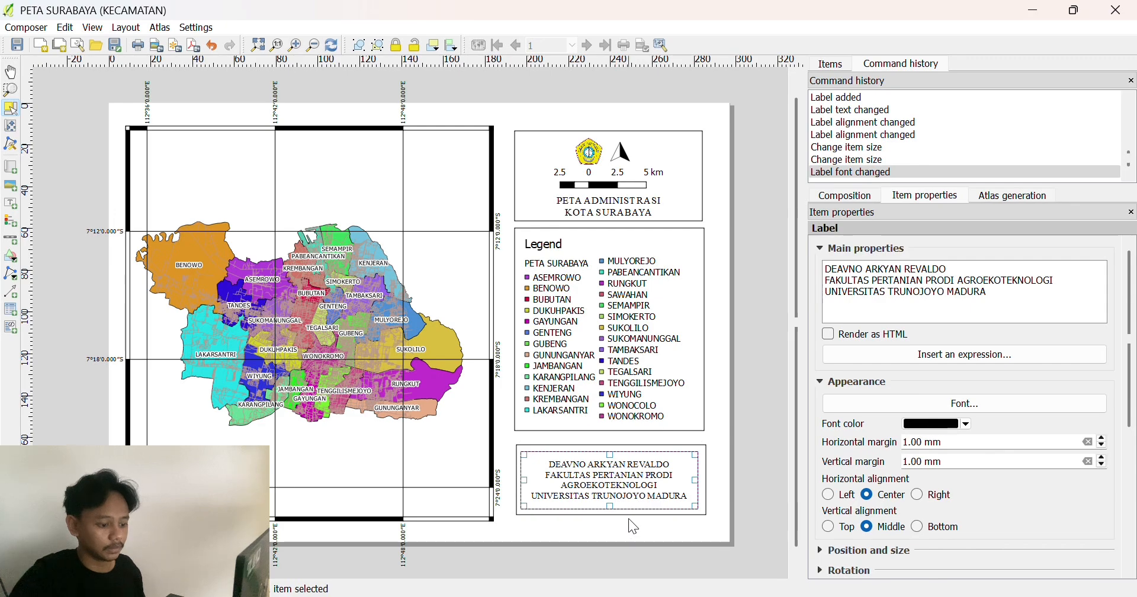
click(605, 486)
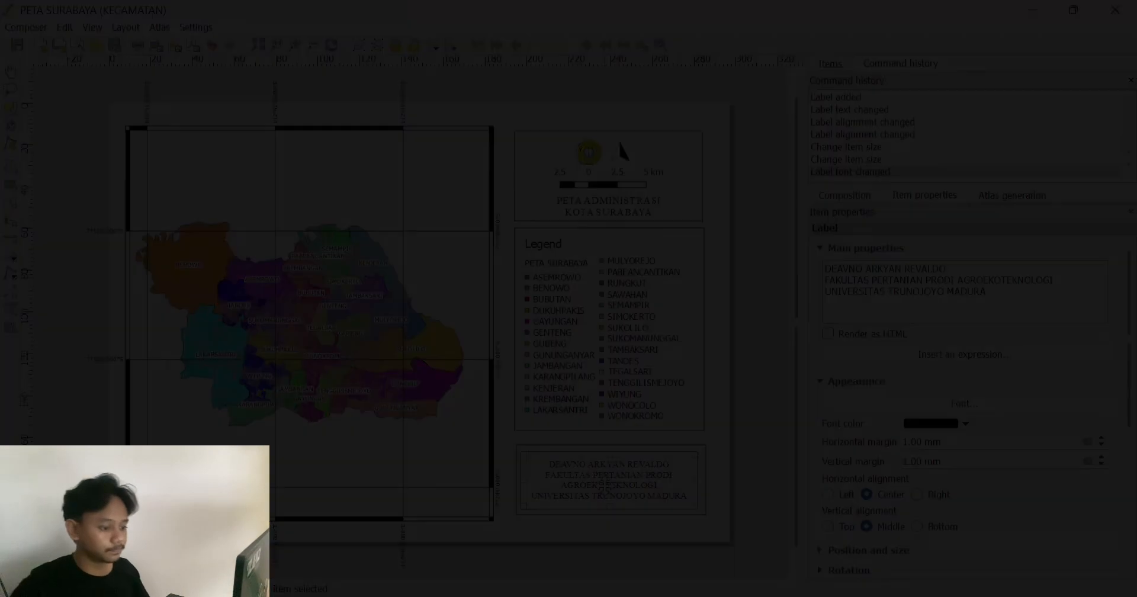